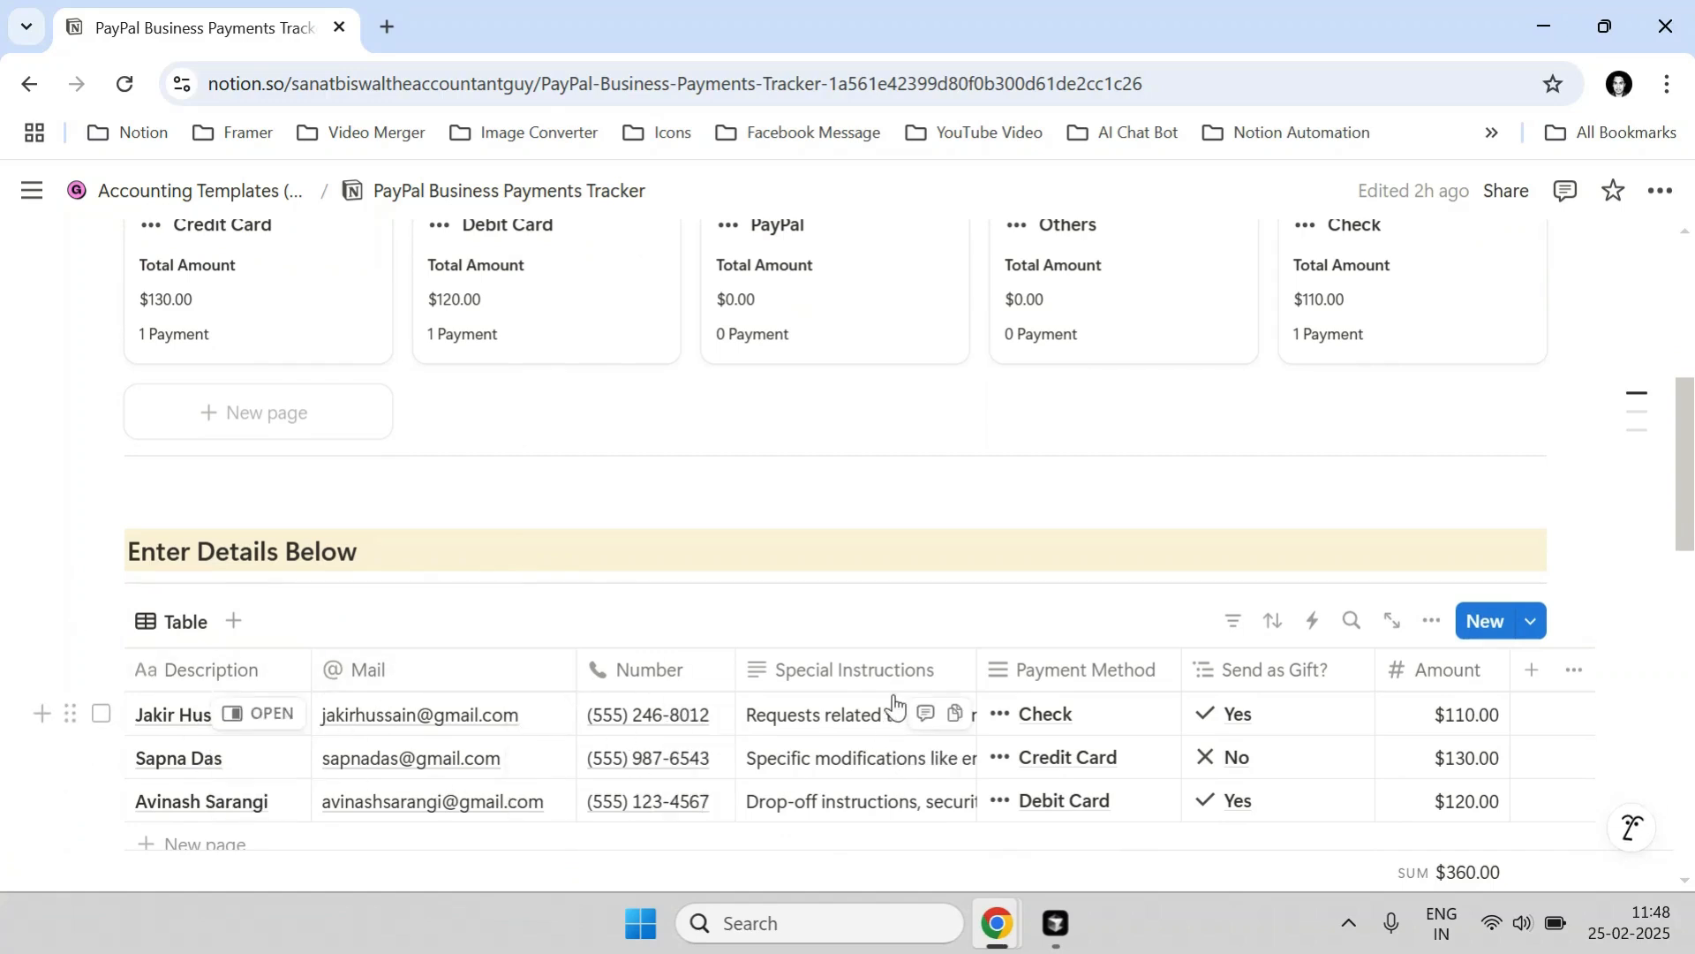
{"action": "left_click", "coordinate": [1089, 730]}
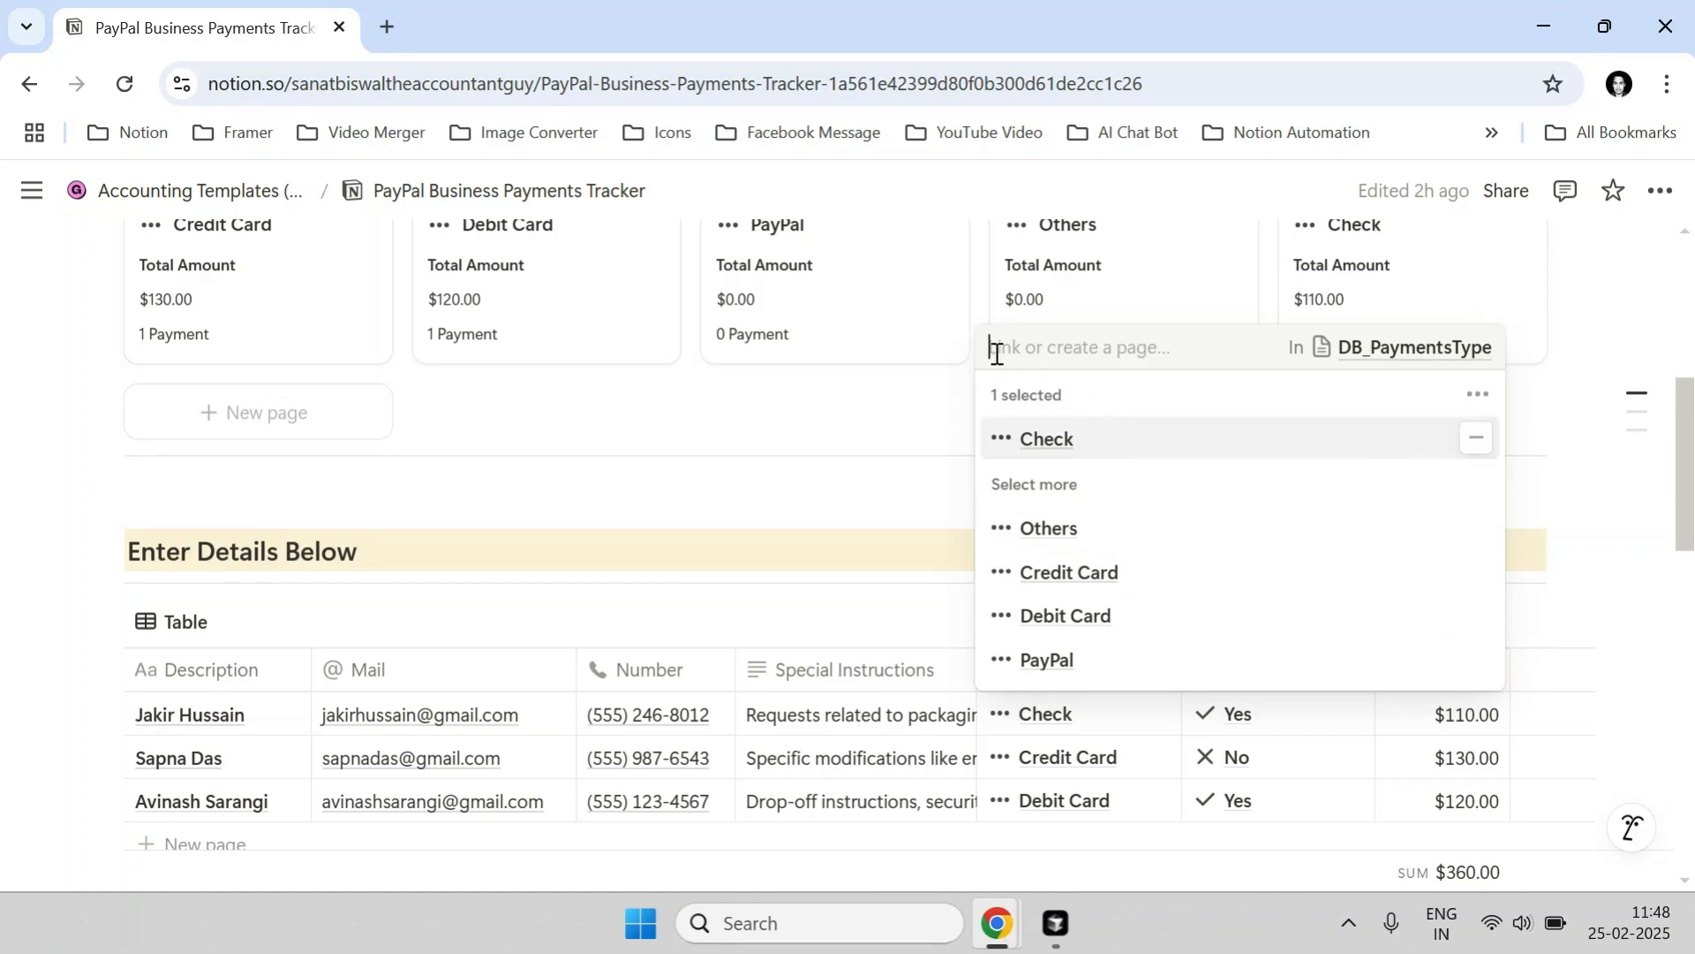
{"action": "type", "text": "New"}
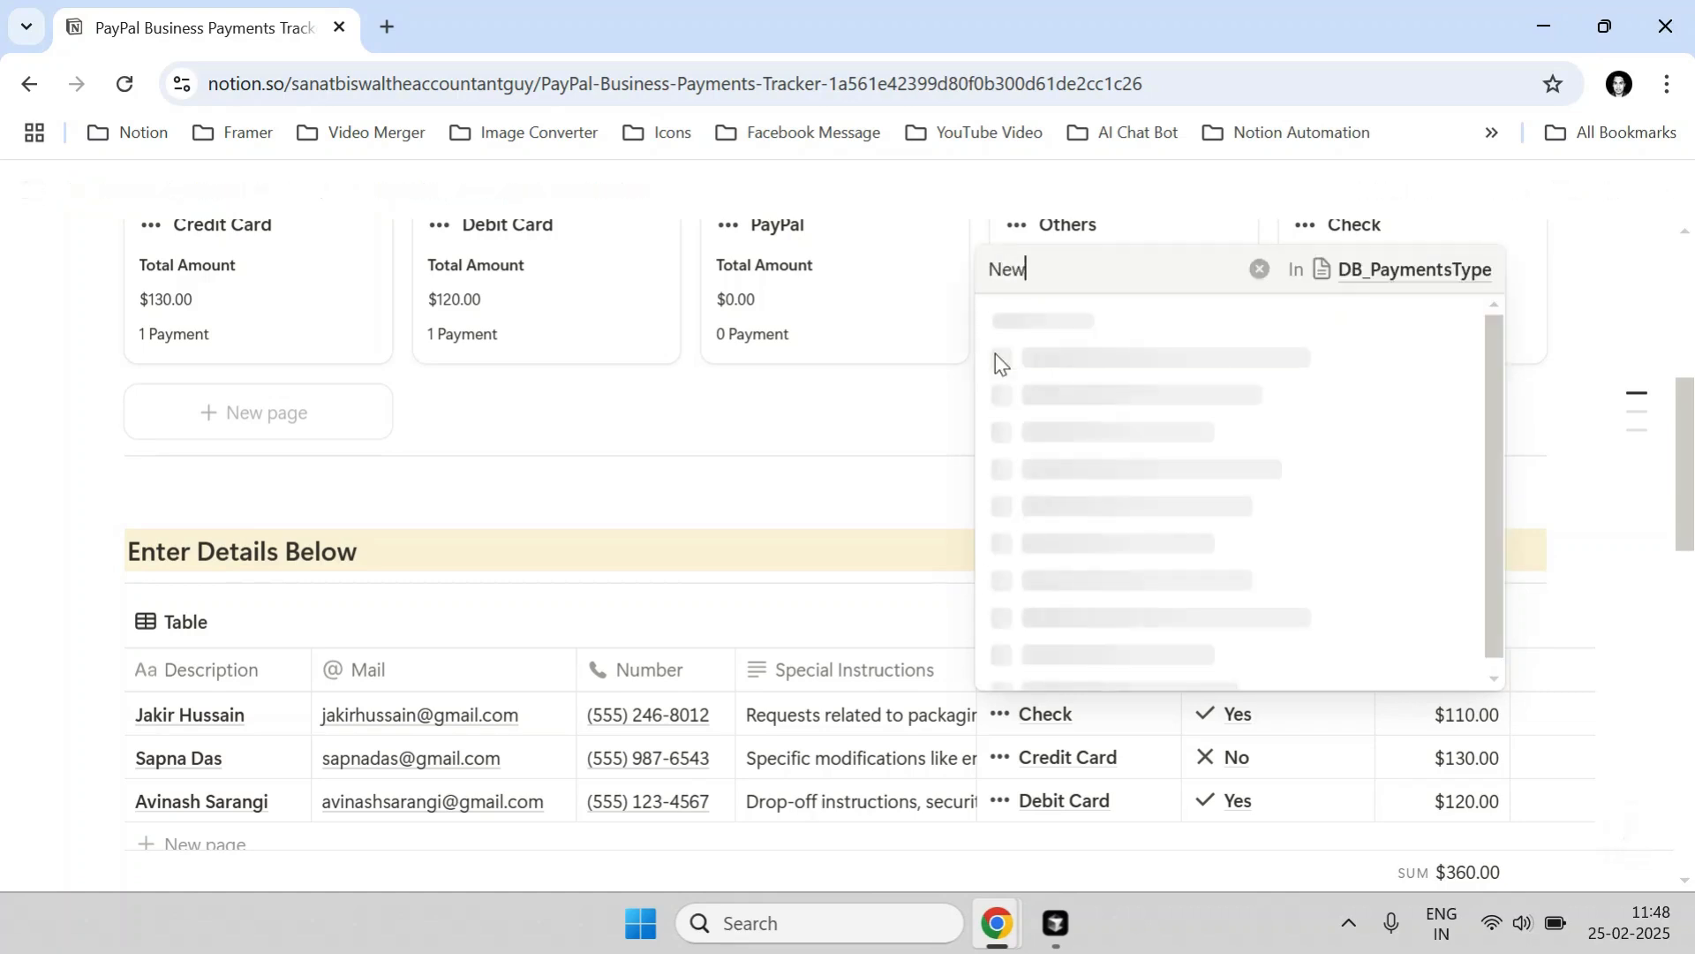
{"action": "type", "text": " Pa"}
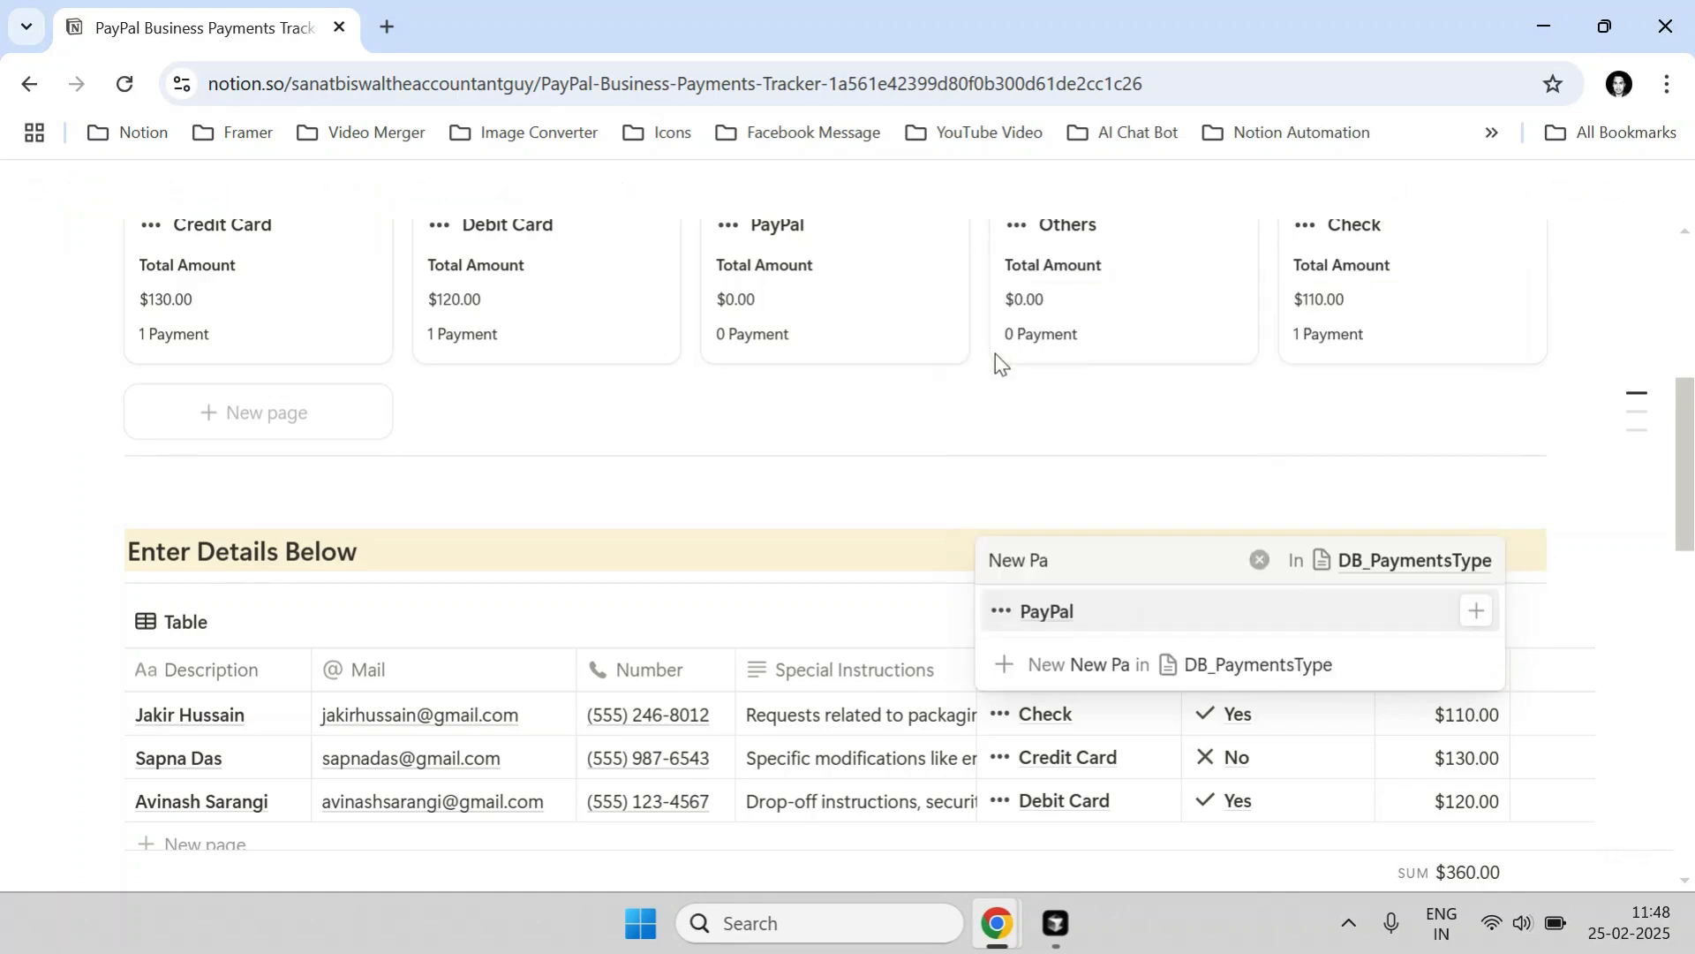
{"action": "key", "text": "ctrl+a"}
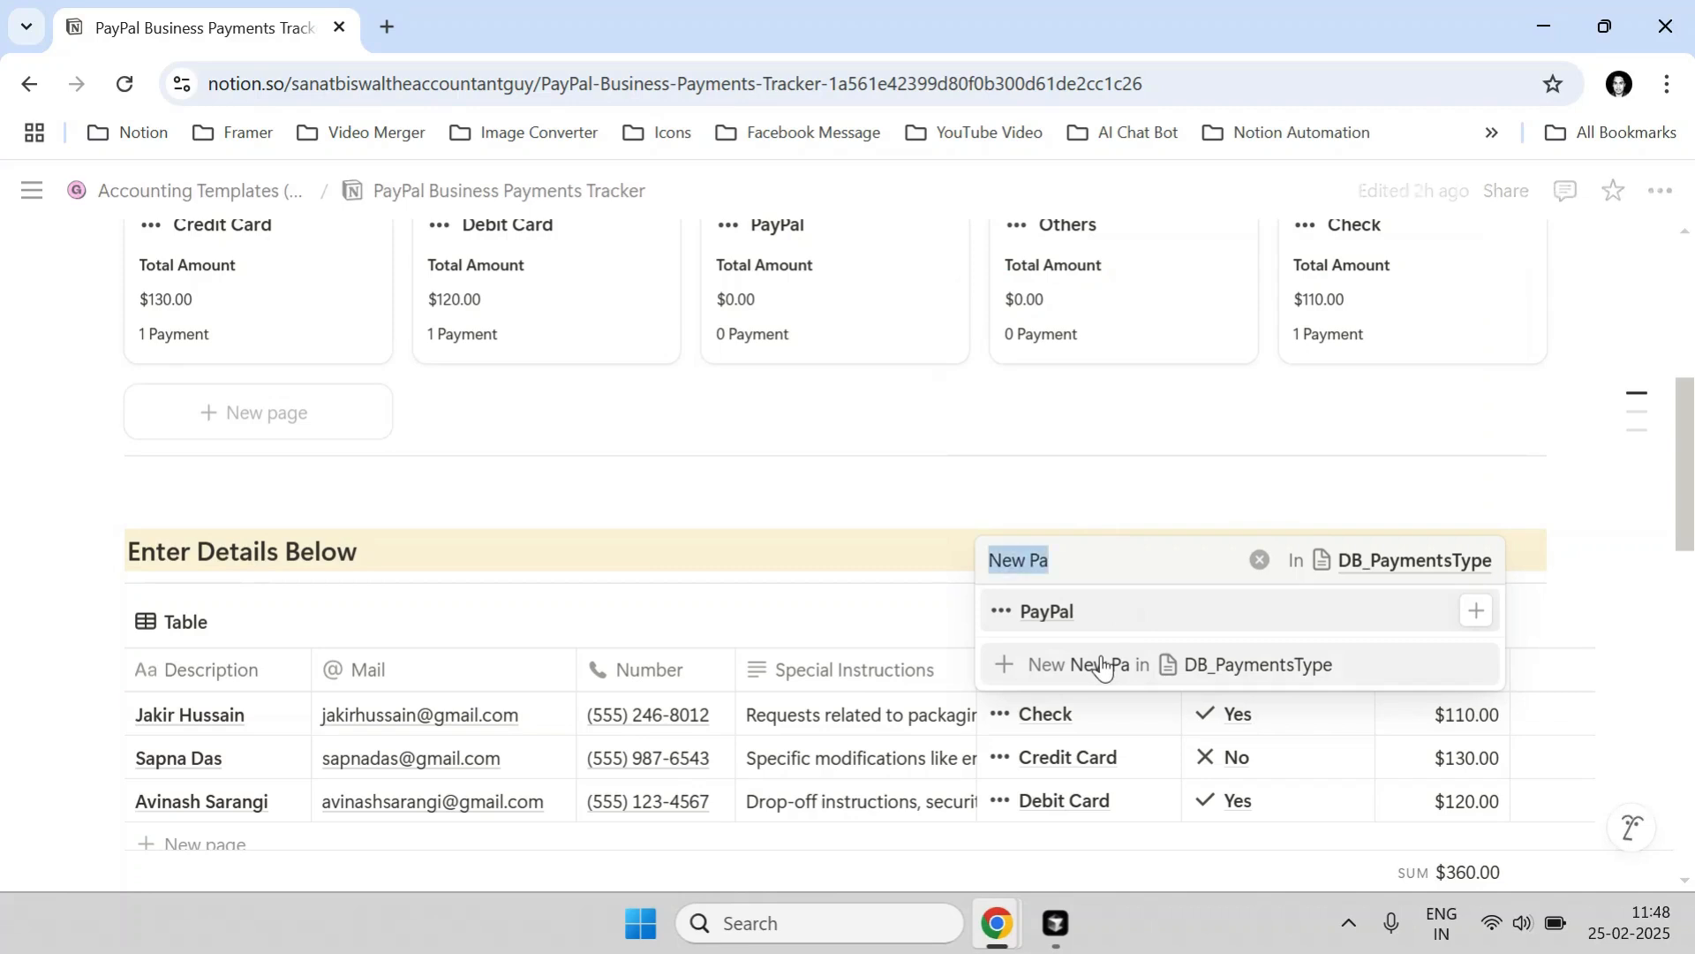
{"action": "key", "text": "BackSpace"}
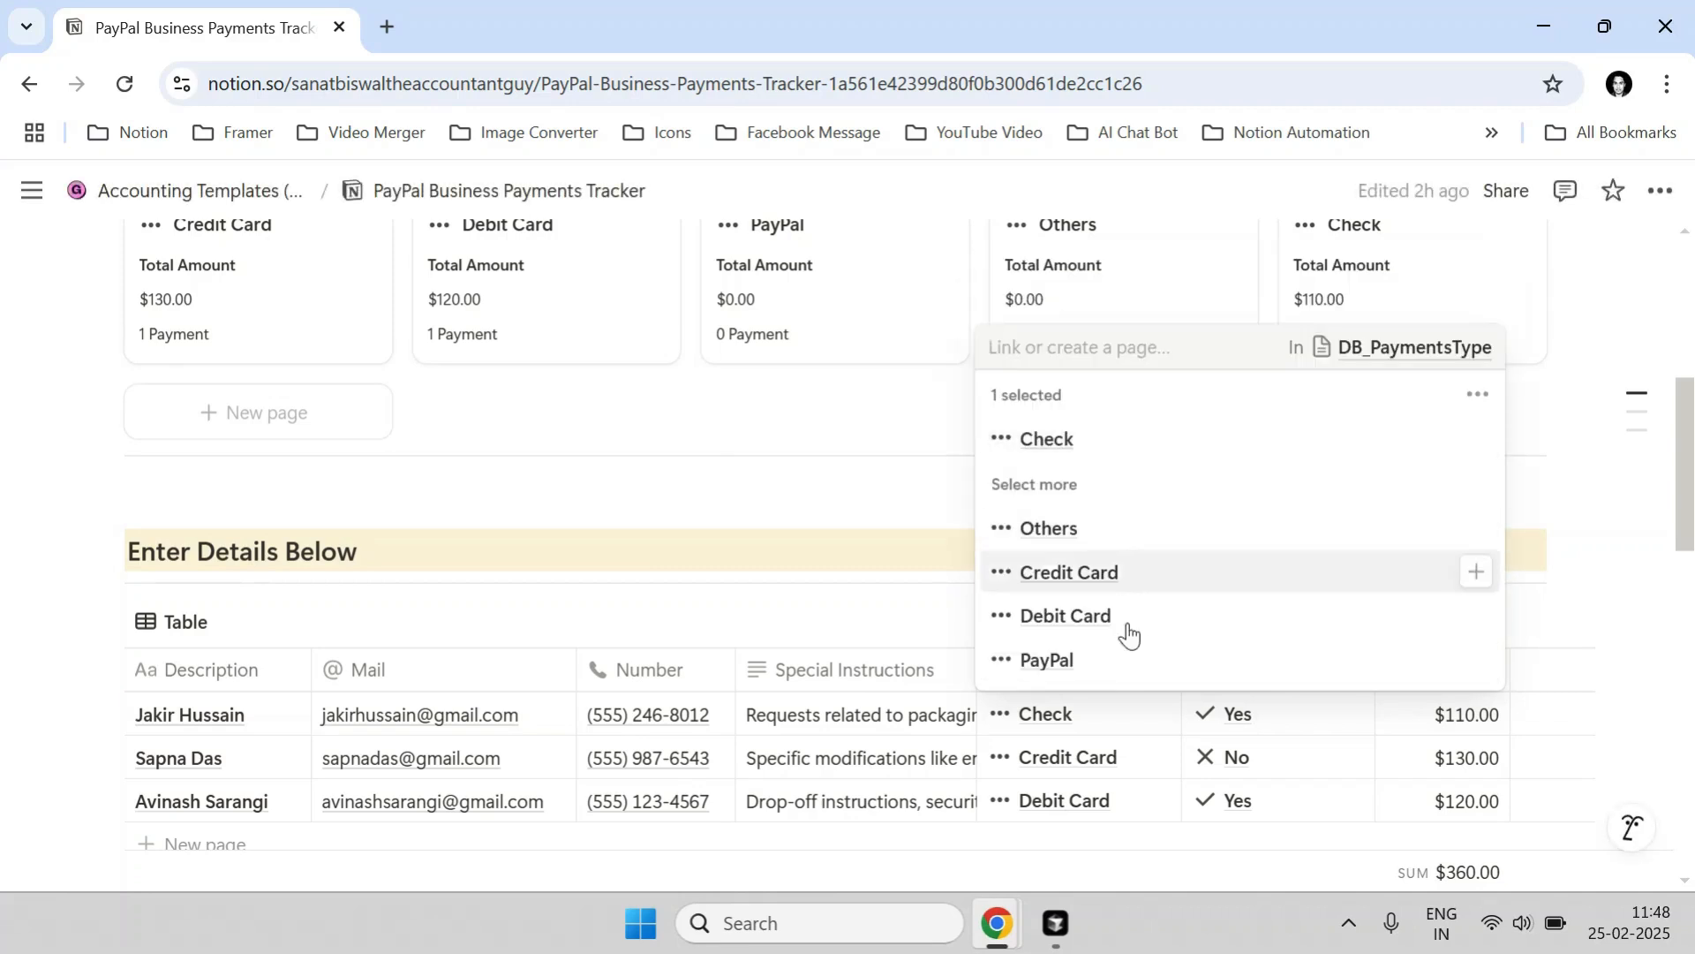
{"action": "key", "text": "Escape"}
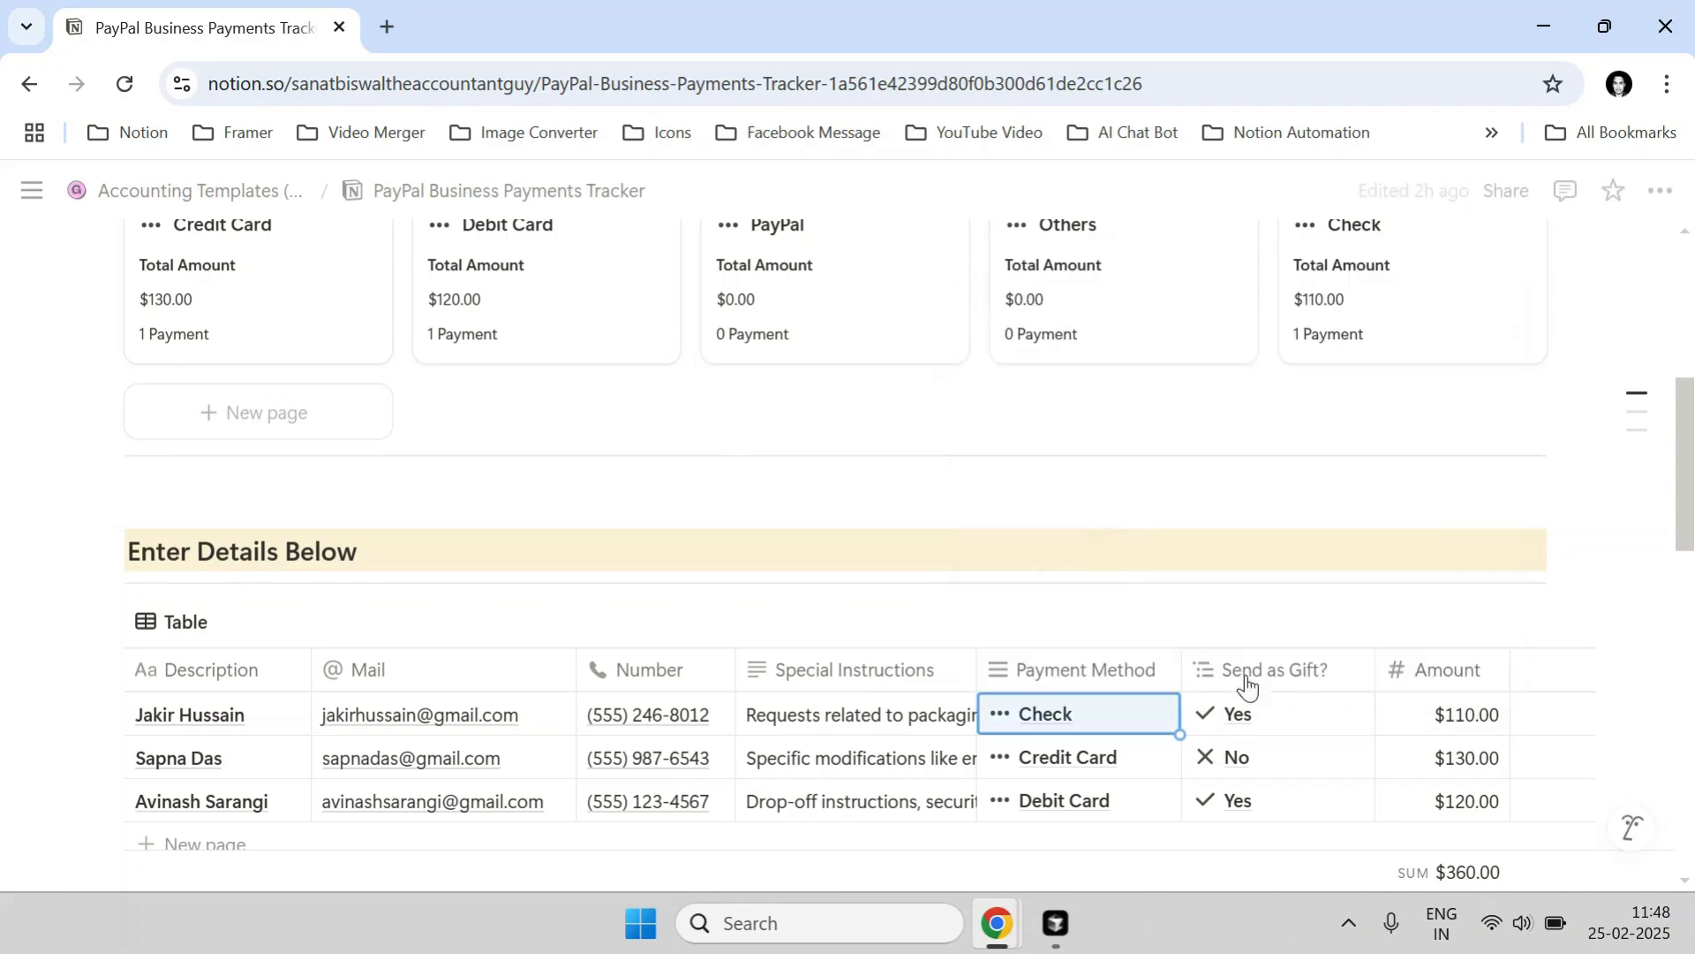
Examine the Send as Gift? options of the first payment entry and the Amount column's sum.
{"action": "left_click", "coordinate": [1295, 711]}
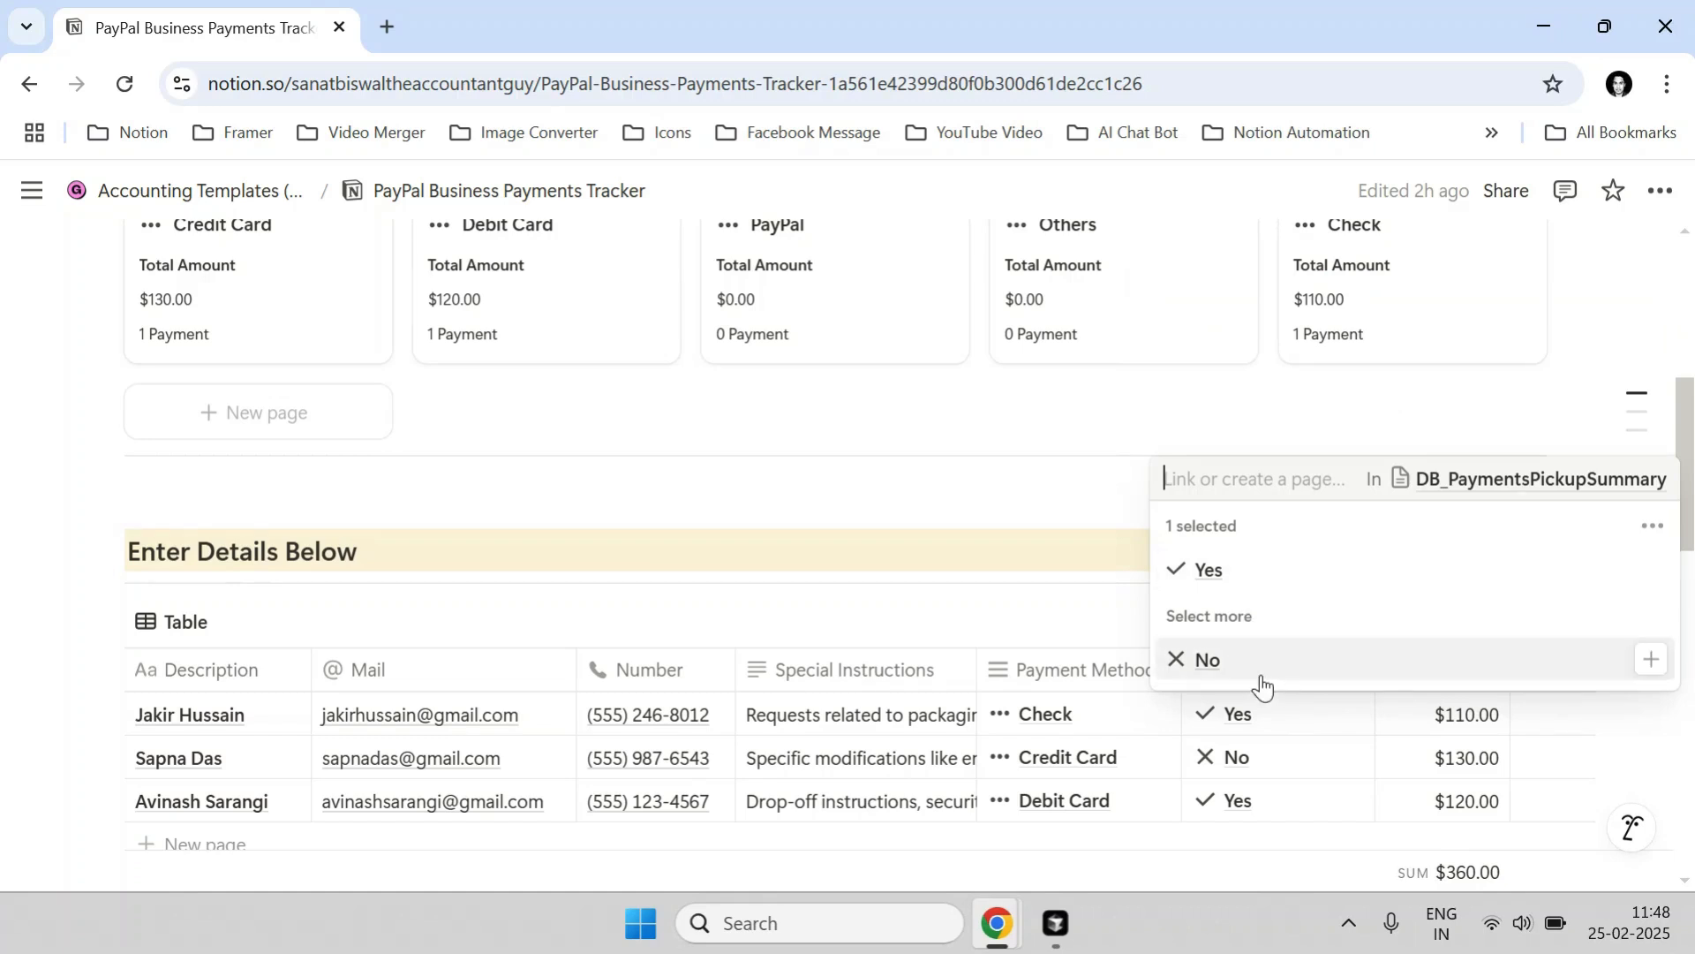
{"action": "key", "text": "Escape"}
{"action": "scroll", "coordinate": [1439, 759], "scroll_direction": "down", "scroll_amount": 1}
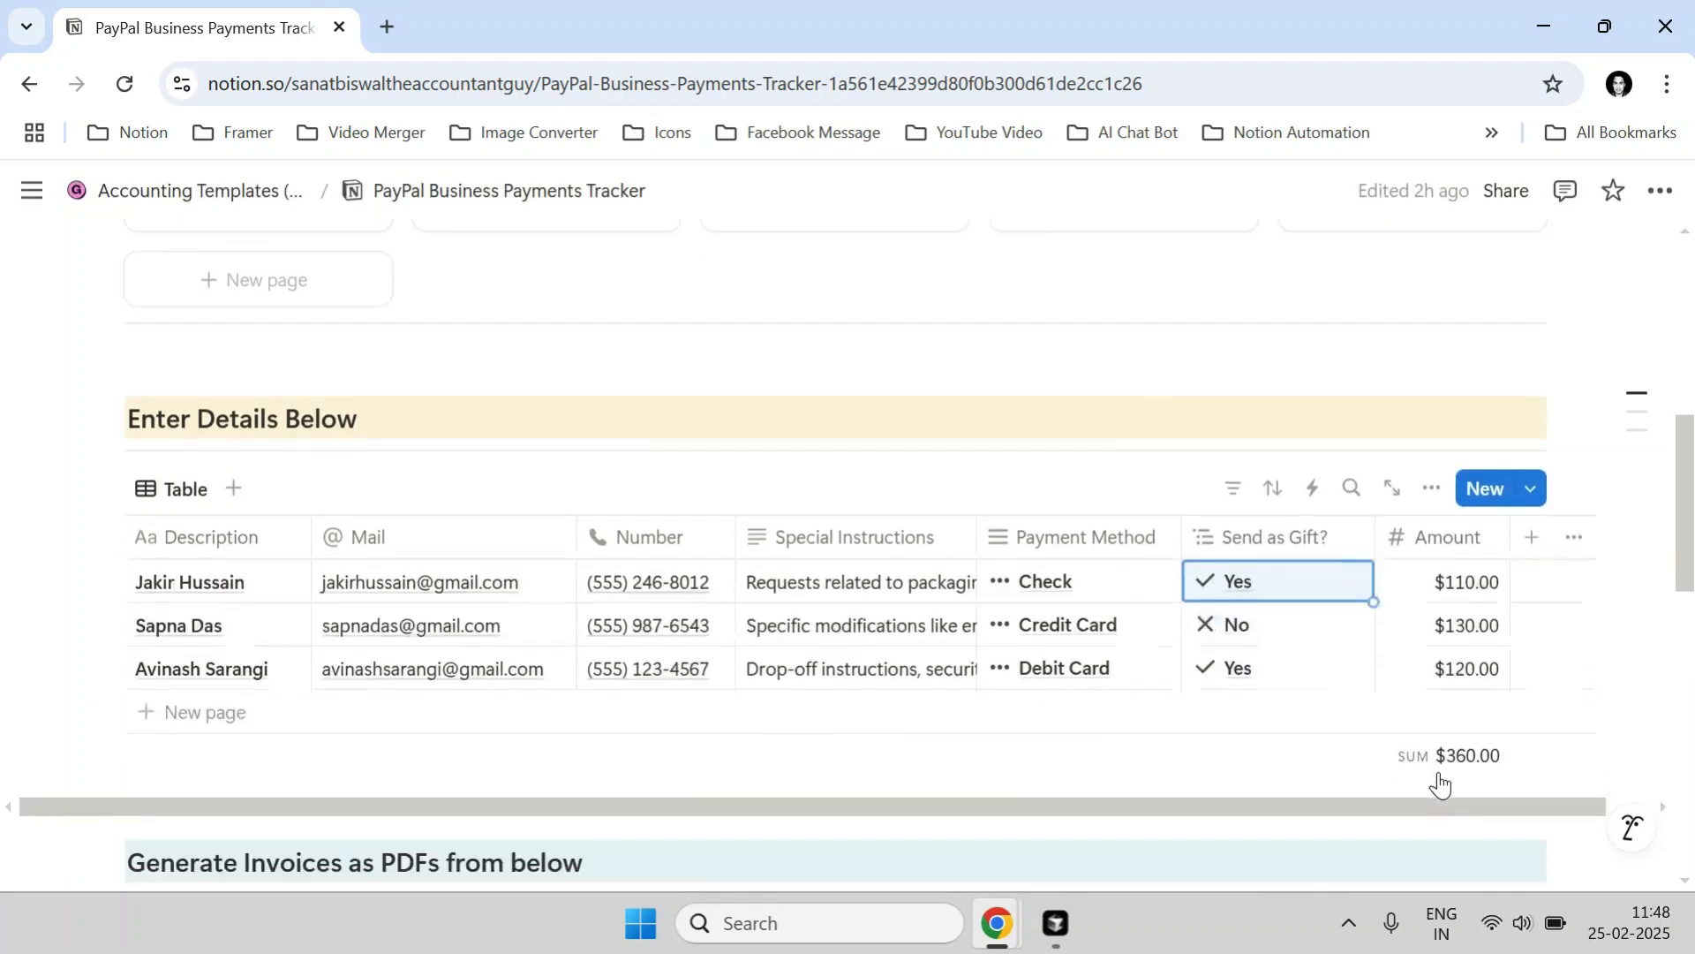
{"action": "scroll", "coordinate": [1438, 768], "scroll_direction": "up", "scroll_amount": 1}
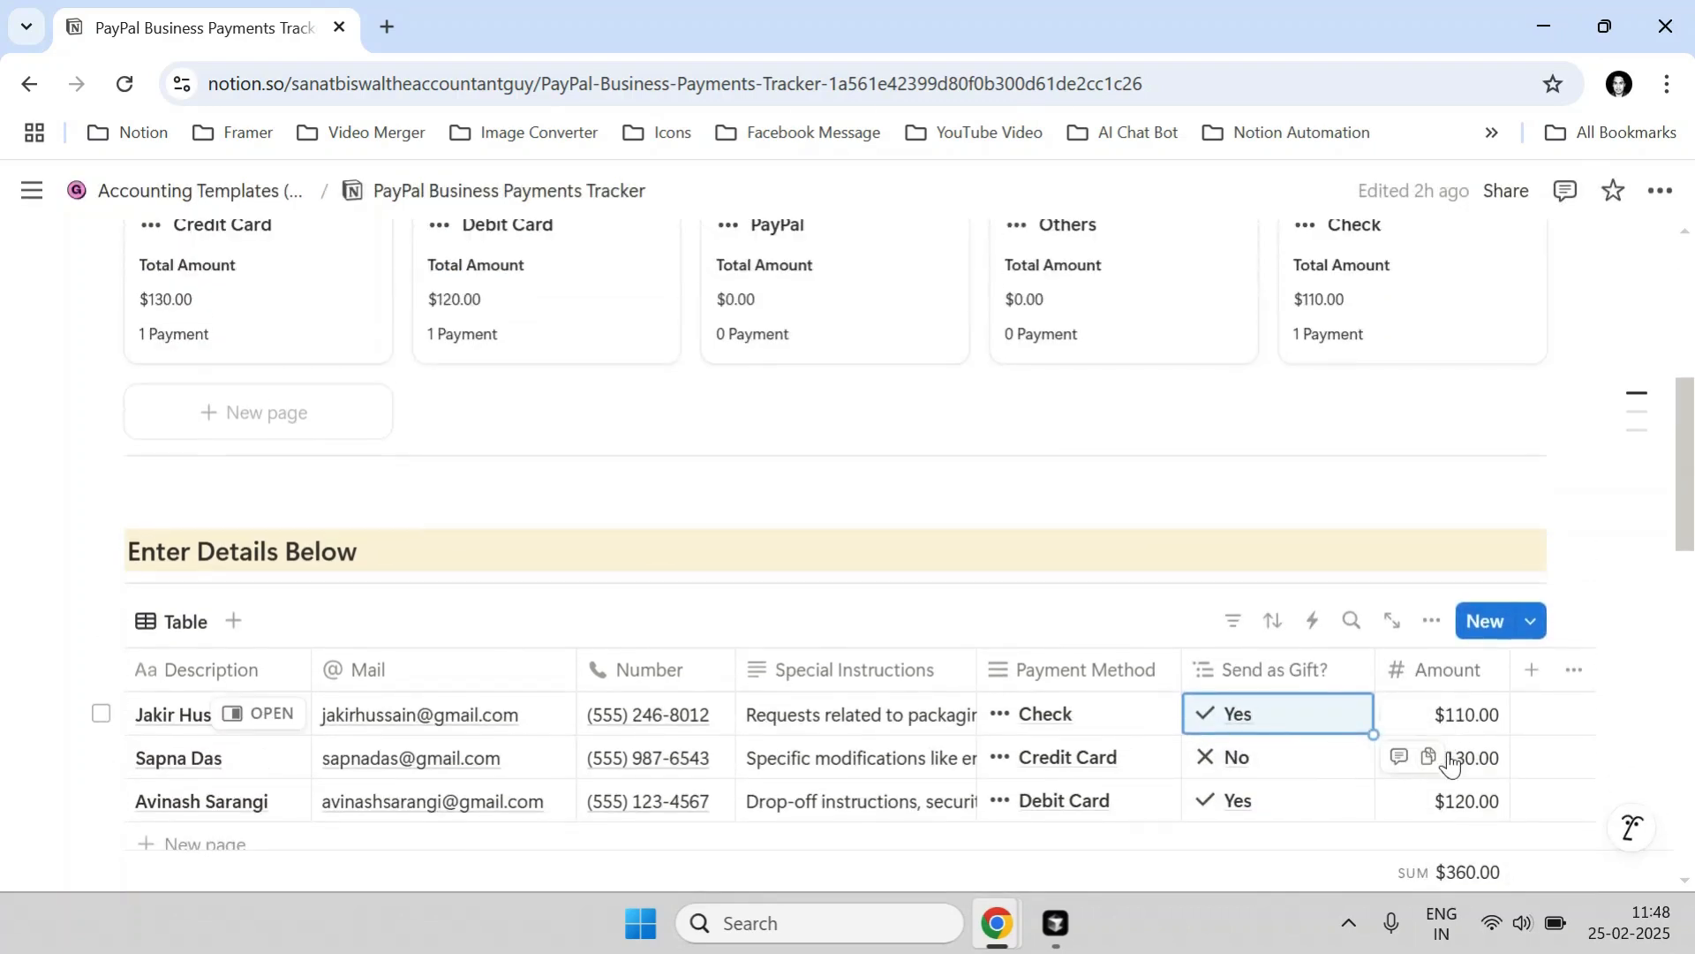
View the tracker's Free Delivery Summary, return to the Payment Type Summary and look over the page.
{"action": "scroll", "coordinate": [706, 512], "scroll_direction": "up", "scroll_amount": 3}
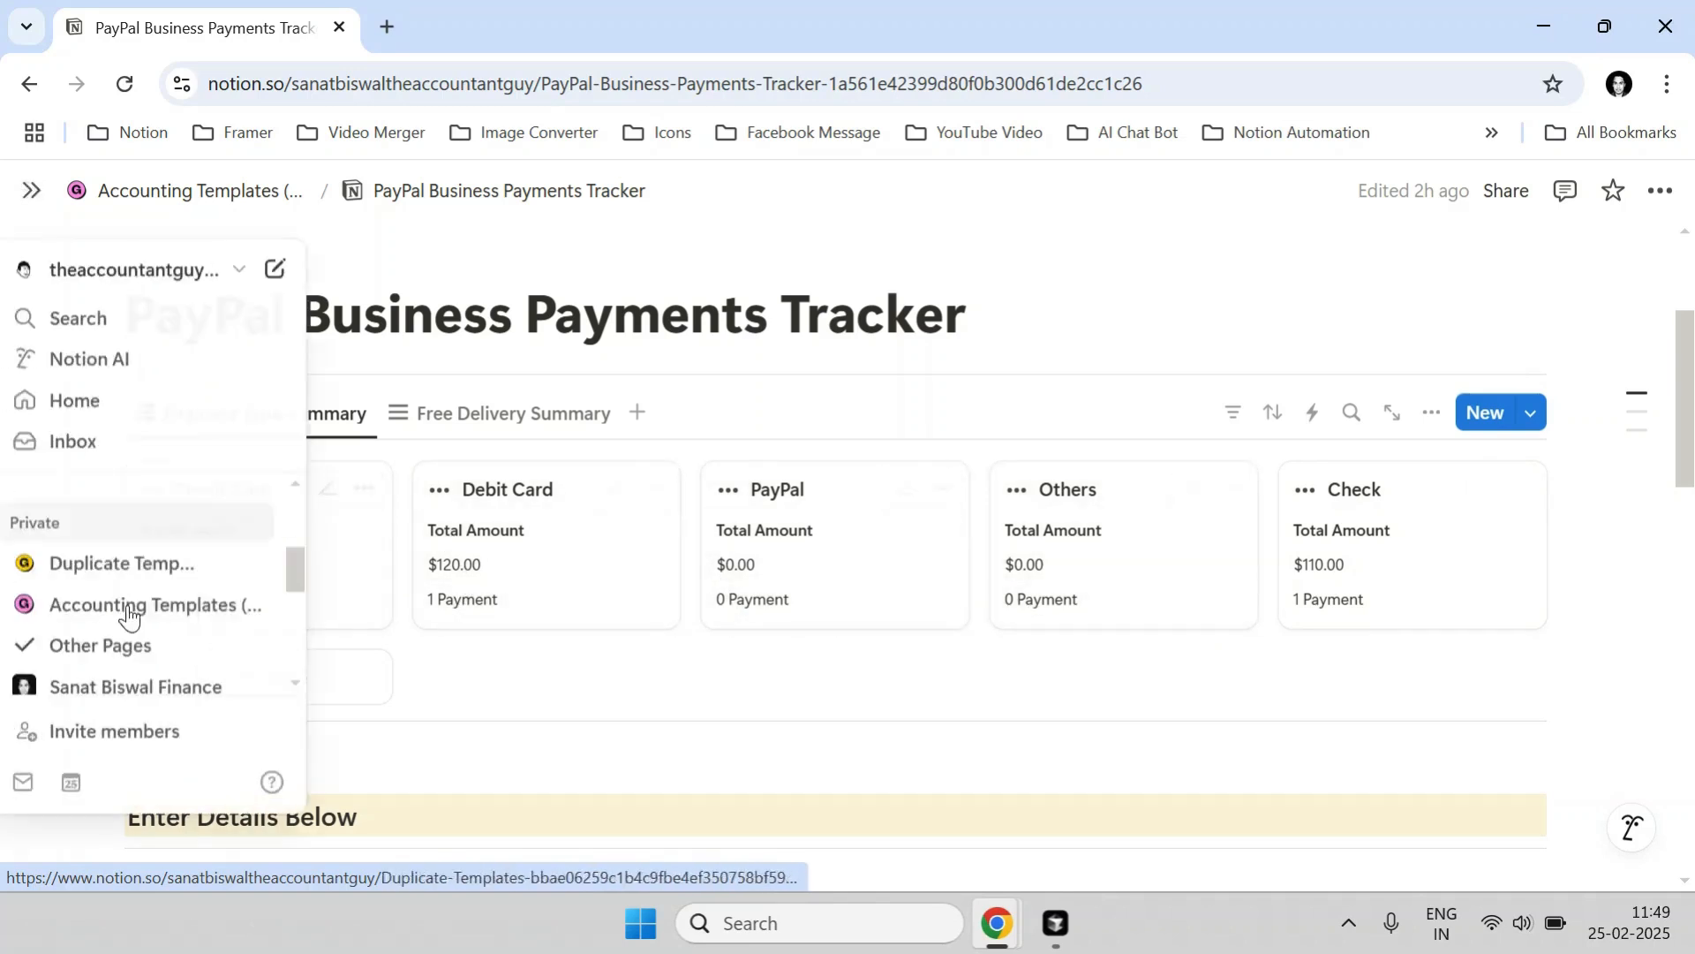
{"action": "left_click", "coordinate": [459, 422]}
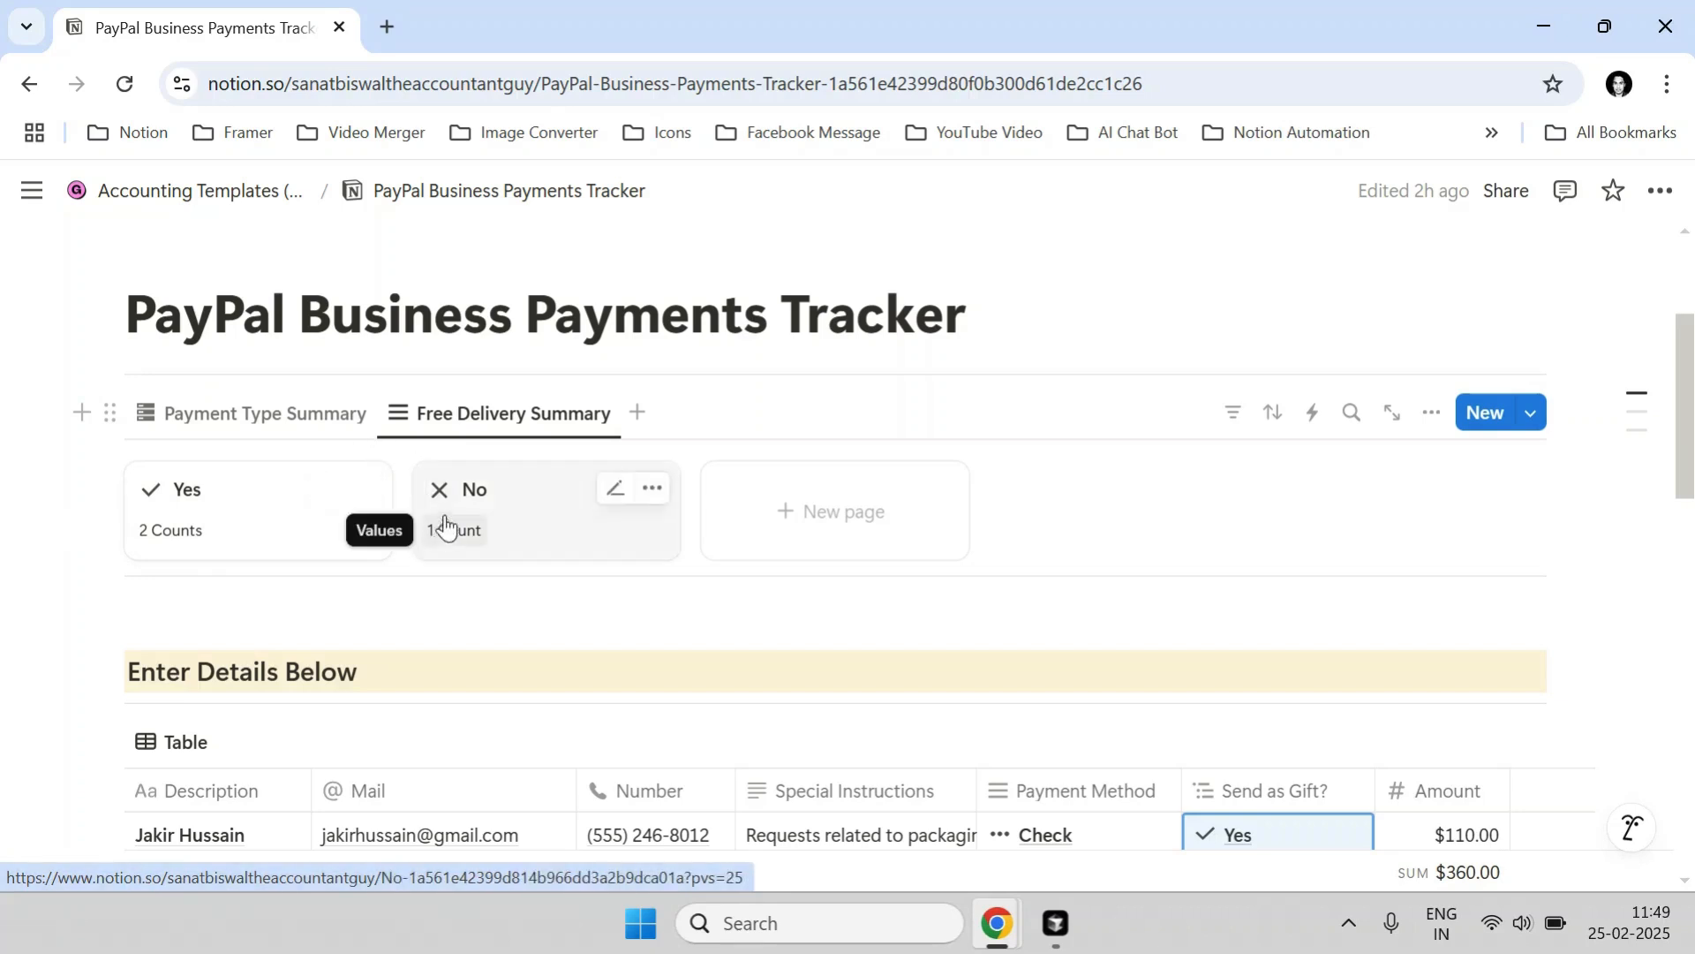
{"action": "left_click", "coordinate": [236, 415]}
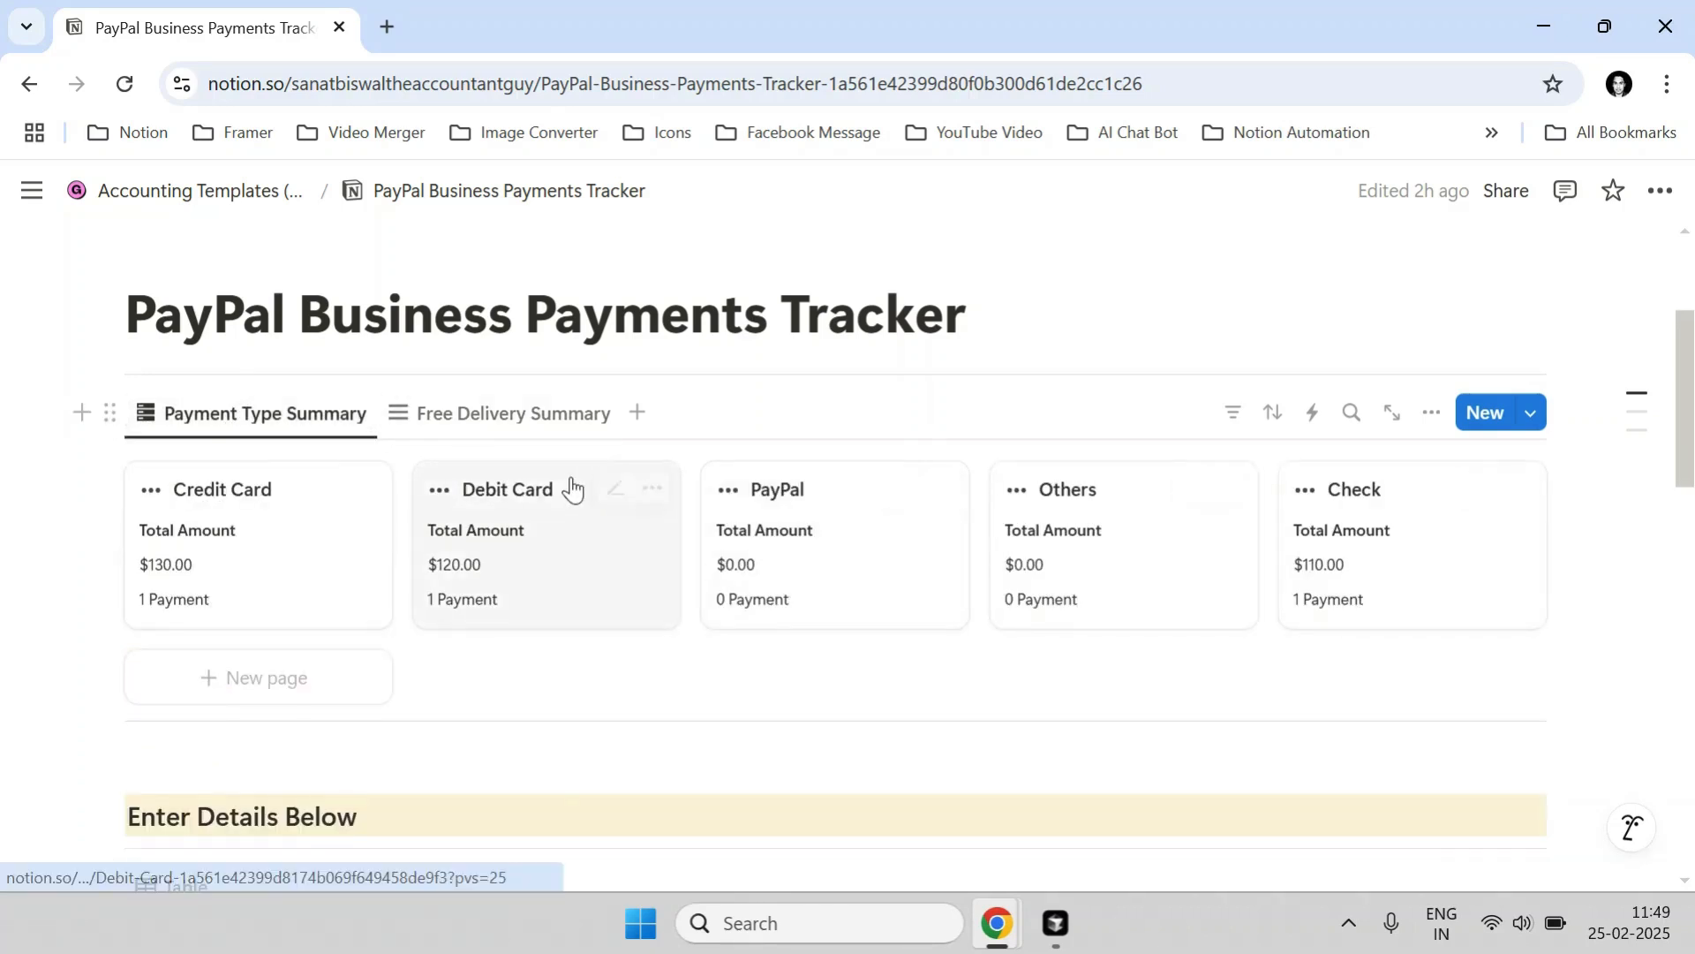
{"action": "scroll", "coordinate": [573, 477], "scroll_direction": "up", "scroll_amount": 2}
{"action": "scroll", "coordinate": [572, 460], "scroll_direction": "up", "scroll_amount": 2}
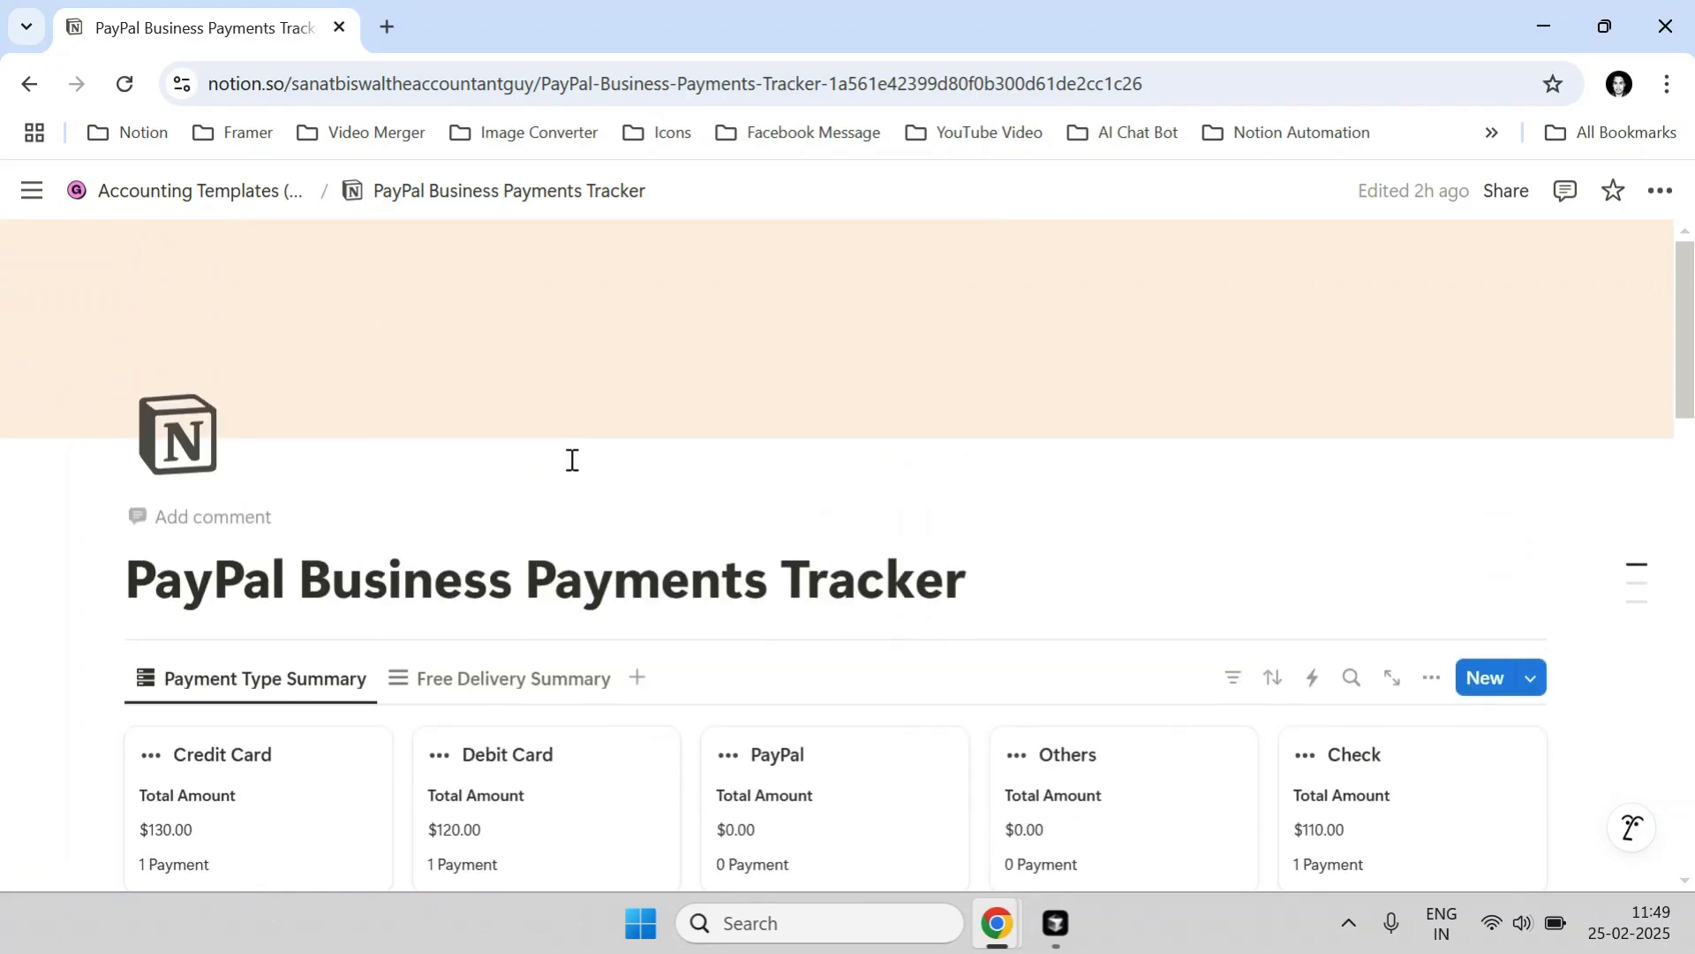
{"action": "scroll", "coordinate": [570, 433], "scroll_direction": "down", "scroll_amount": 2}
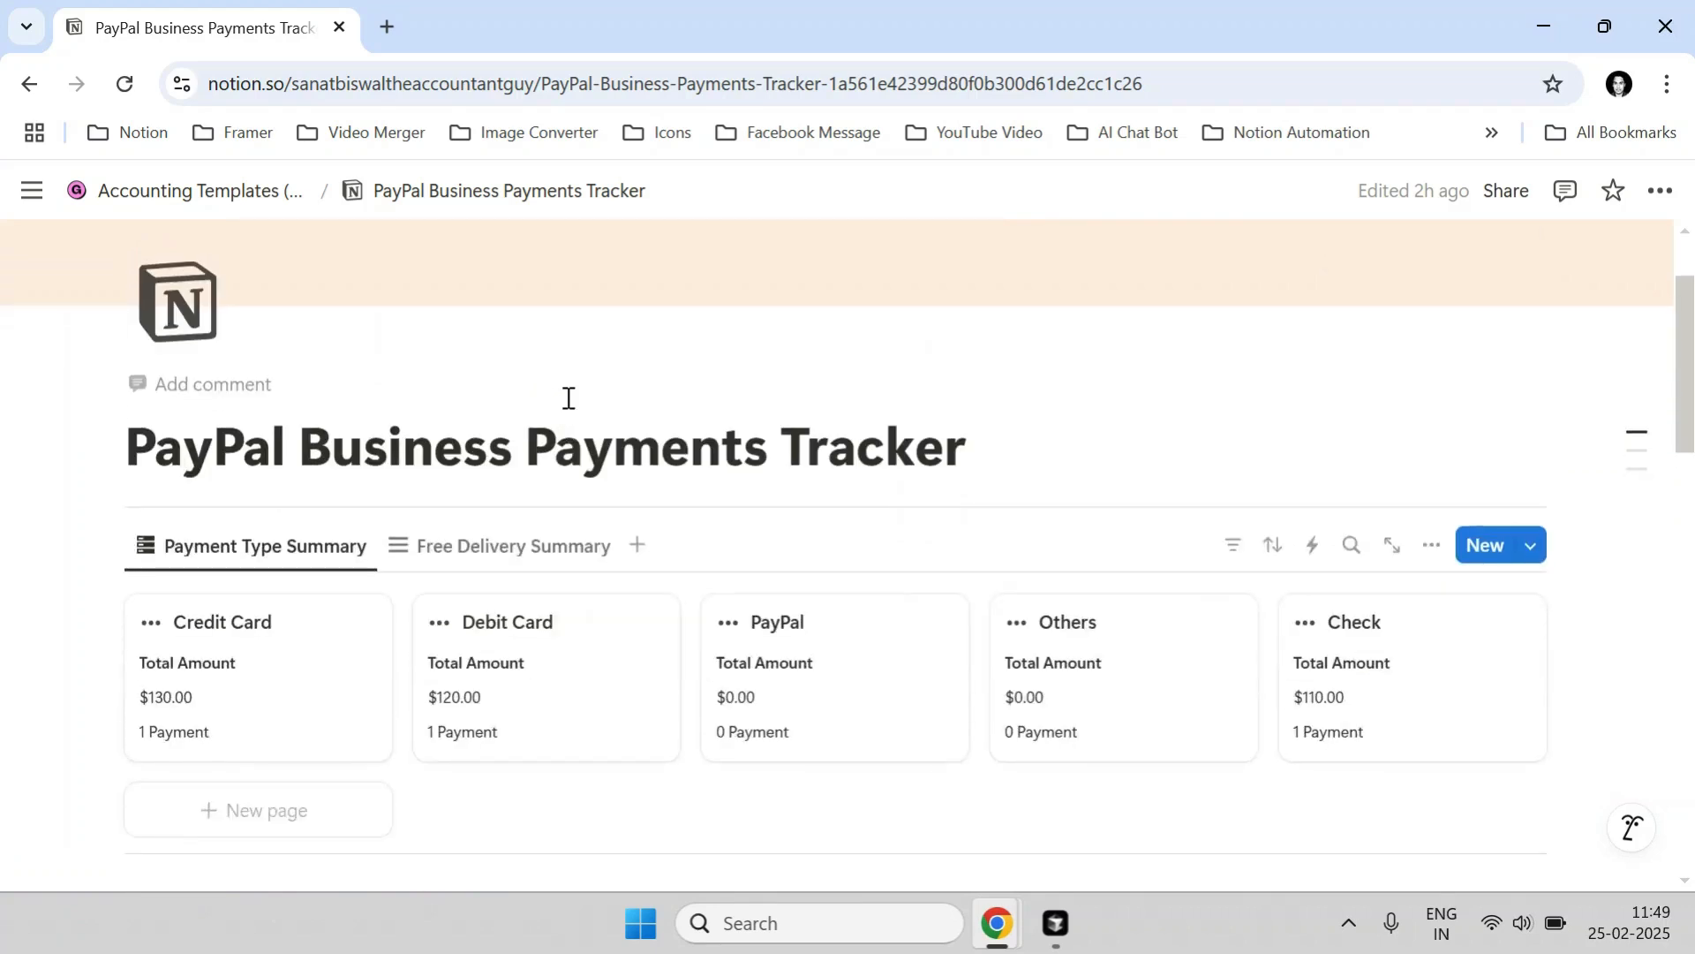
{"action": "scroll", "coordinate": [569, 395], "scroll_direction": "down", "scroll_amount": 6}
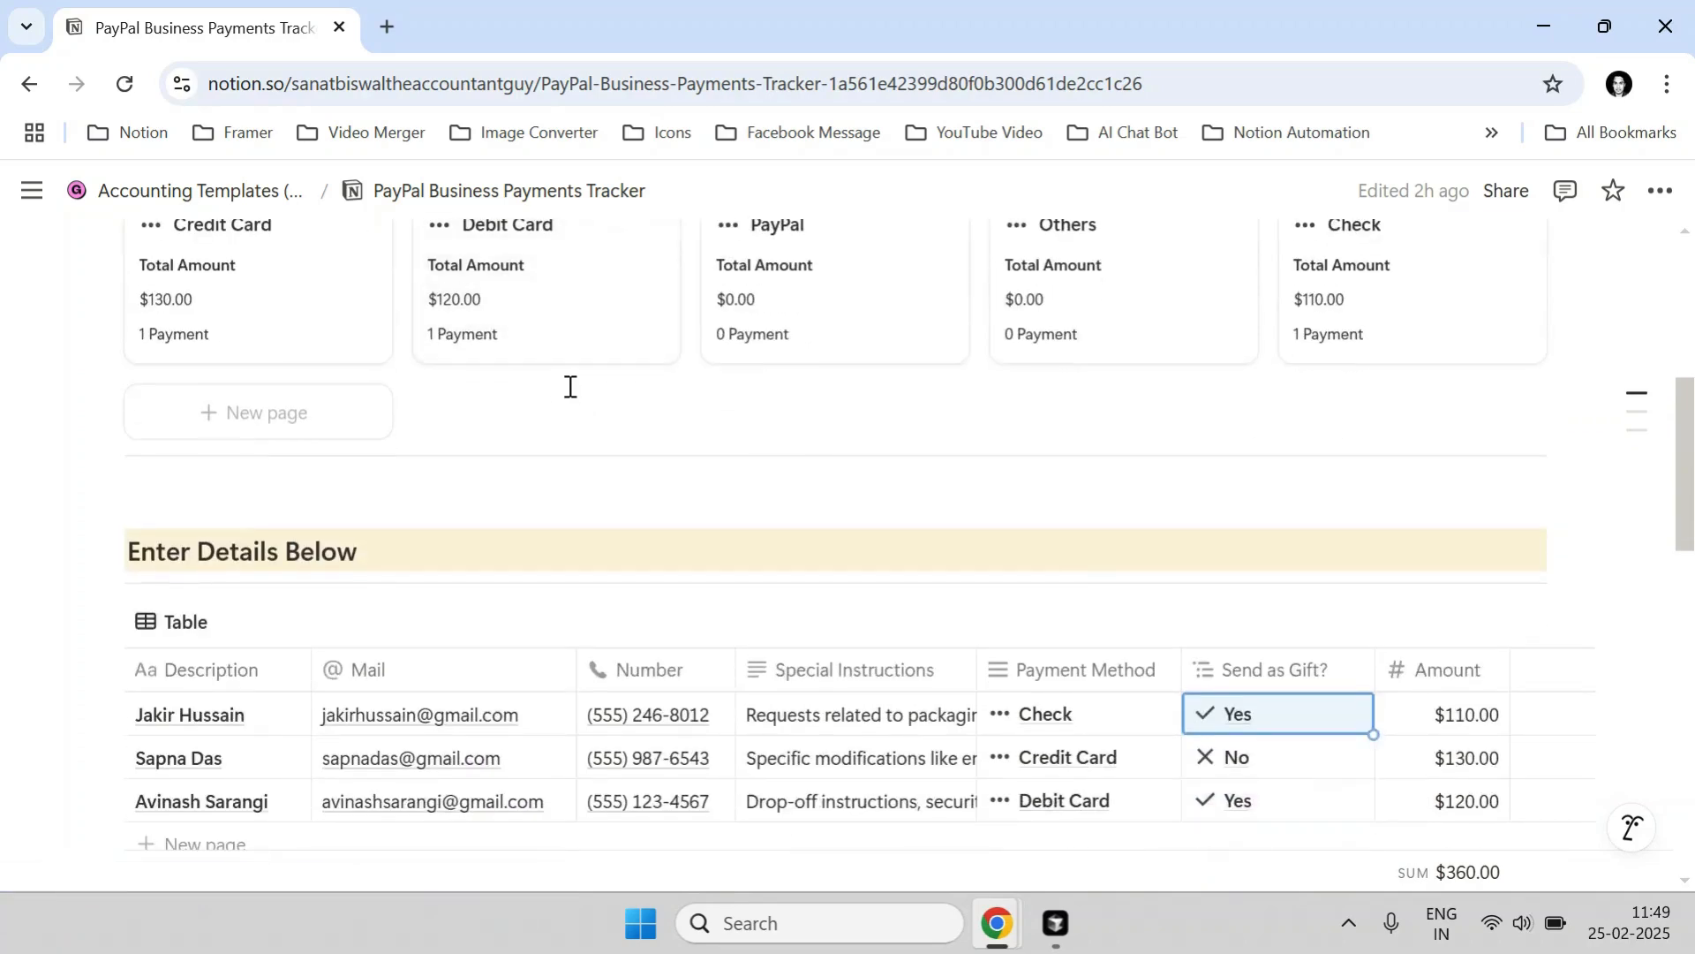
{"action": "scroll", "coordinate": [562, 400], "scroll_direction": "up", "scroll_amount": 6}
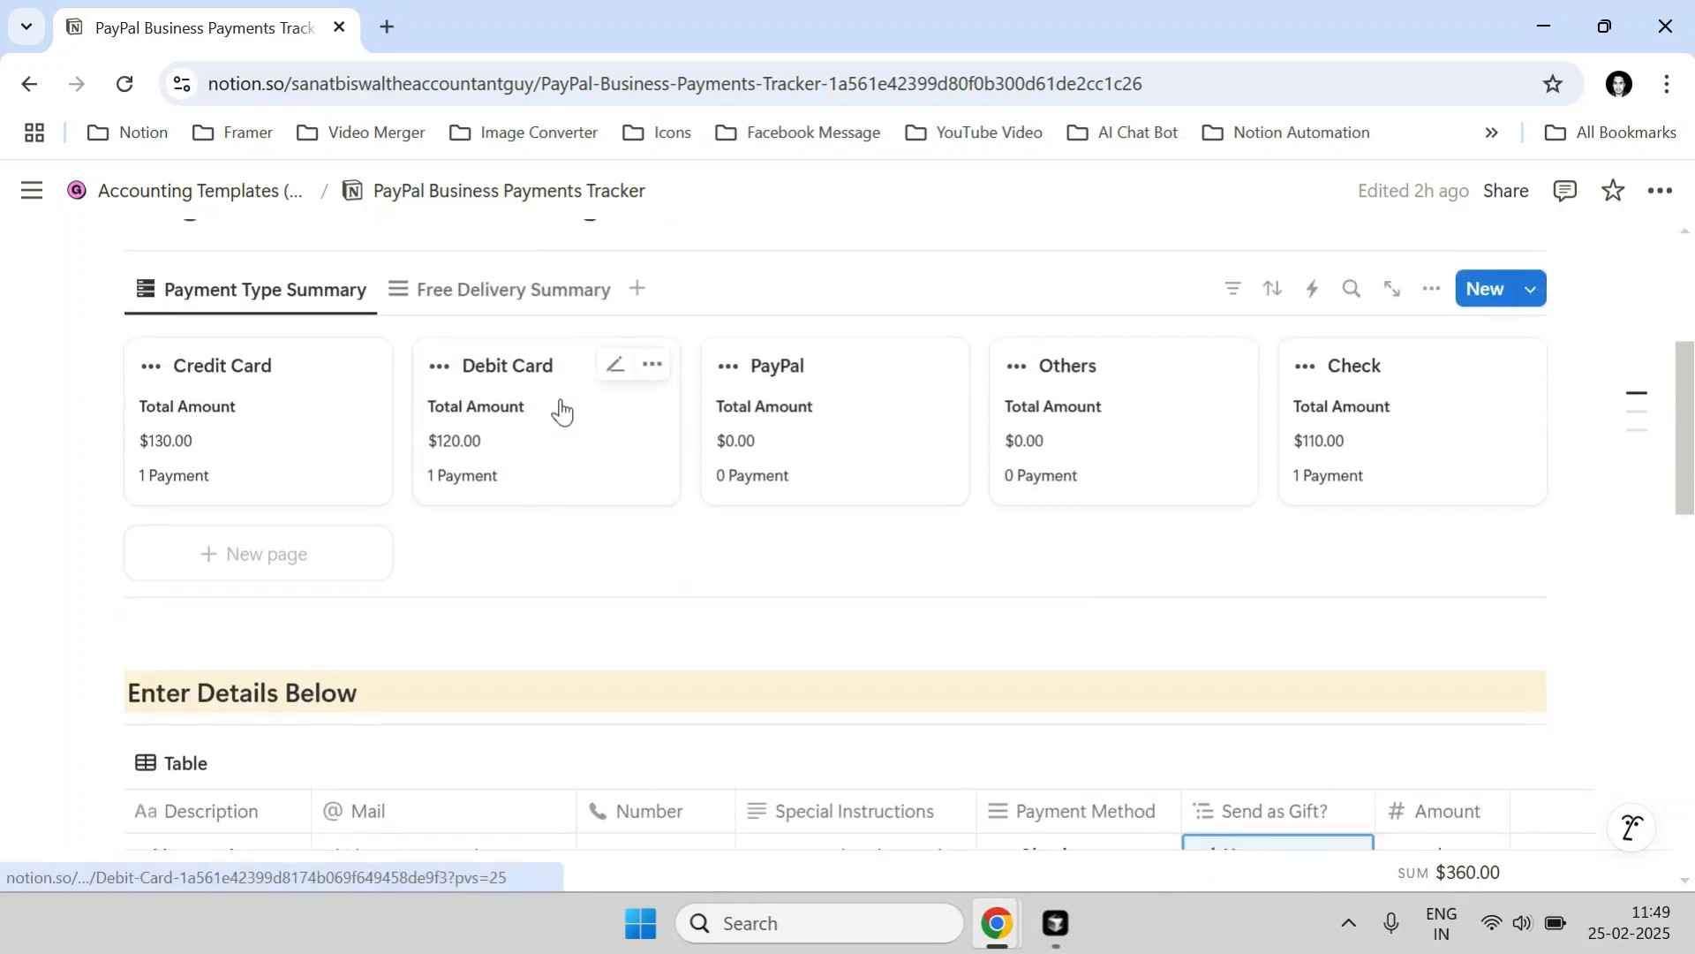
Switch to the PDFOutput invoice generator window and dismiss the screen-sharing notice.
{"action": "mouse_move", "coordinate": [996, 922]}
{"action": "left_click", "coordinate": [993, 851]}
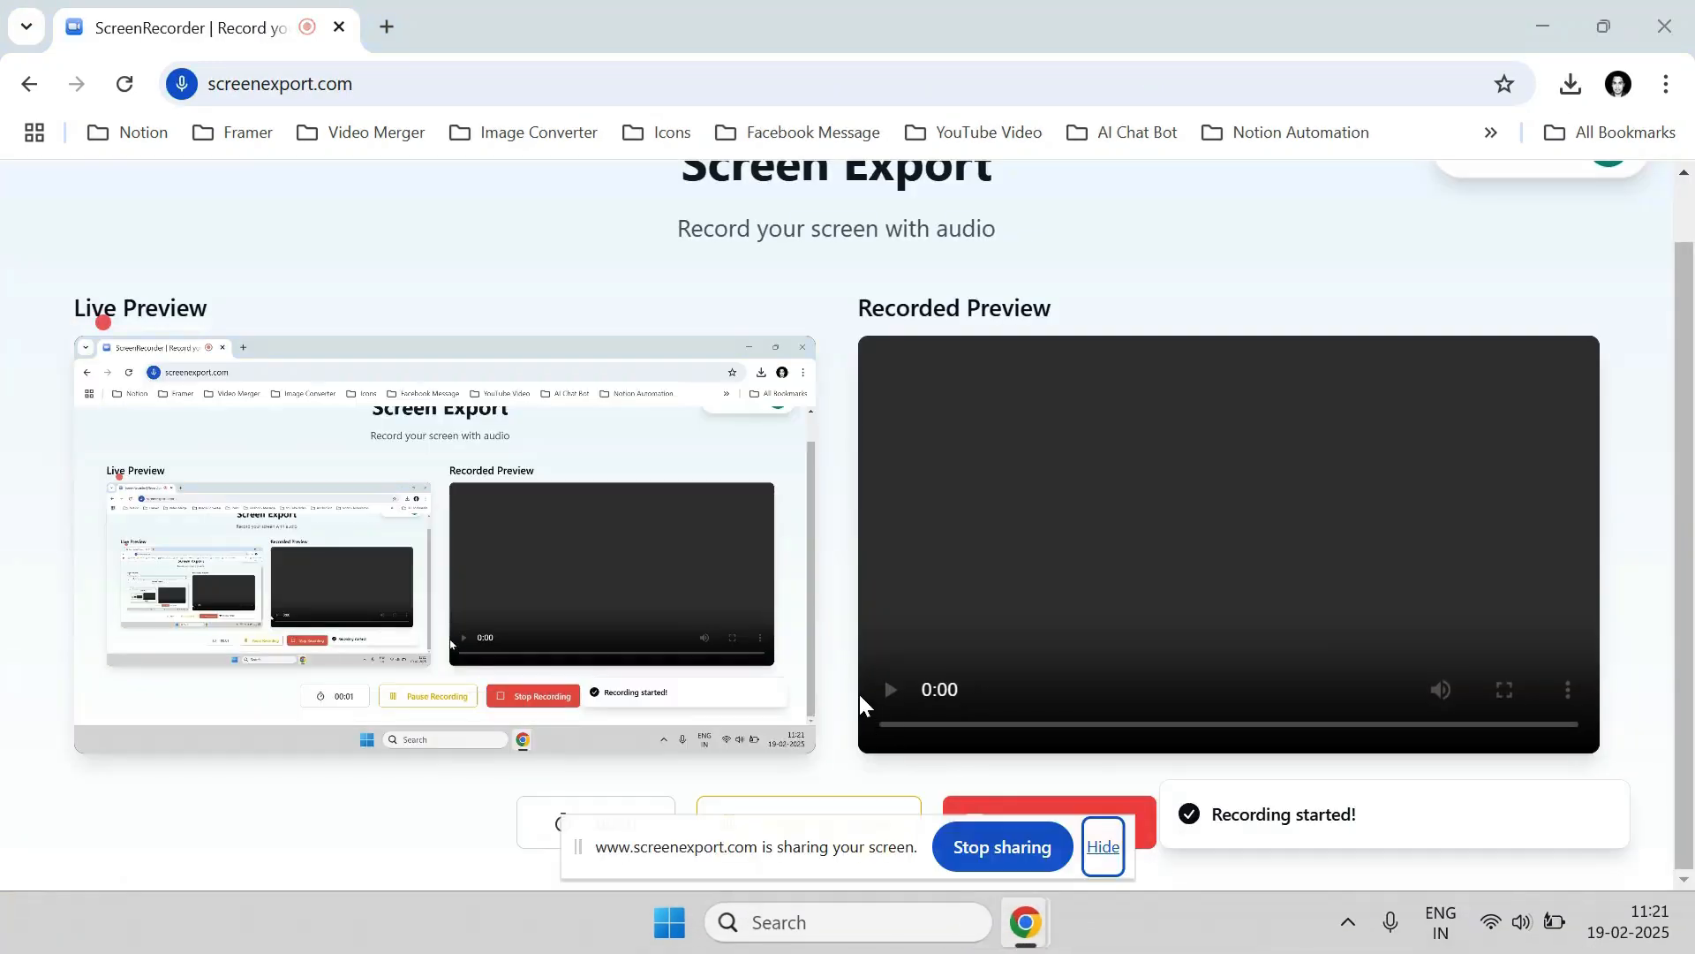
{"action": "key", "text": "alt+Tab"}
{"action": "key", "text": "Tab"}
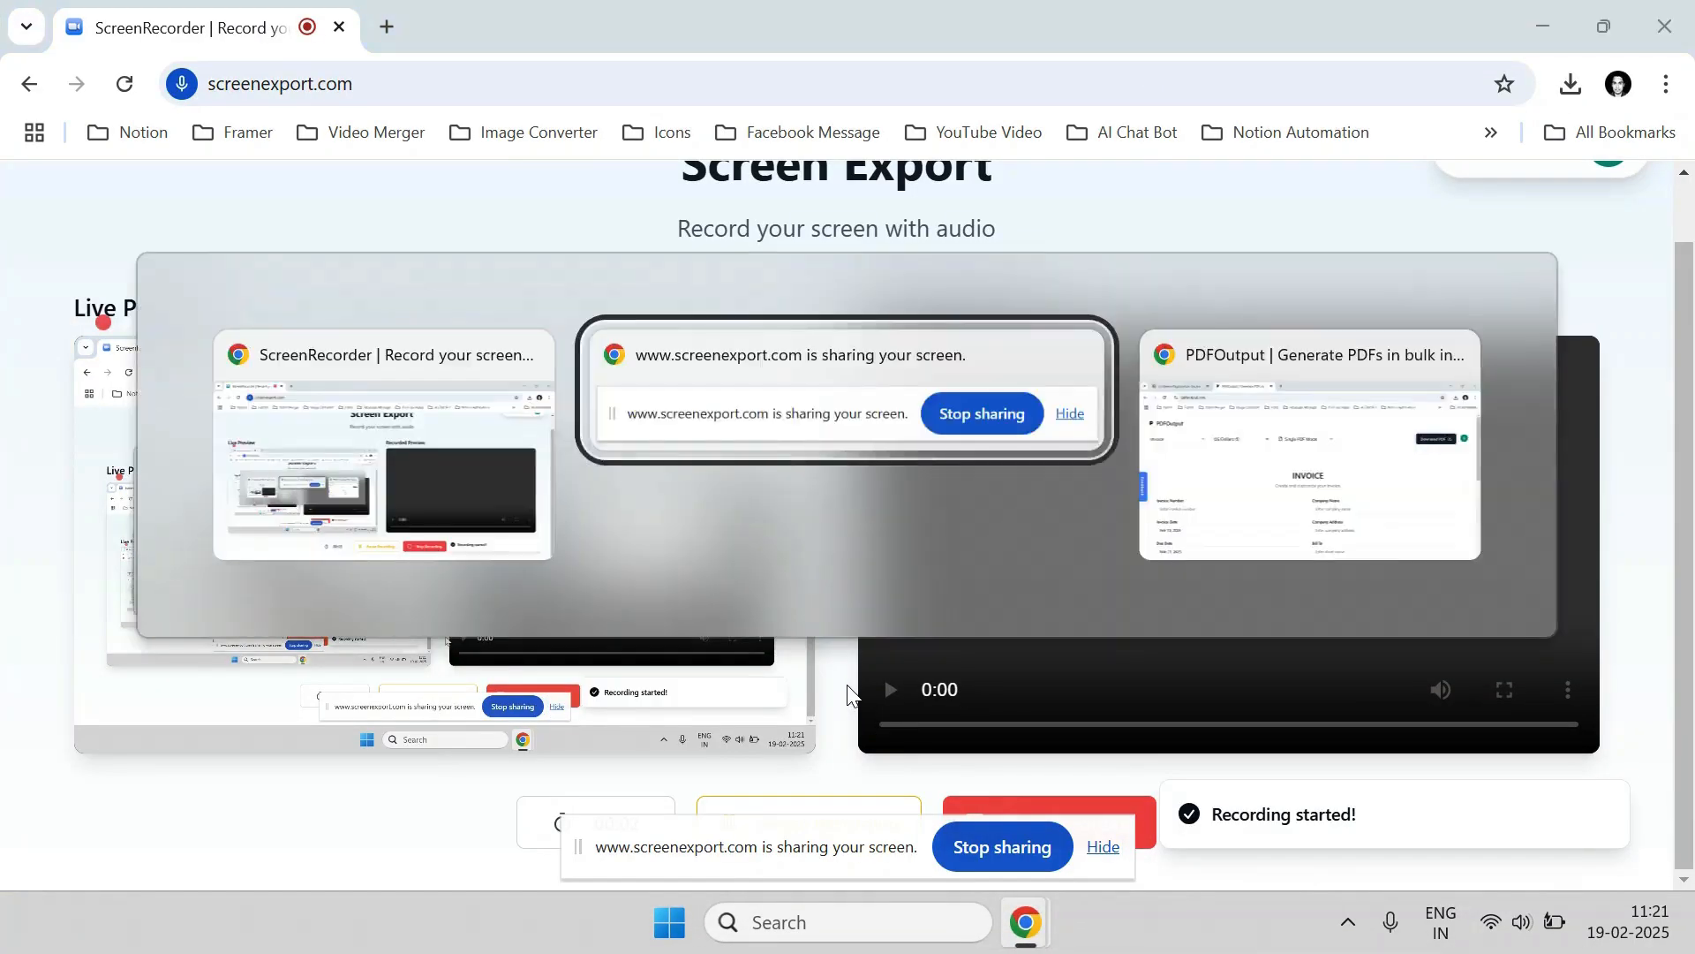
{"action": "left_click", "coordinate": [1100, 849]}
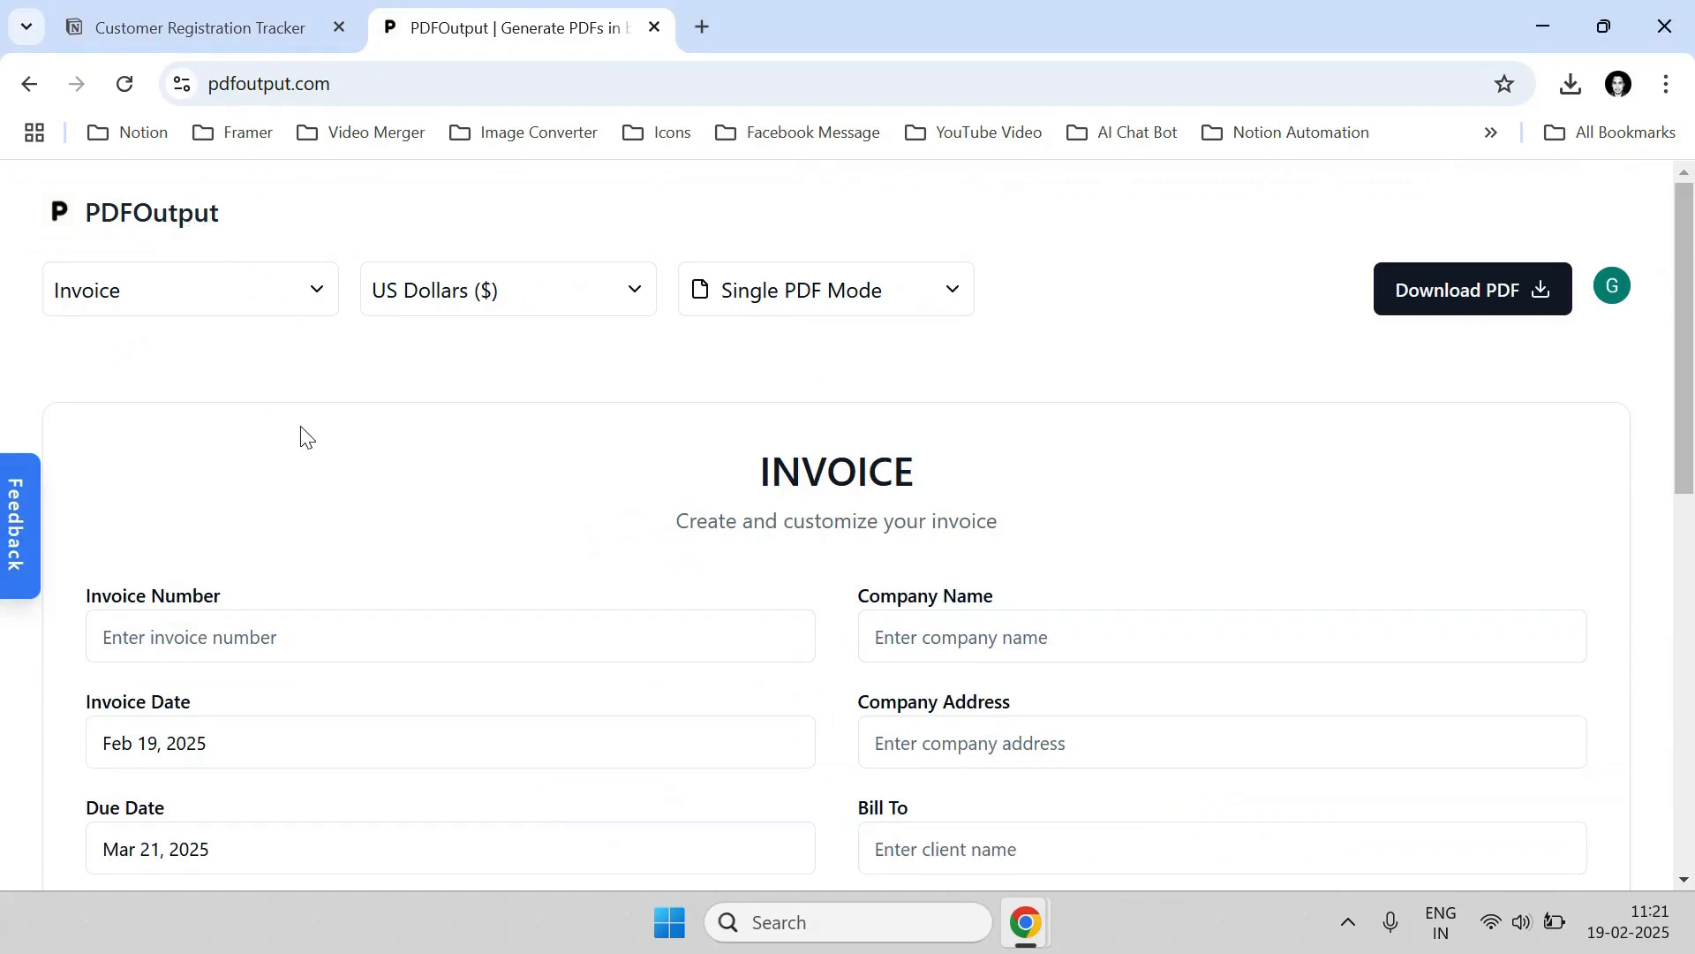
Look over the invoice form and choose the Invoice template from the available document types.
{"action": "scroll", "coordinate": [305, 432], "scroll_direction": "down", "scroll_amount": 10}
{"action": "scroll", "coordinate": [291, 424], "scroll_direction": "up", "scroll_amount": 10}
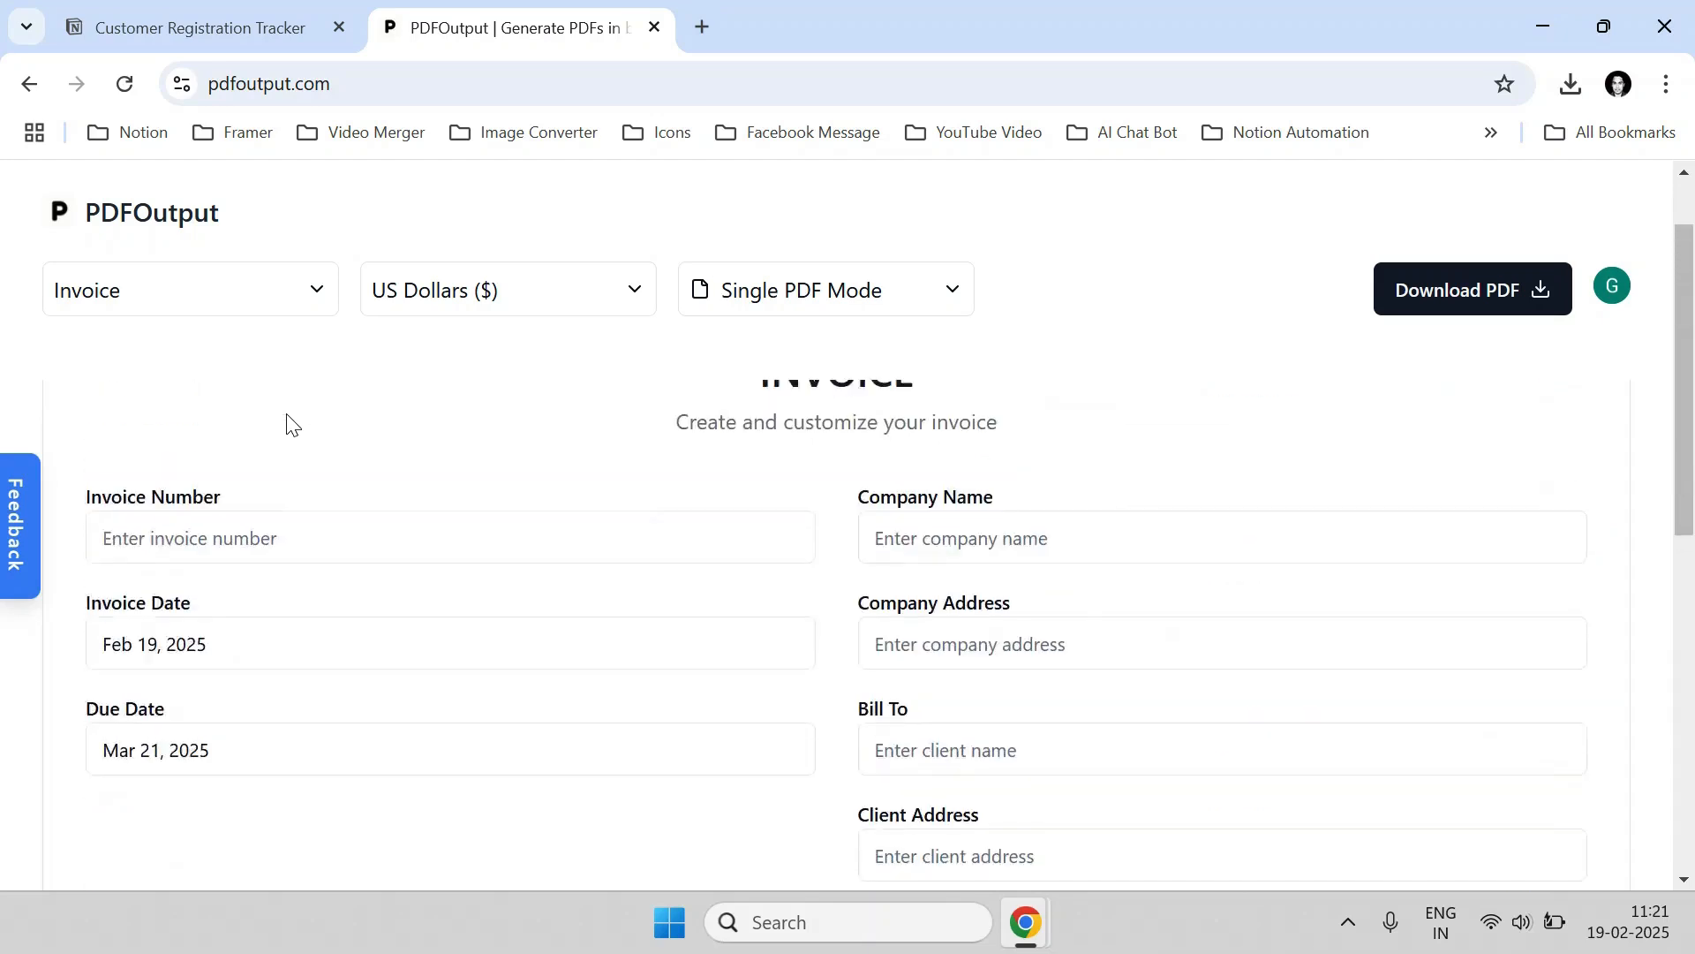
{"action": "left_click", "coordinate": [174, 301]}
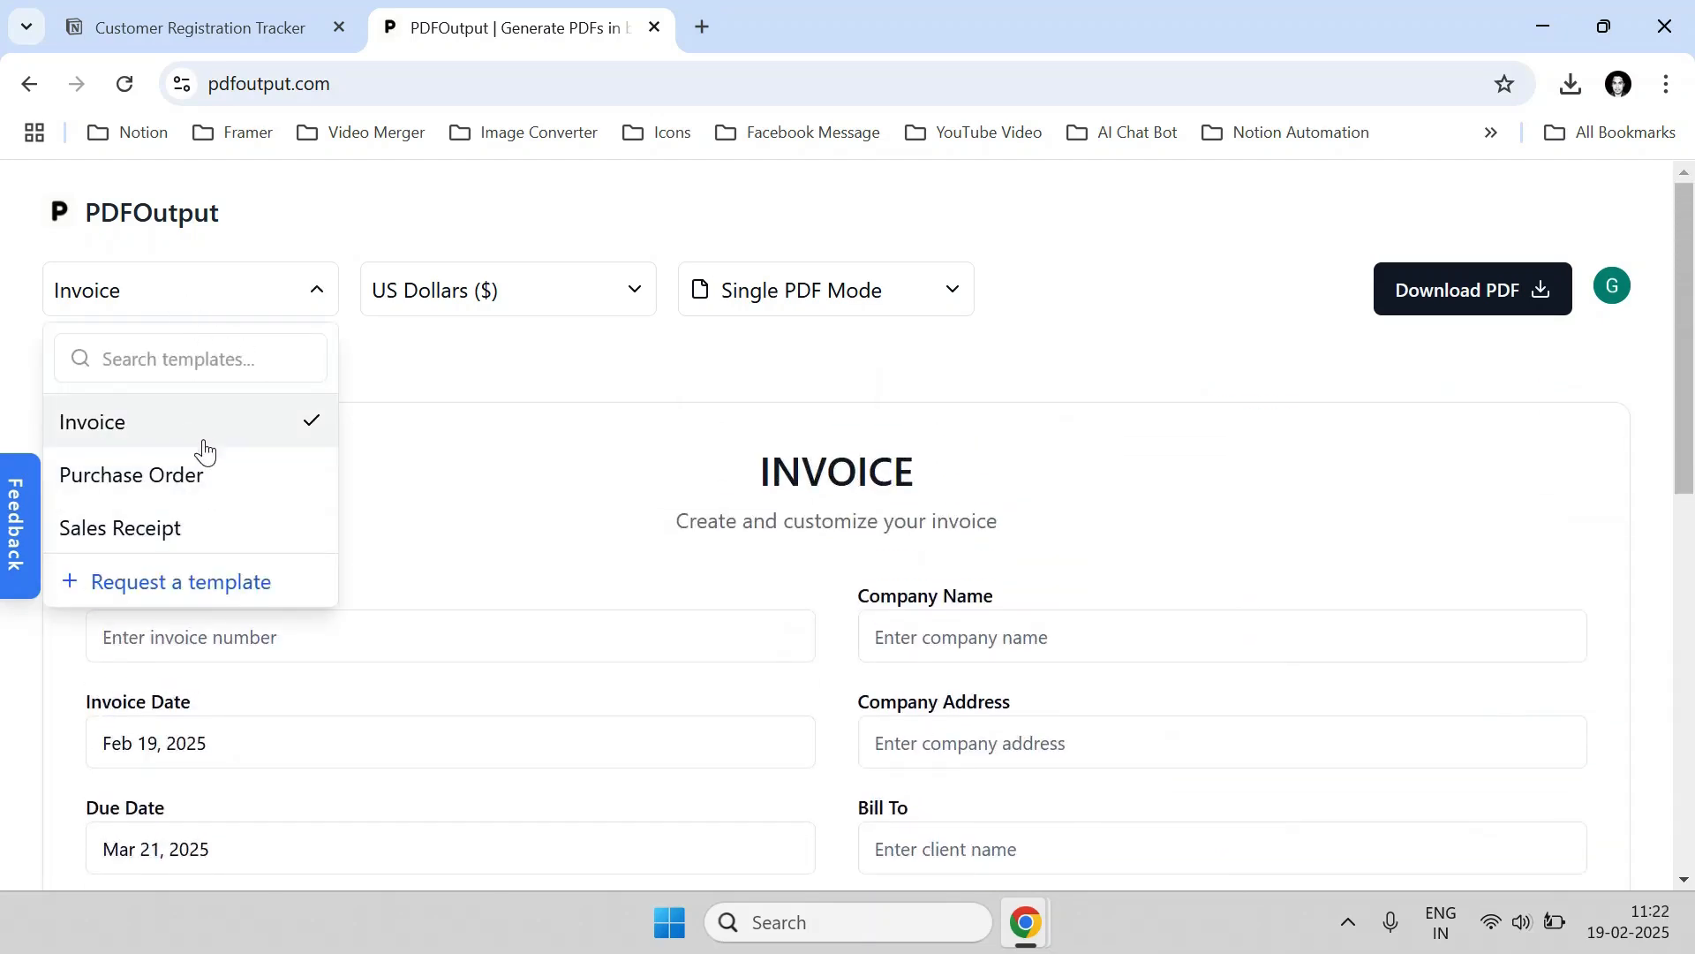
{"action": "left_click", "coordinate": [135, 429]}
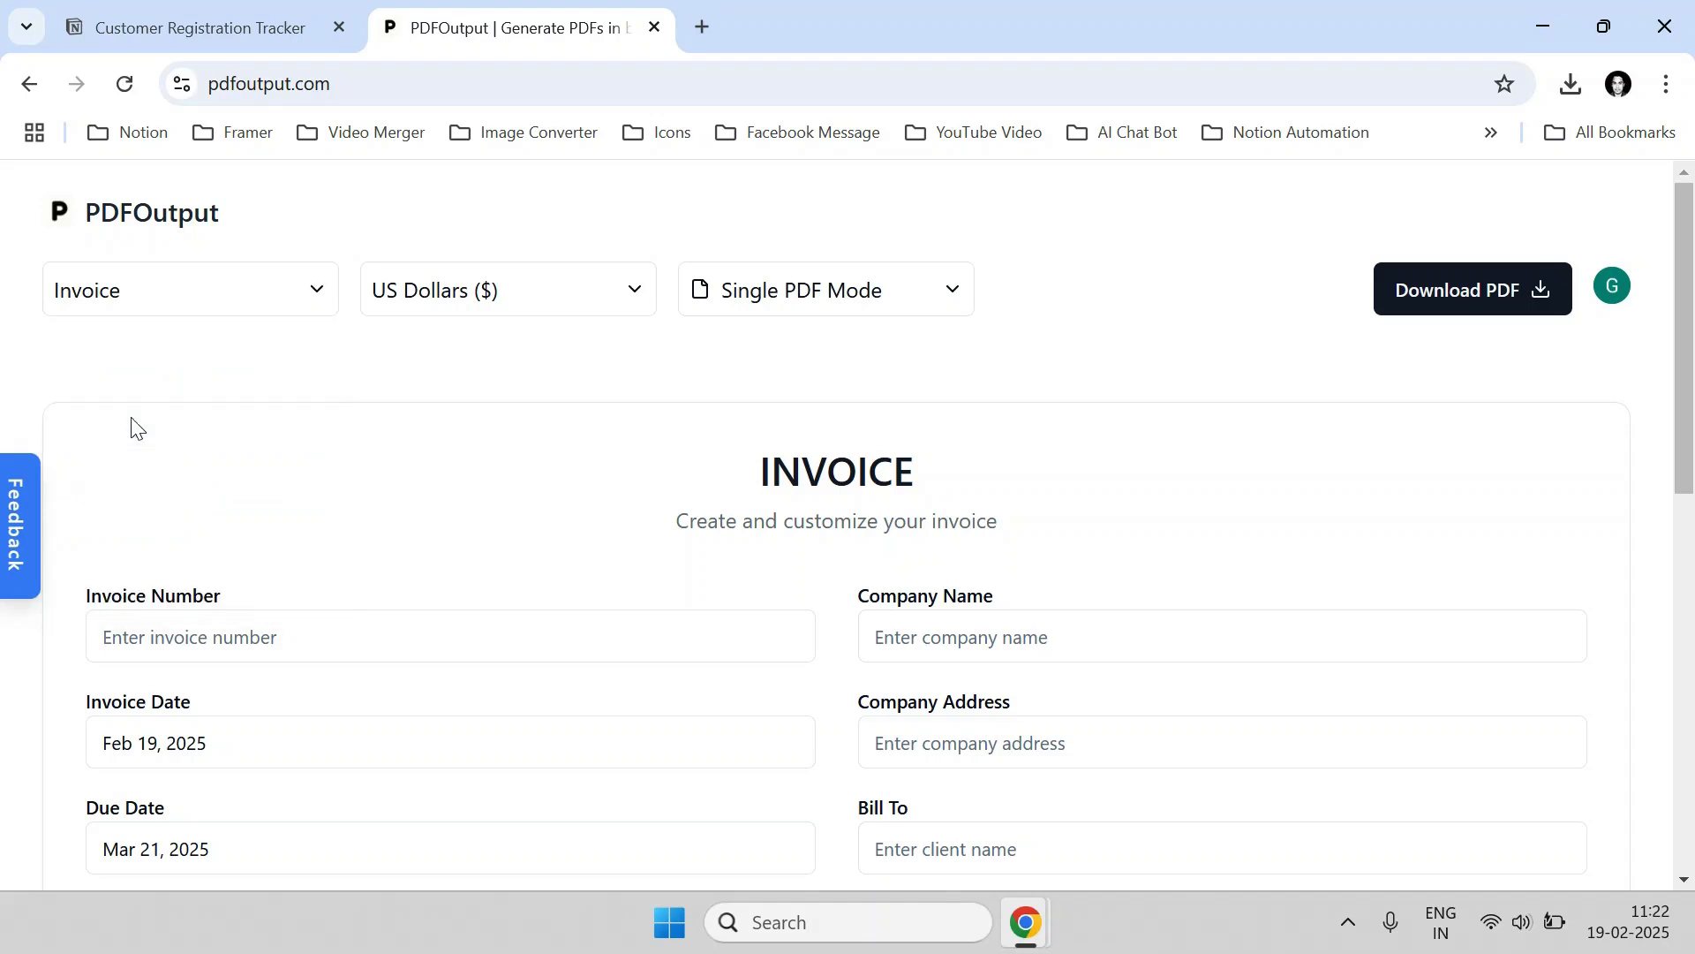
Browse the available invoice currencies without changing the US Dollars ($) selection.
{"action": "left_click", "coordinate": [445, 302]}
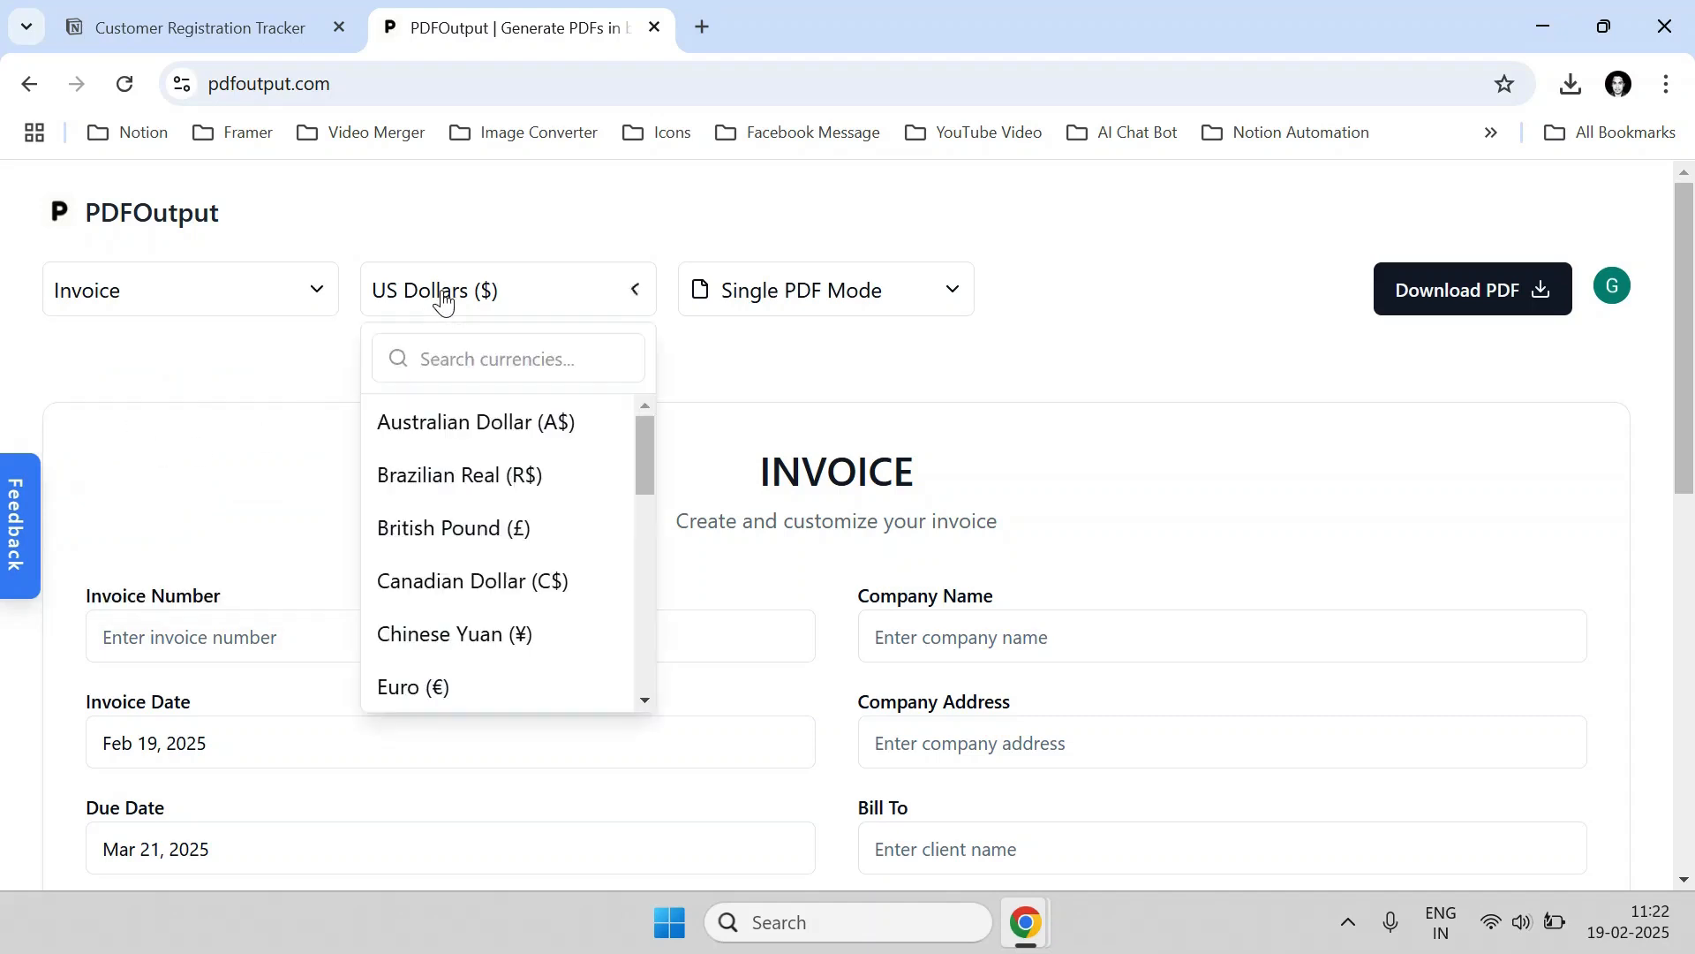
{"action": "scroll", "coordinate": [459, 454], "scroll_direction": "down", "scroll_amount": 5}
{"action": "scroll", "coordinate": [460, 455], "scroll_direction": "down", "scroll_amount": 3}
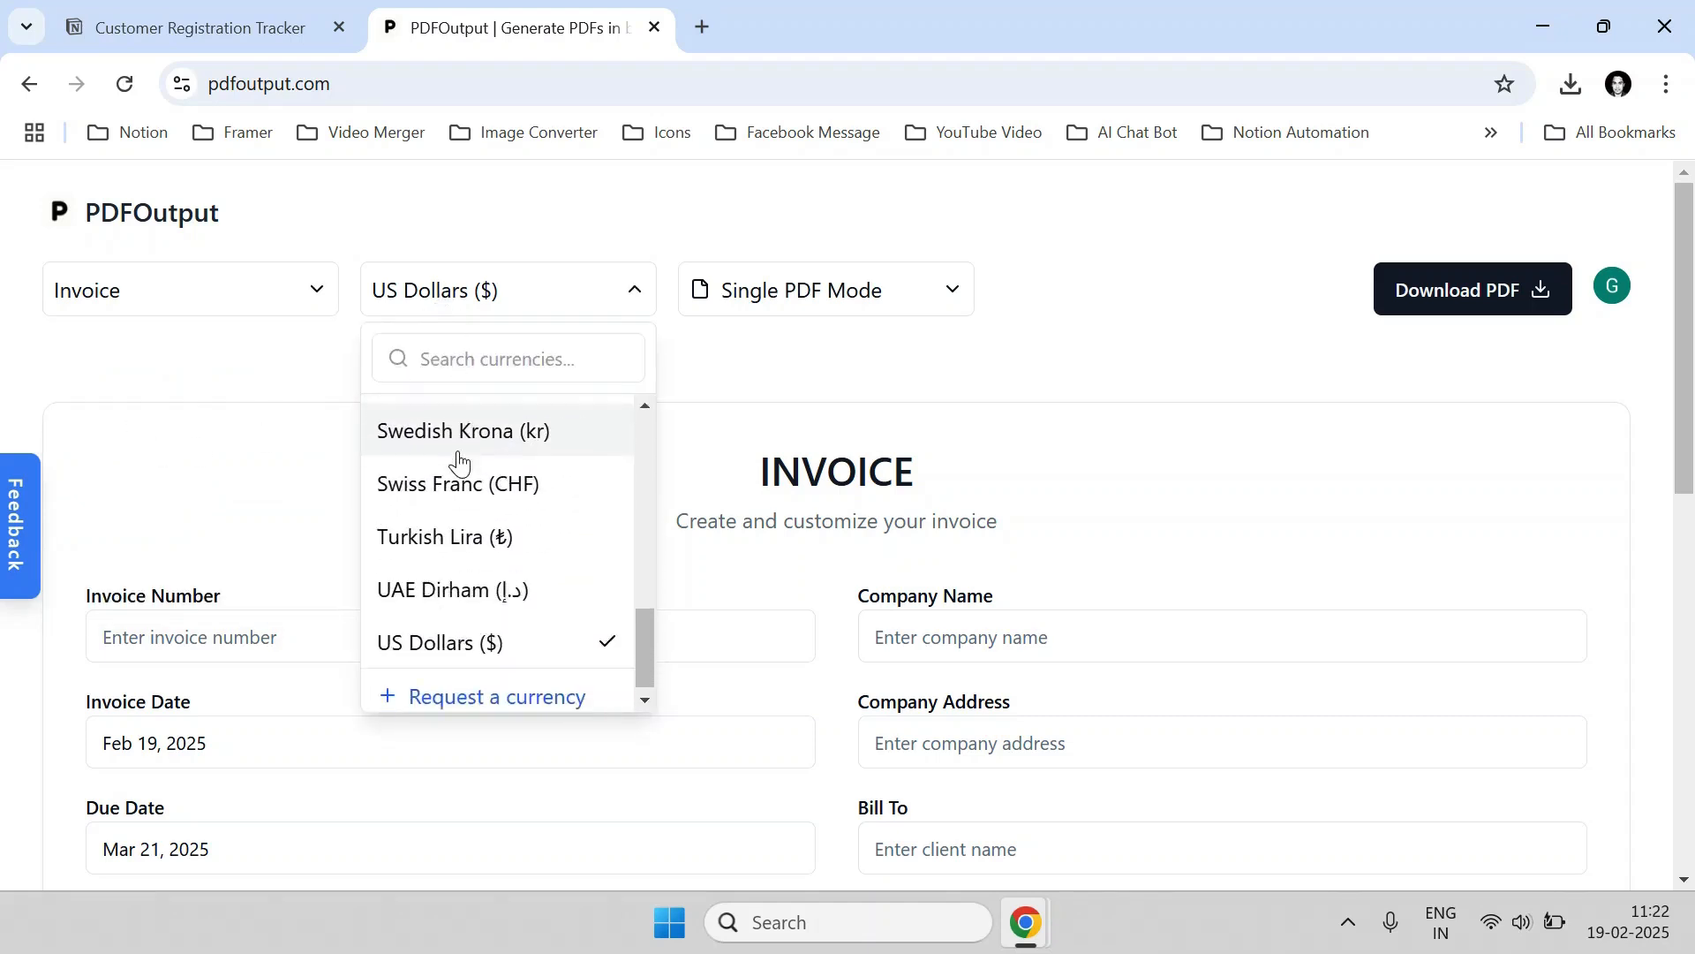
{"action": "scroll", "coordinate": [454, 459], "scroll_direction": "up", "scroll_amount": 10}
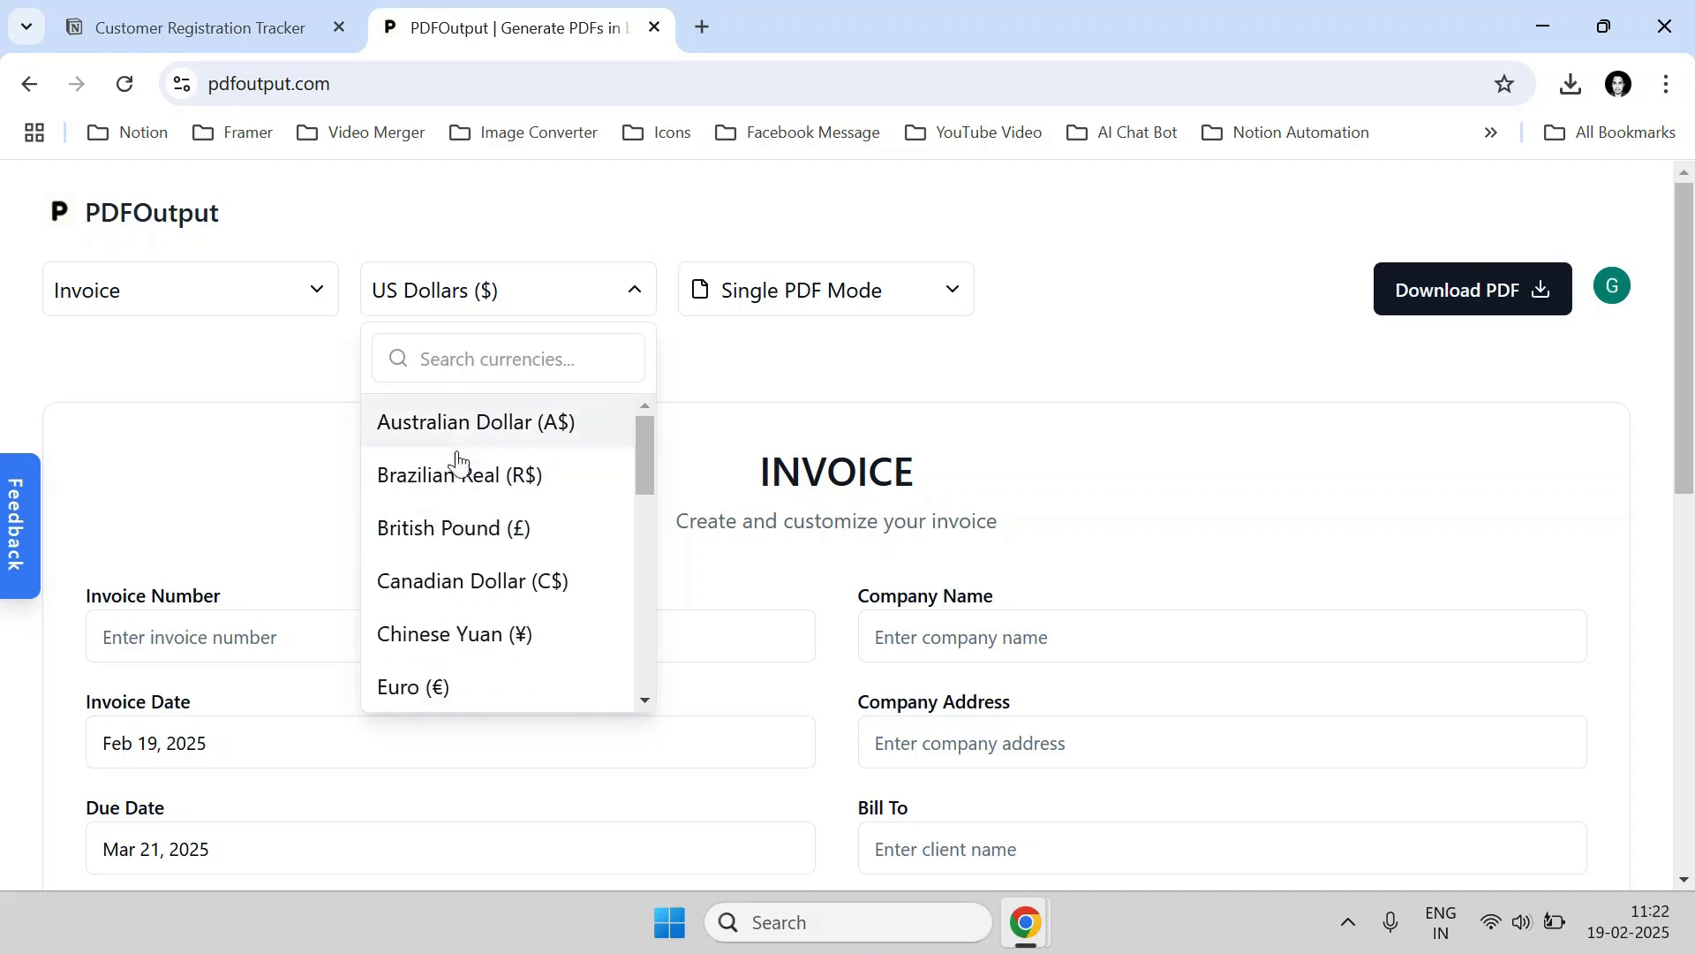
{"action": "left_click", "coordinate": [715, 362]}
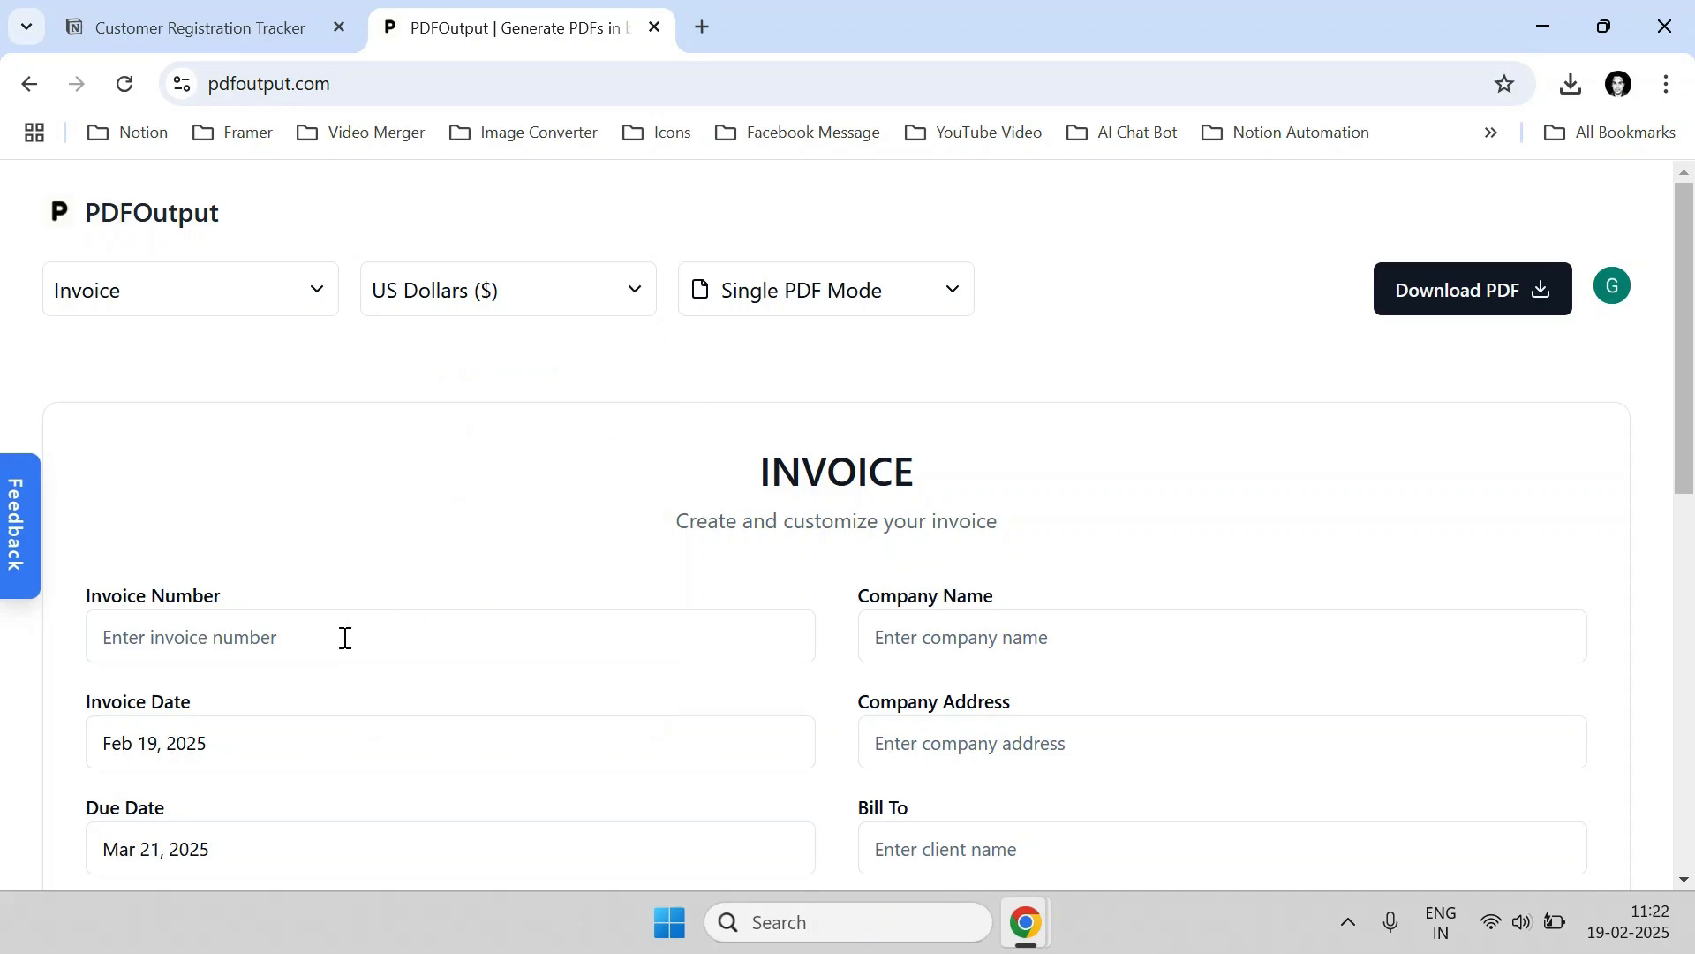
Enter invoice number INV-001 and fill in the company details with ABC Tech Solutions and the saved company address.
{"action": "scroll", "coordinate": [874, 623], "scroll_direction": "down", "scroll_amount": 10}
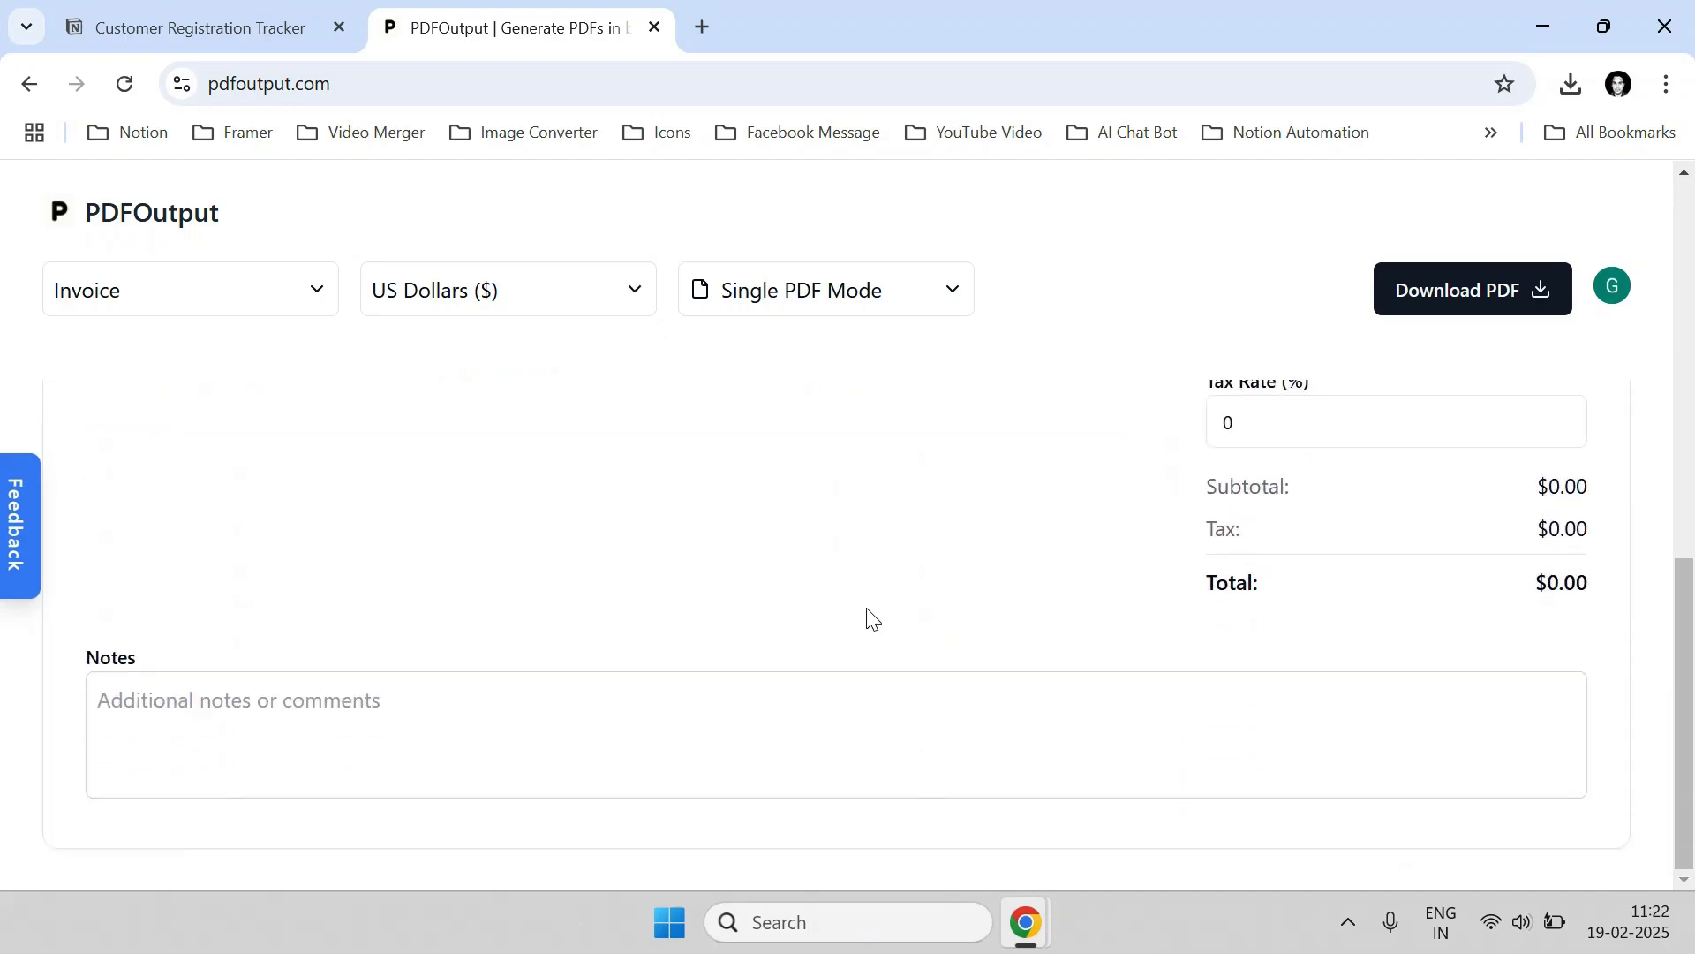
{"action": "scroll", "coordinate": [566, 602], "scroll_direction": "up", "scroll_amount": 10}
{"action": "left_click", "coordinate": [283, 636]}
{"action": "left_click", "coordinate": [306, 697]}
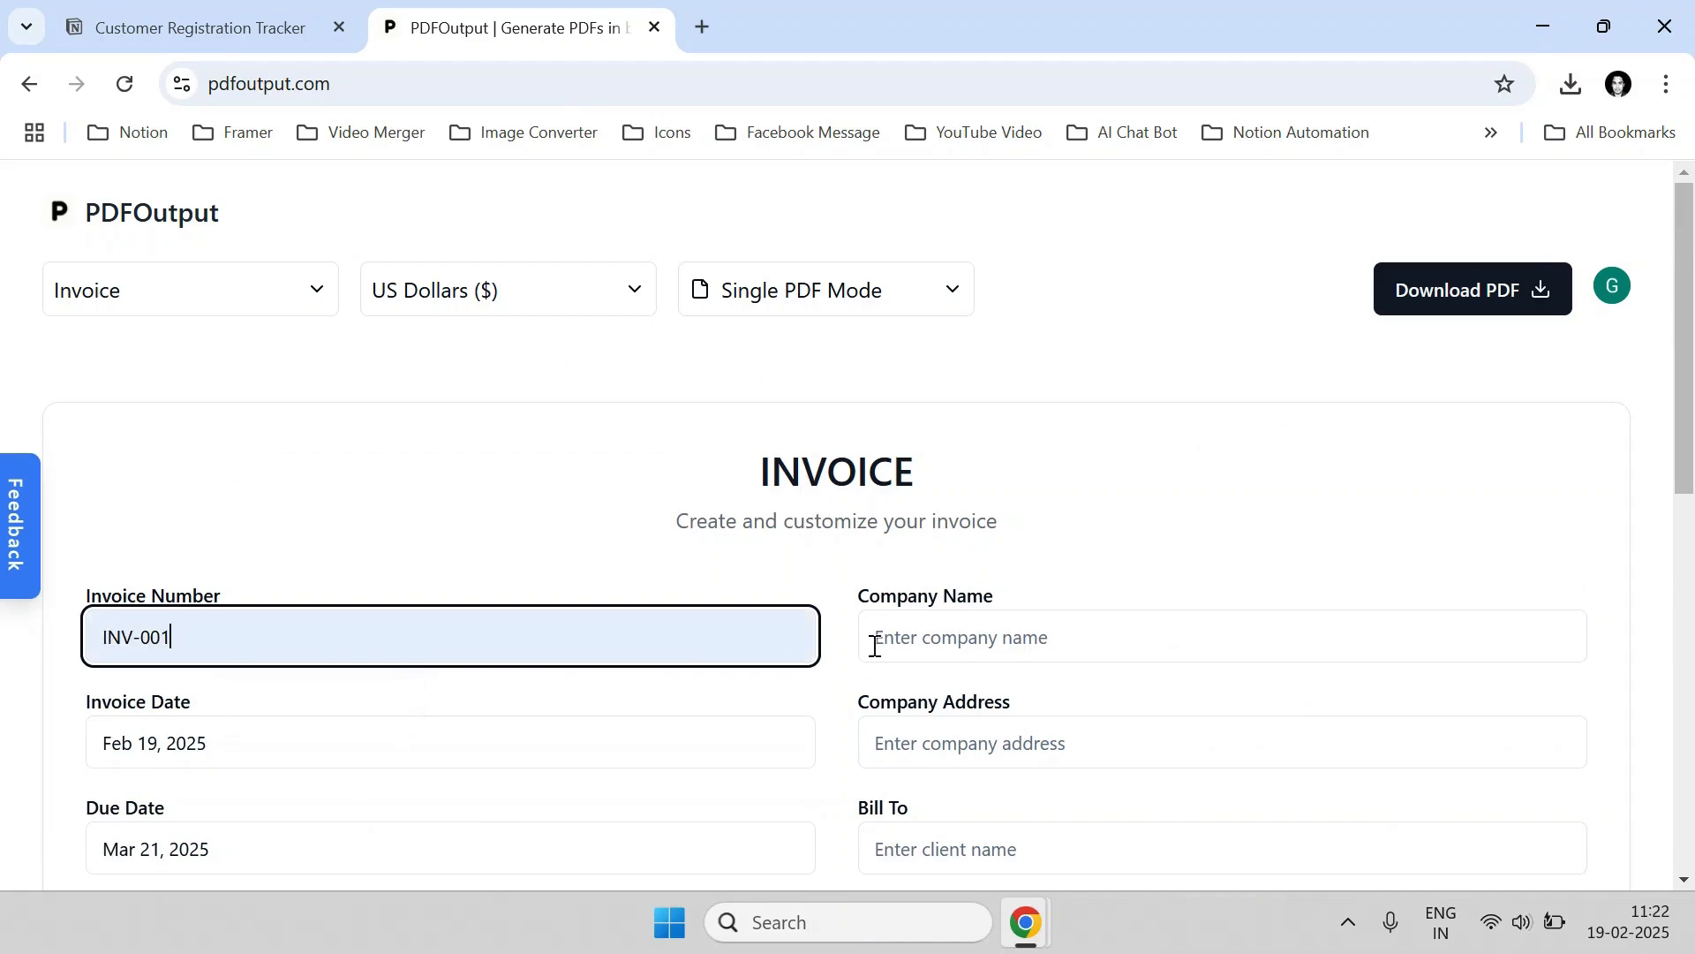
{"action": "left_click", "coordinate": [977, 641]}
{"action": "left_click", "coordinate": [1048, 704]}
{"action": "left_click", "coordinate": [1015, 742]}
{"action": "left_click", "coordinate": [1078, 807]}
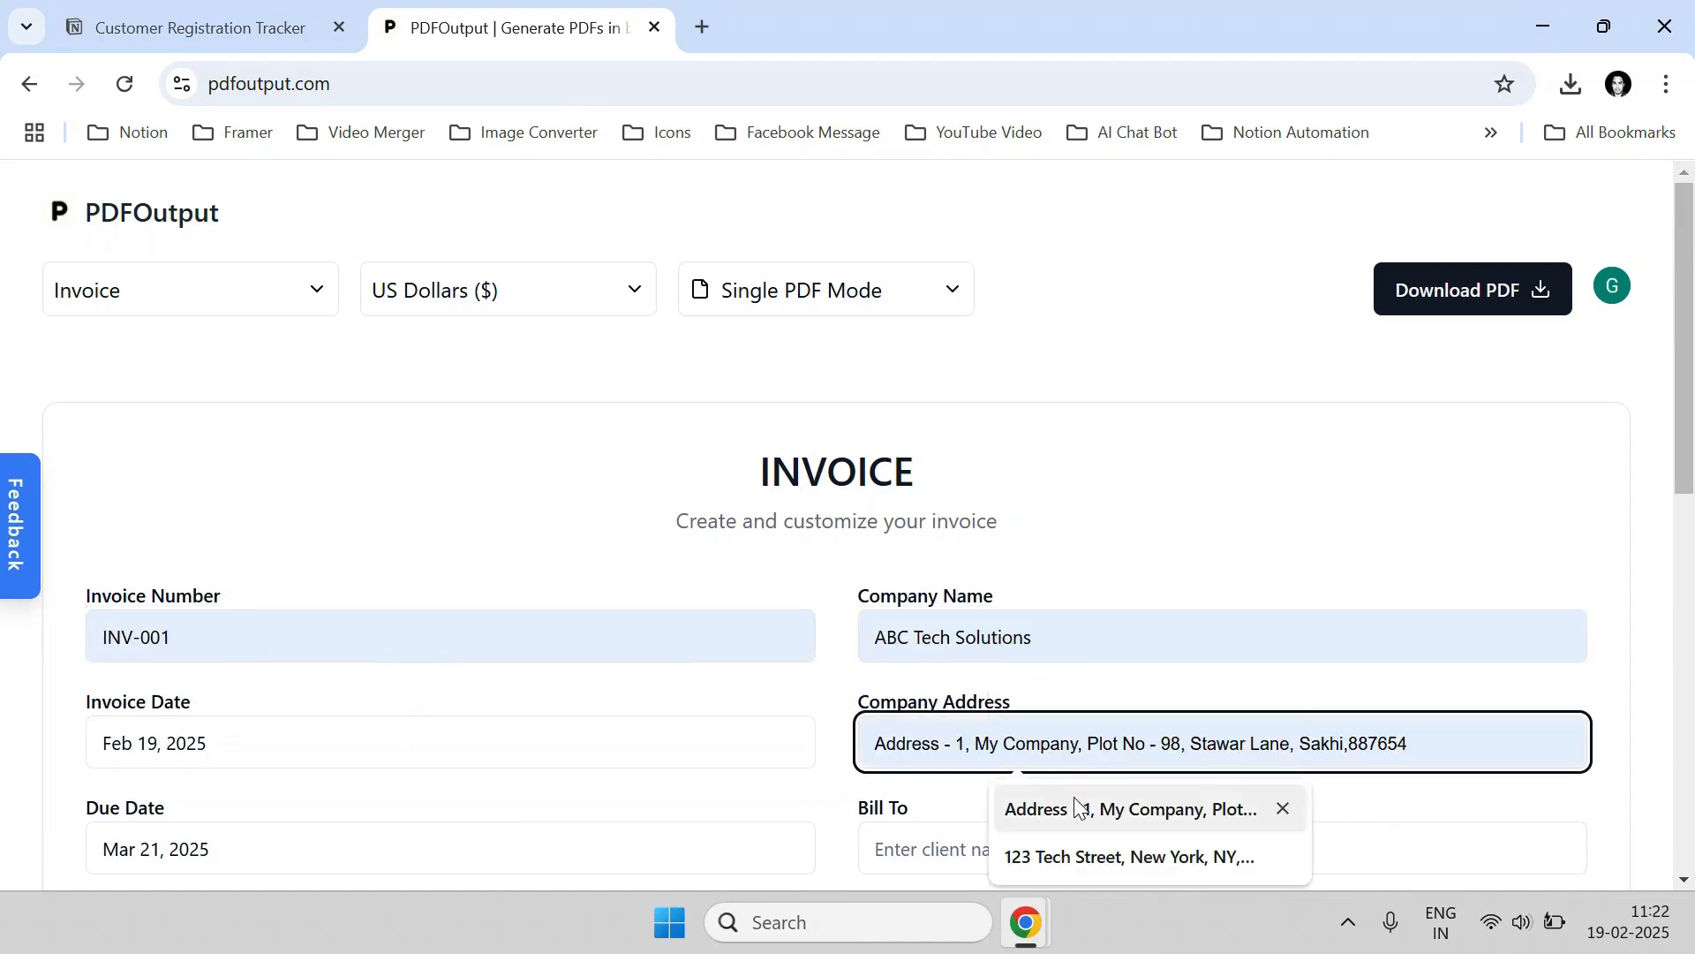
Bill the invoice to Neemans Pvt Ltd and fill in the saved client address.
{"action": "scroll", "coordinate": [1028, 723], "scroll_direction": "down", "scroll_amount": 4}
{"action": "scroll", "coordinate": [988, 541], "scroll_direction": "up", "scroll_amount": 2}
{"action": "left_click", "coordinate": [990, 595]}
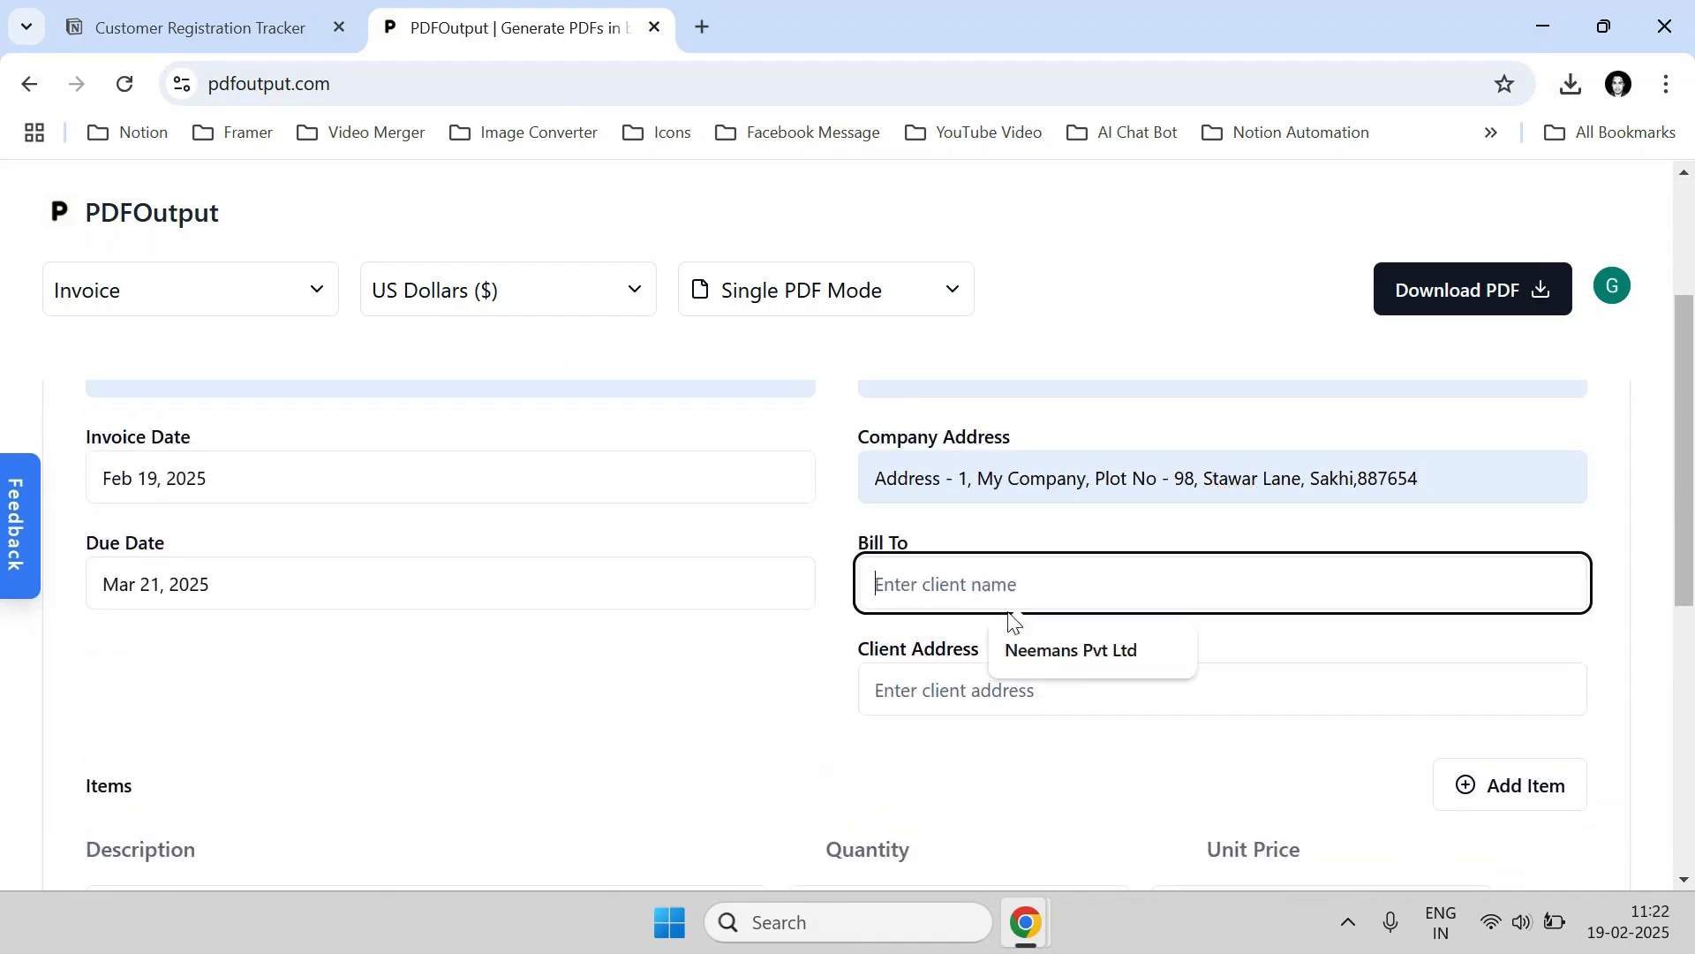
{"action": "left_click", "coordinate": [1033, 638]}
{"action": "left_click", "coordinate": [980, 693]}
{"action": "left_click", "coordinate": [1162, 753]}
Fill in the first line item as Item - 1 with quantity 10 and unit price 20.
{"action": "scroll", "coordinate": [522, 688], "scroll_direction": "down", "scroll_amount": 3}
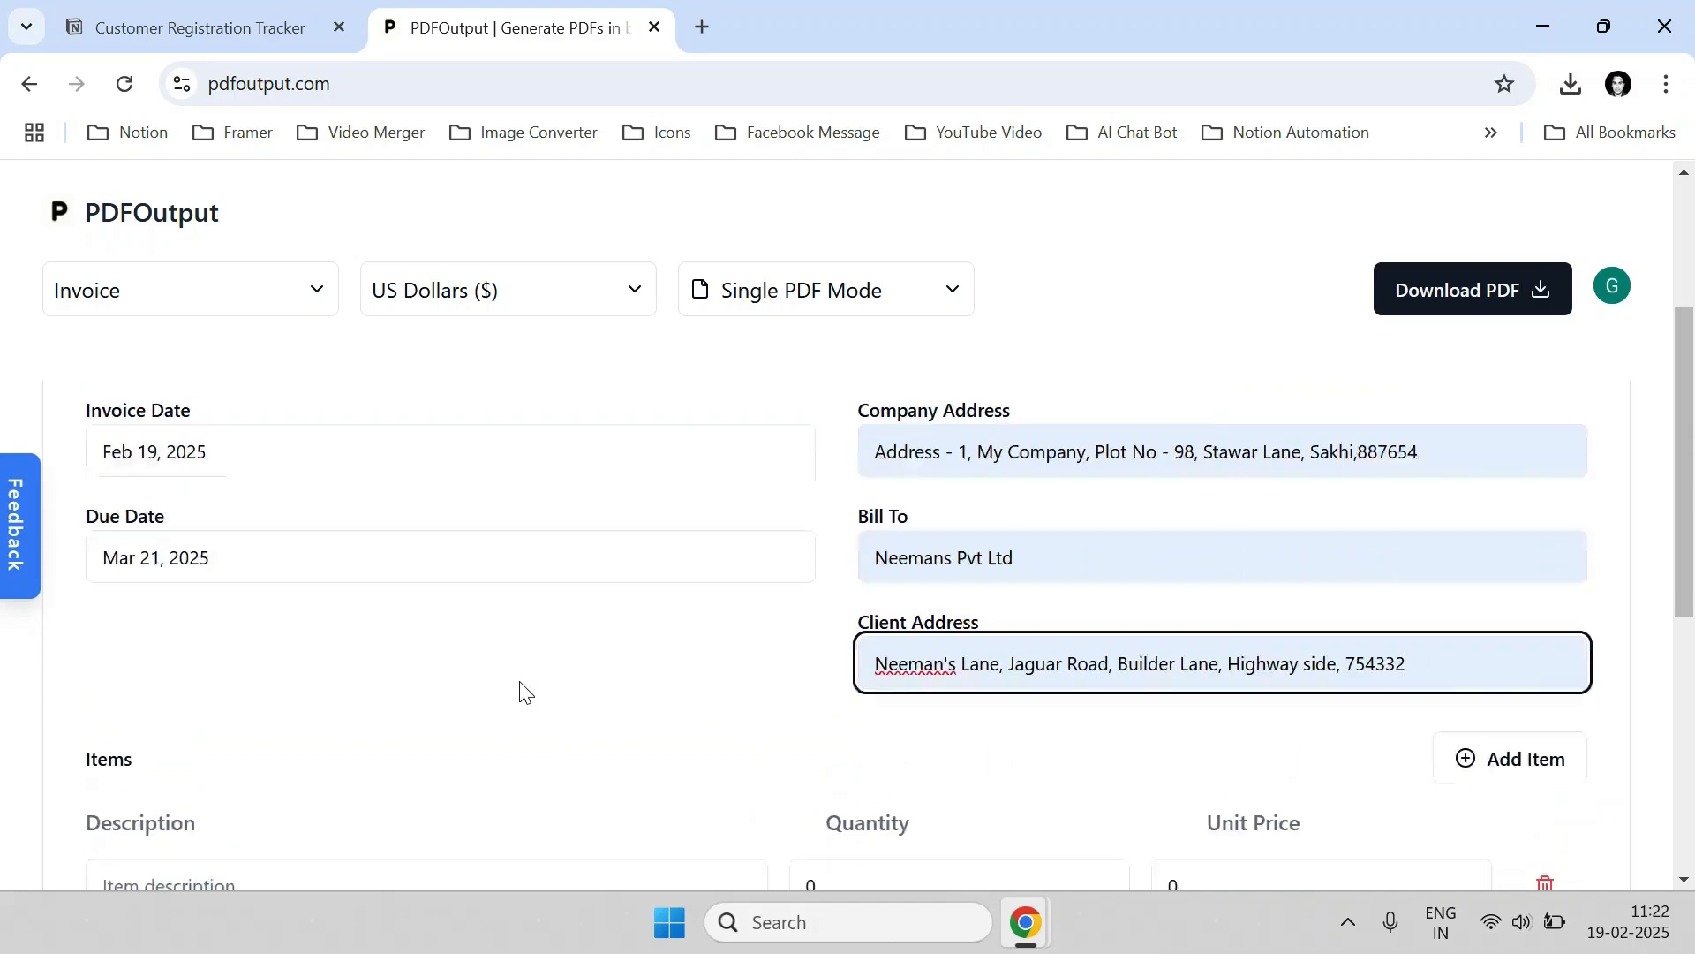
{"action": "left_click", "coordinate": [412, 650]}
{"action": "type", "text": "Item -"}
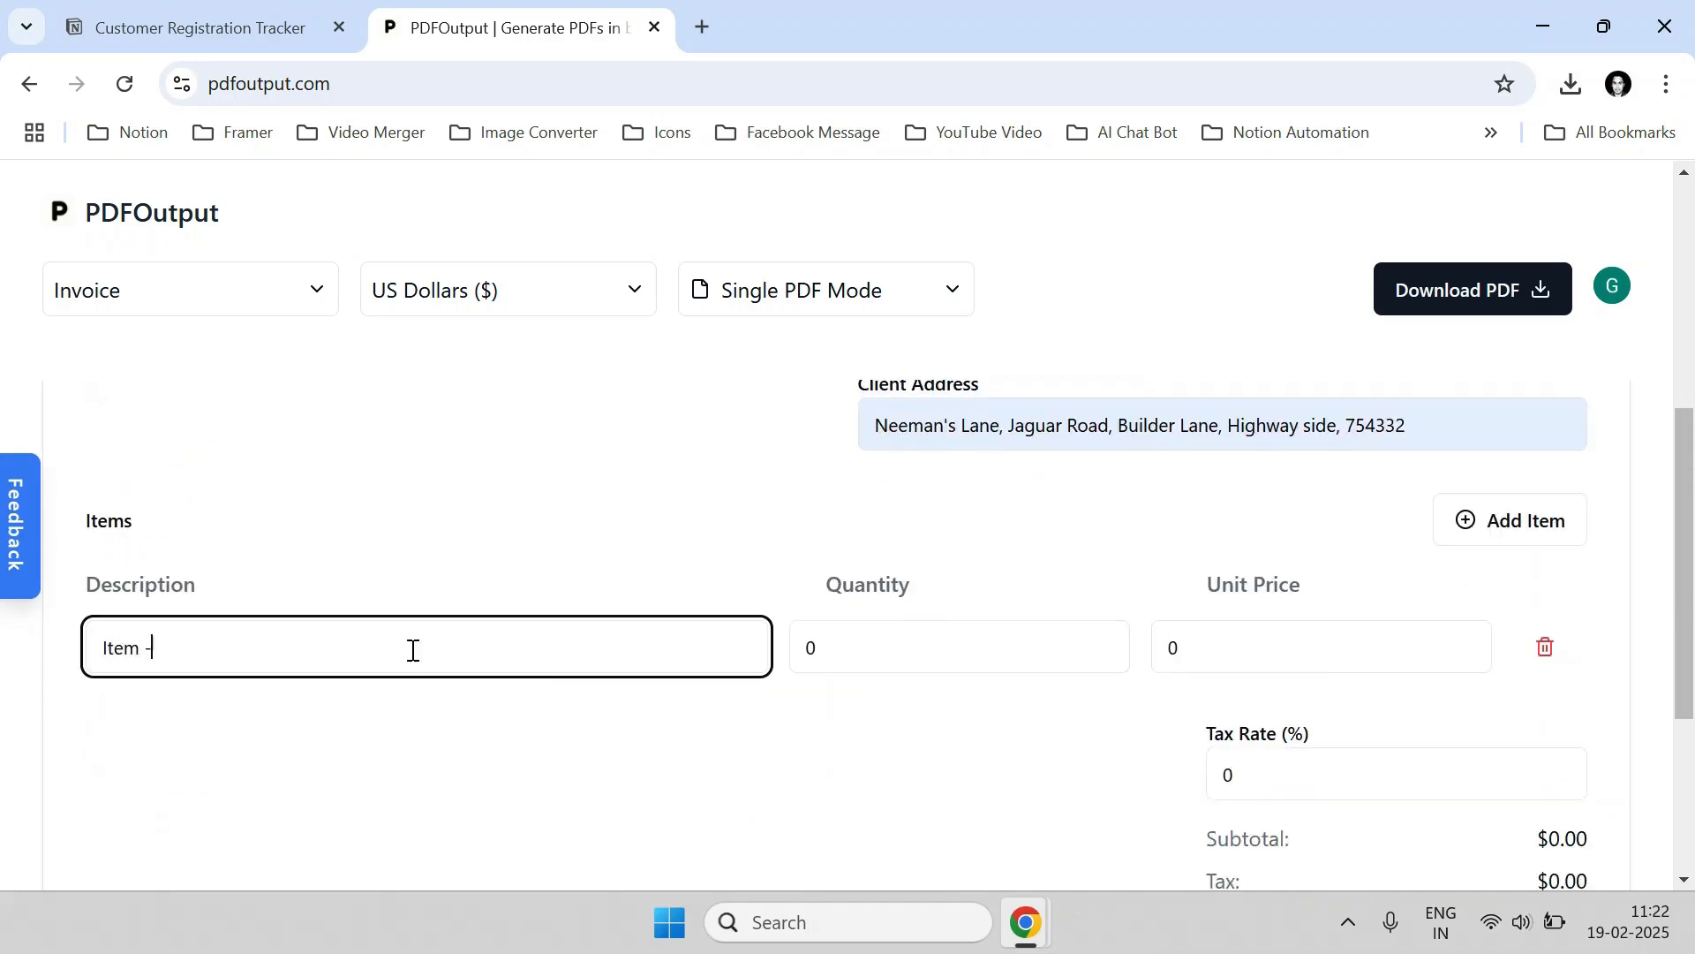
{"action": "type", "text": " 1"}
{"action": "key", "text": "Tab"}
{"action": "key", "text": "Tab"}
{"action": "type", "text": "20"}
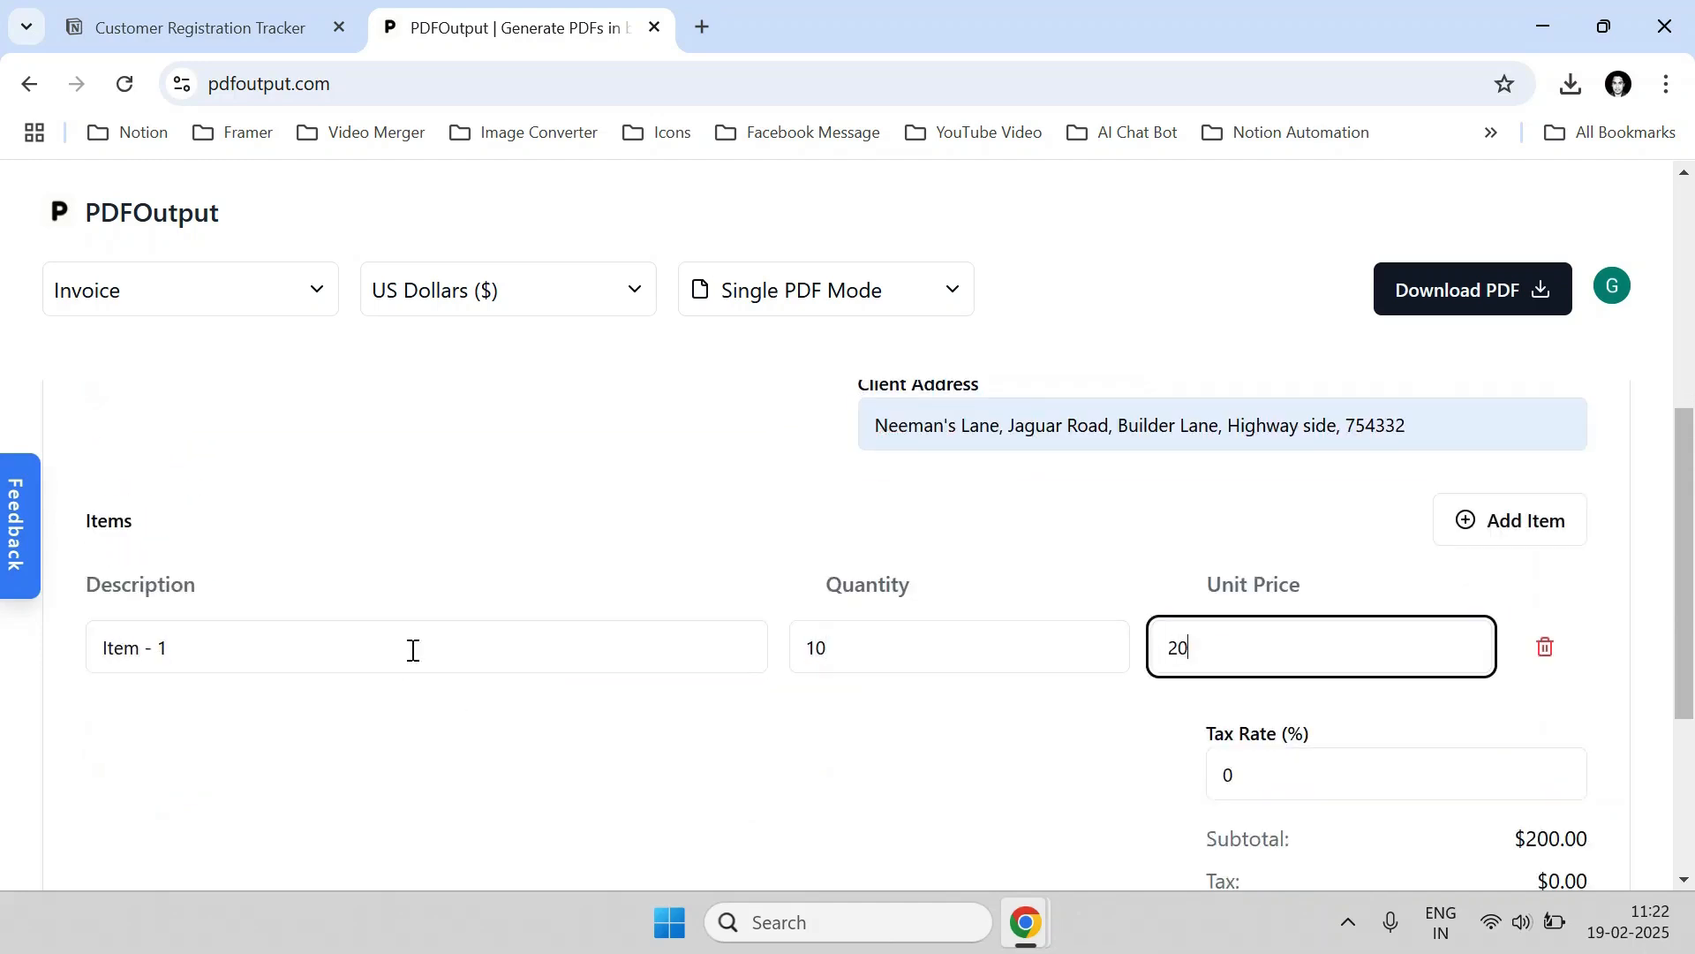
Add a second line item named Item - 2 with quantity 20 and unit price 30.
{"action": "left_click", "coordinate": [1545, 508]}
{"action": "left_click", "coordinate": [353, 731]}
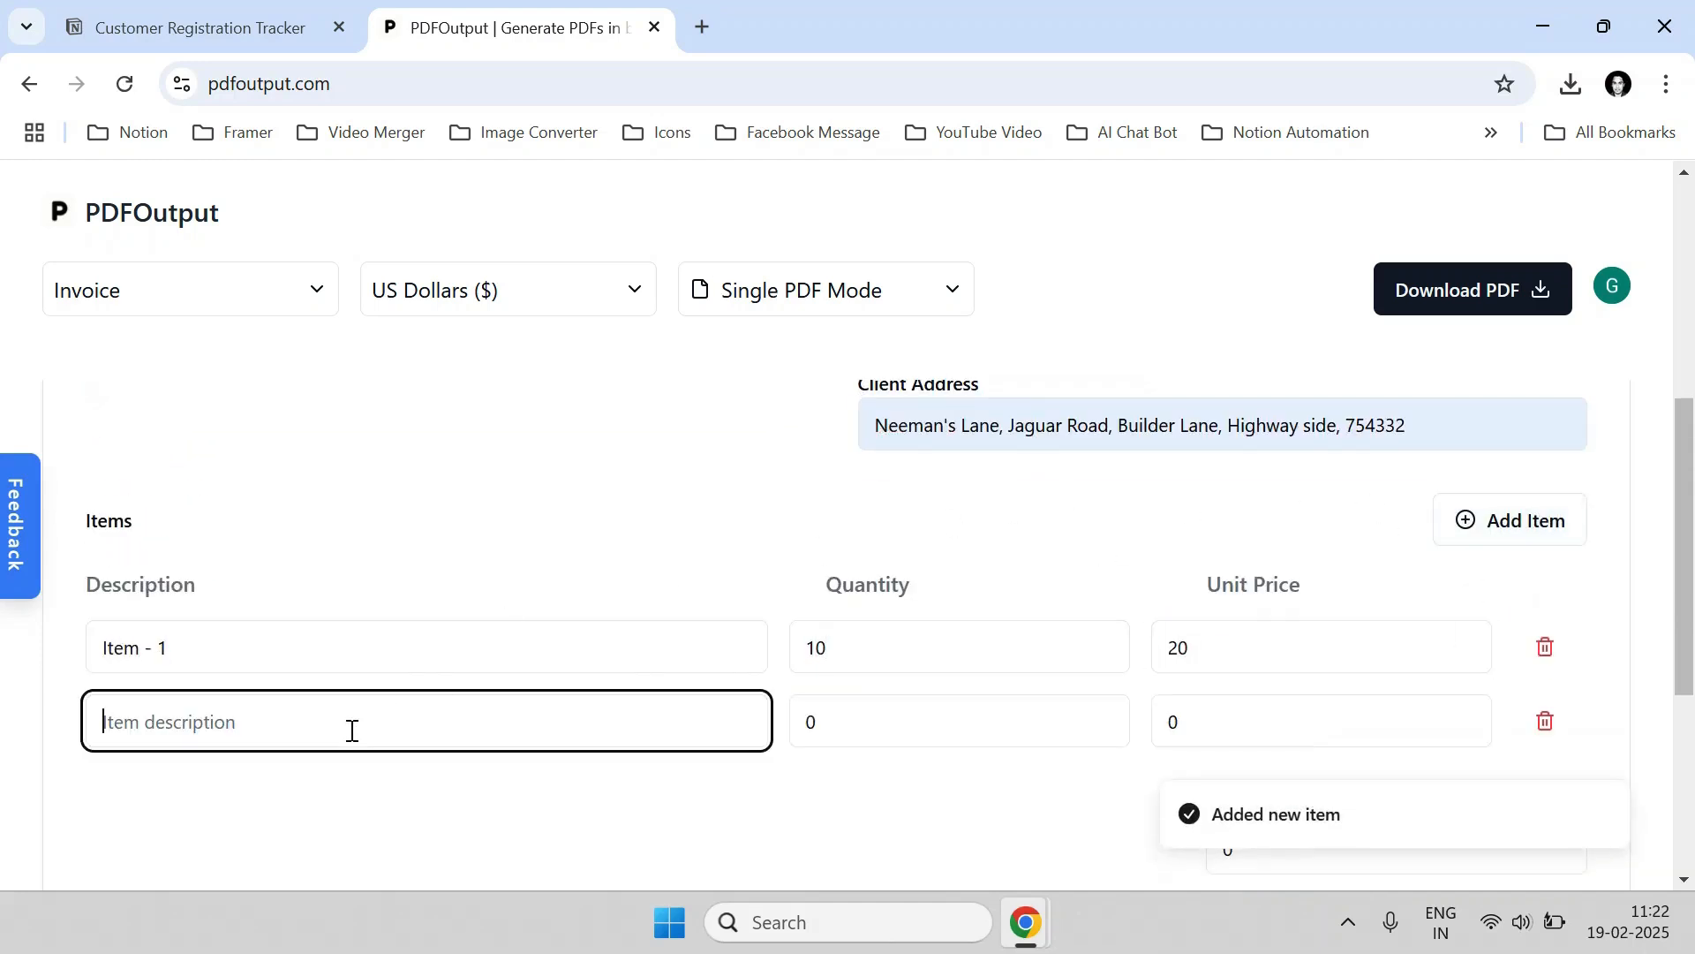
{"action": "type", "text": "Item - 2"}
{"action": "key", "text": "Tab"}
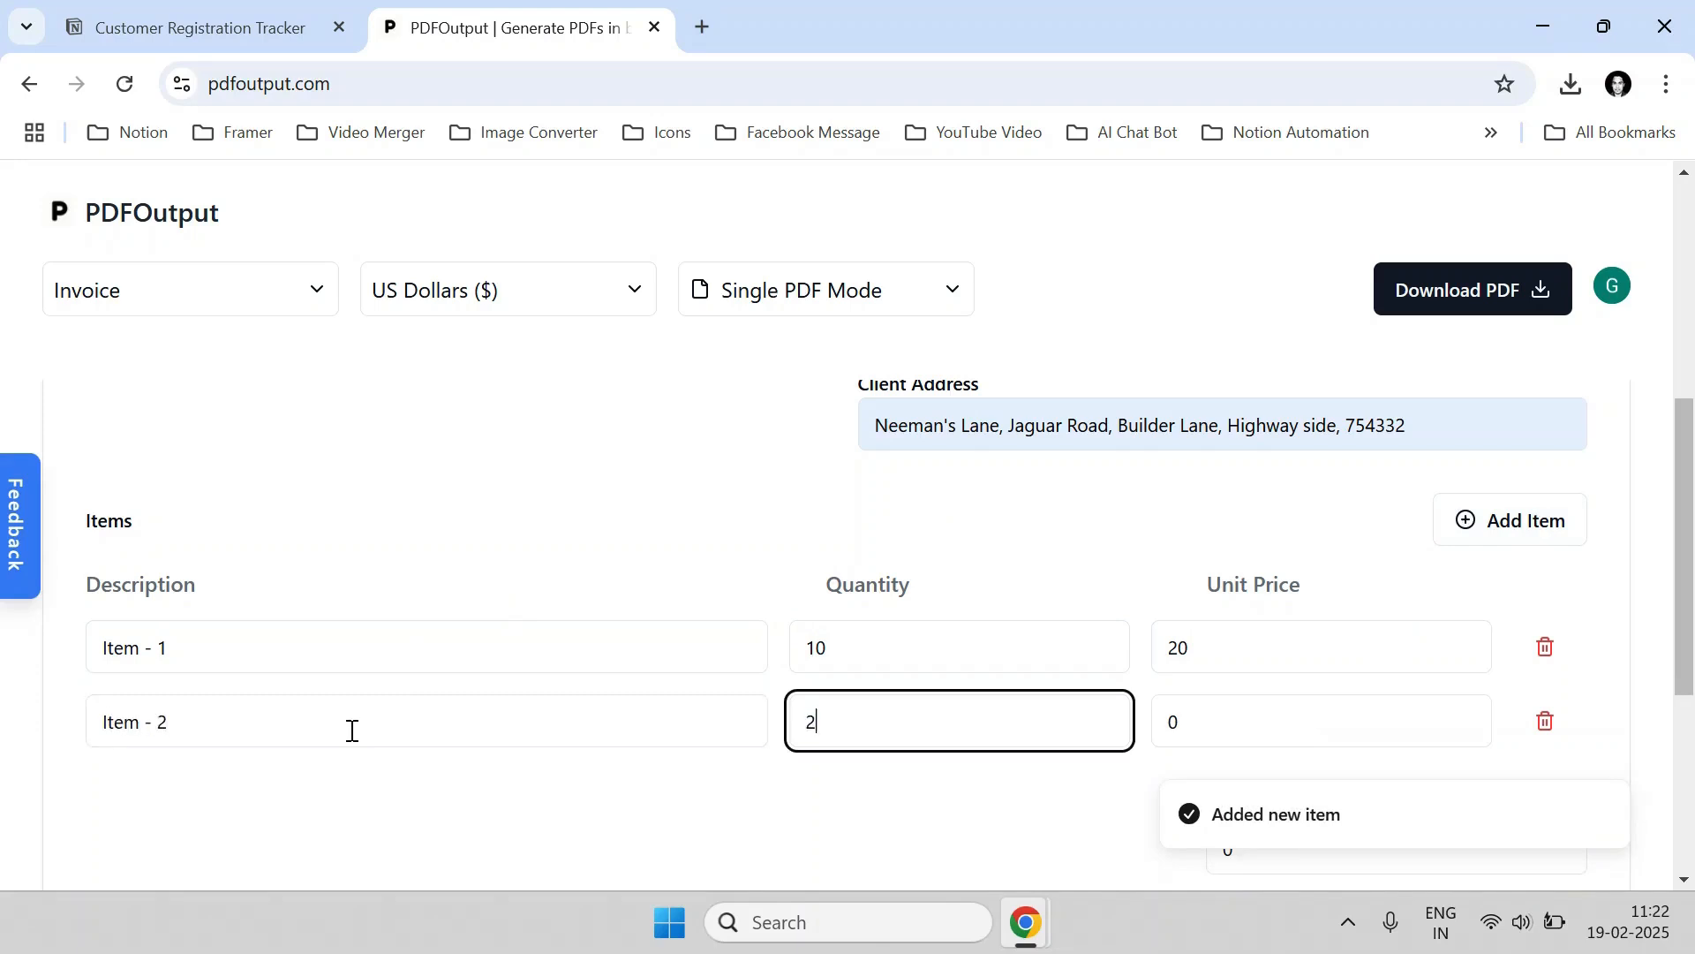
{"action": "type", "text": "20"}
{"action": "key", "text": "Tab"}
{"action": "type", "text": "3"}
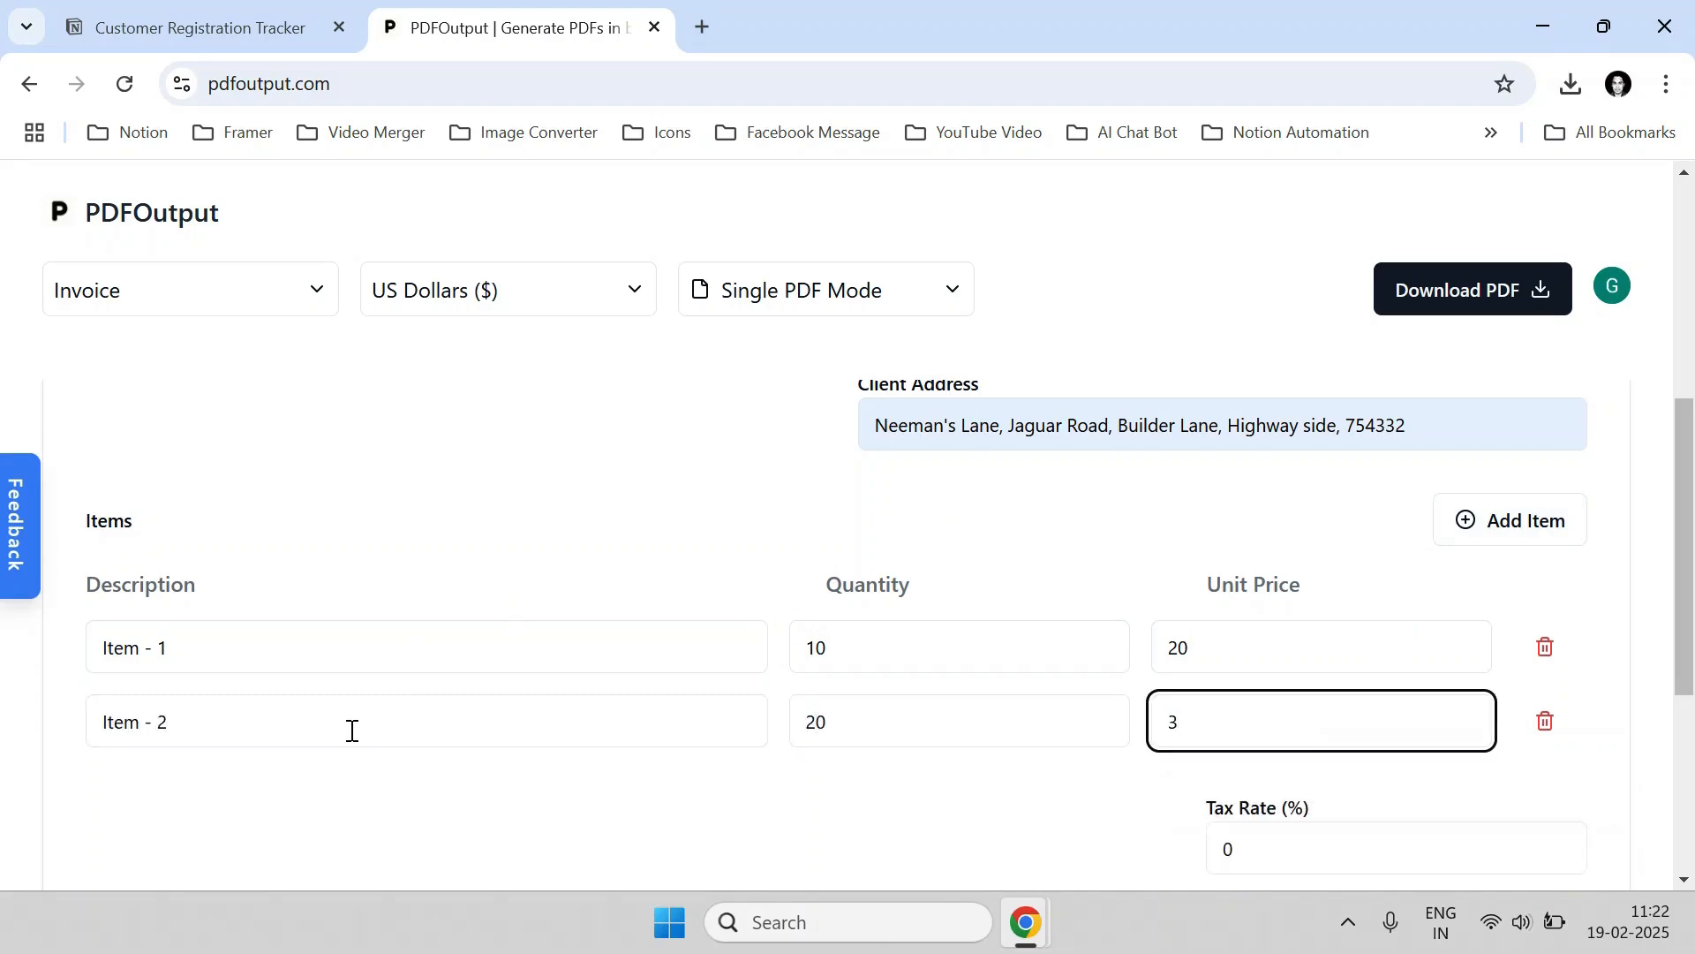
Set the invoice's tax rate to 4.5 percent.
{"action": "scroll", "coordinate": [883, 688], "scroll_direction": "down", "scroll_amount": 1}
{"action": "left_click", "coordinate": [1247, 700]}
{"action": "key", "text": "BackSpace"}
{"action": "type", "text": "4.5"}
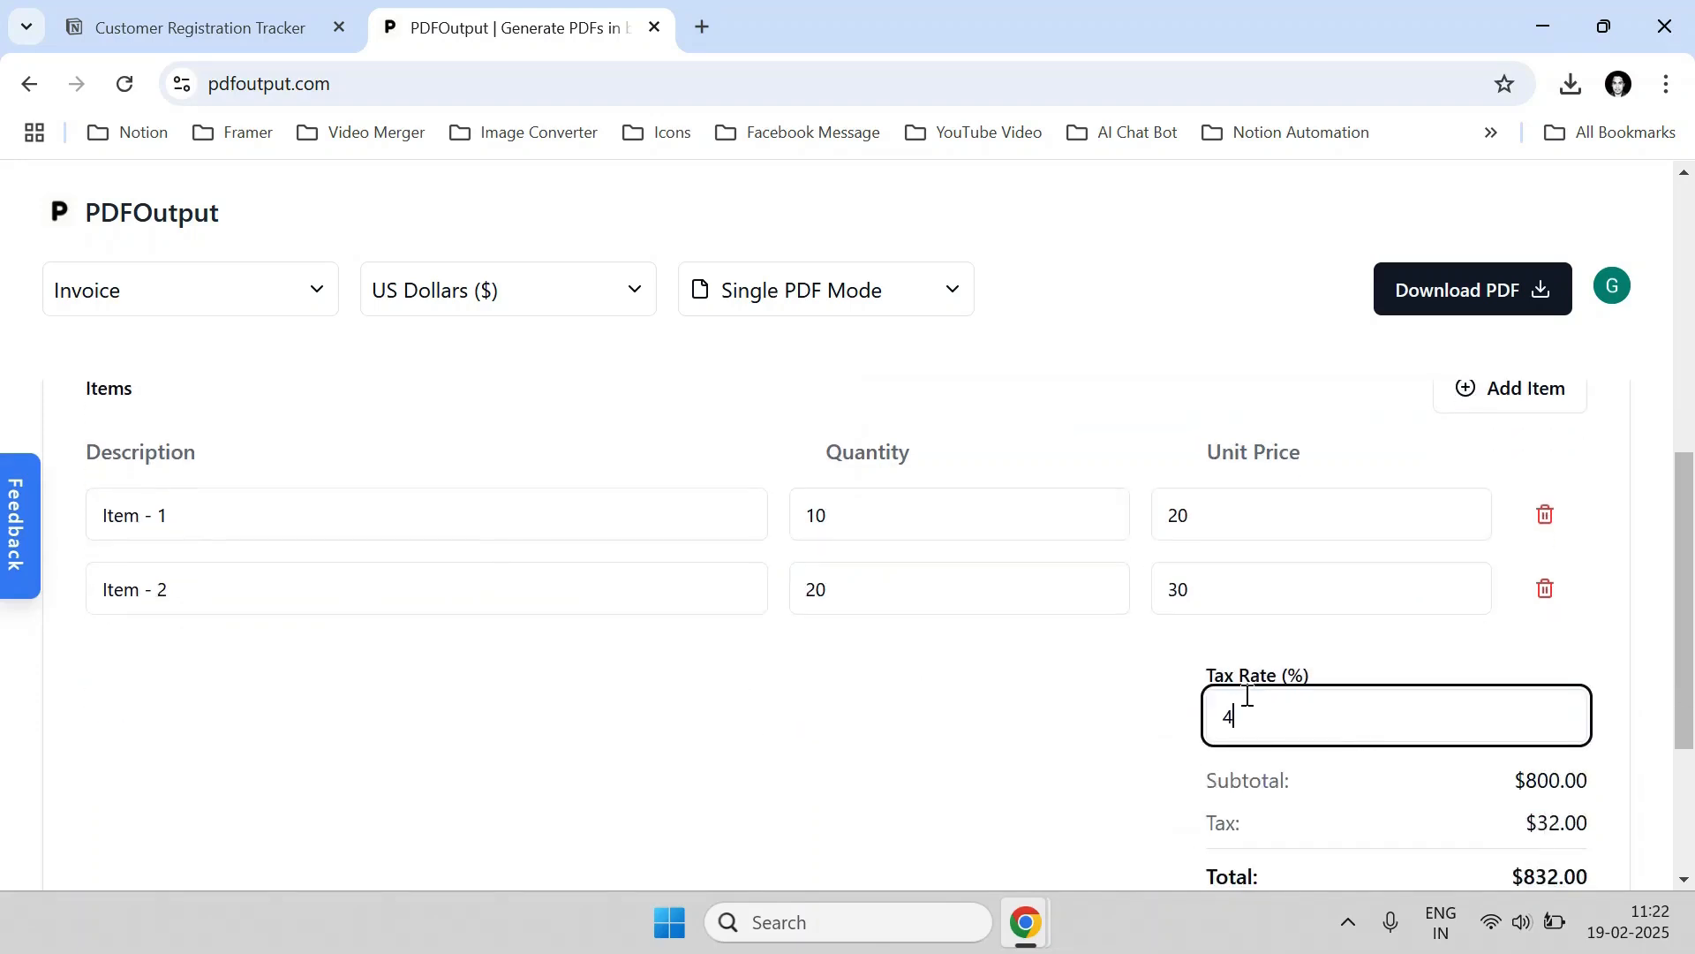
{"action": "left_click", "coordinate": [763, 667]}
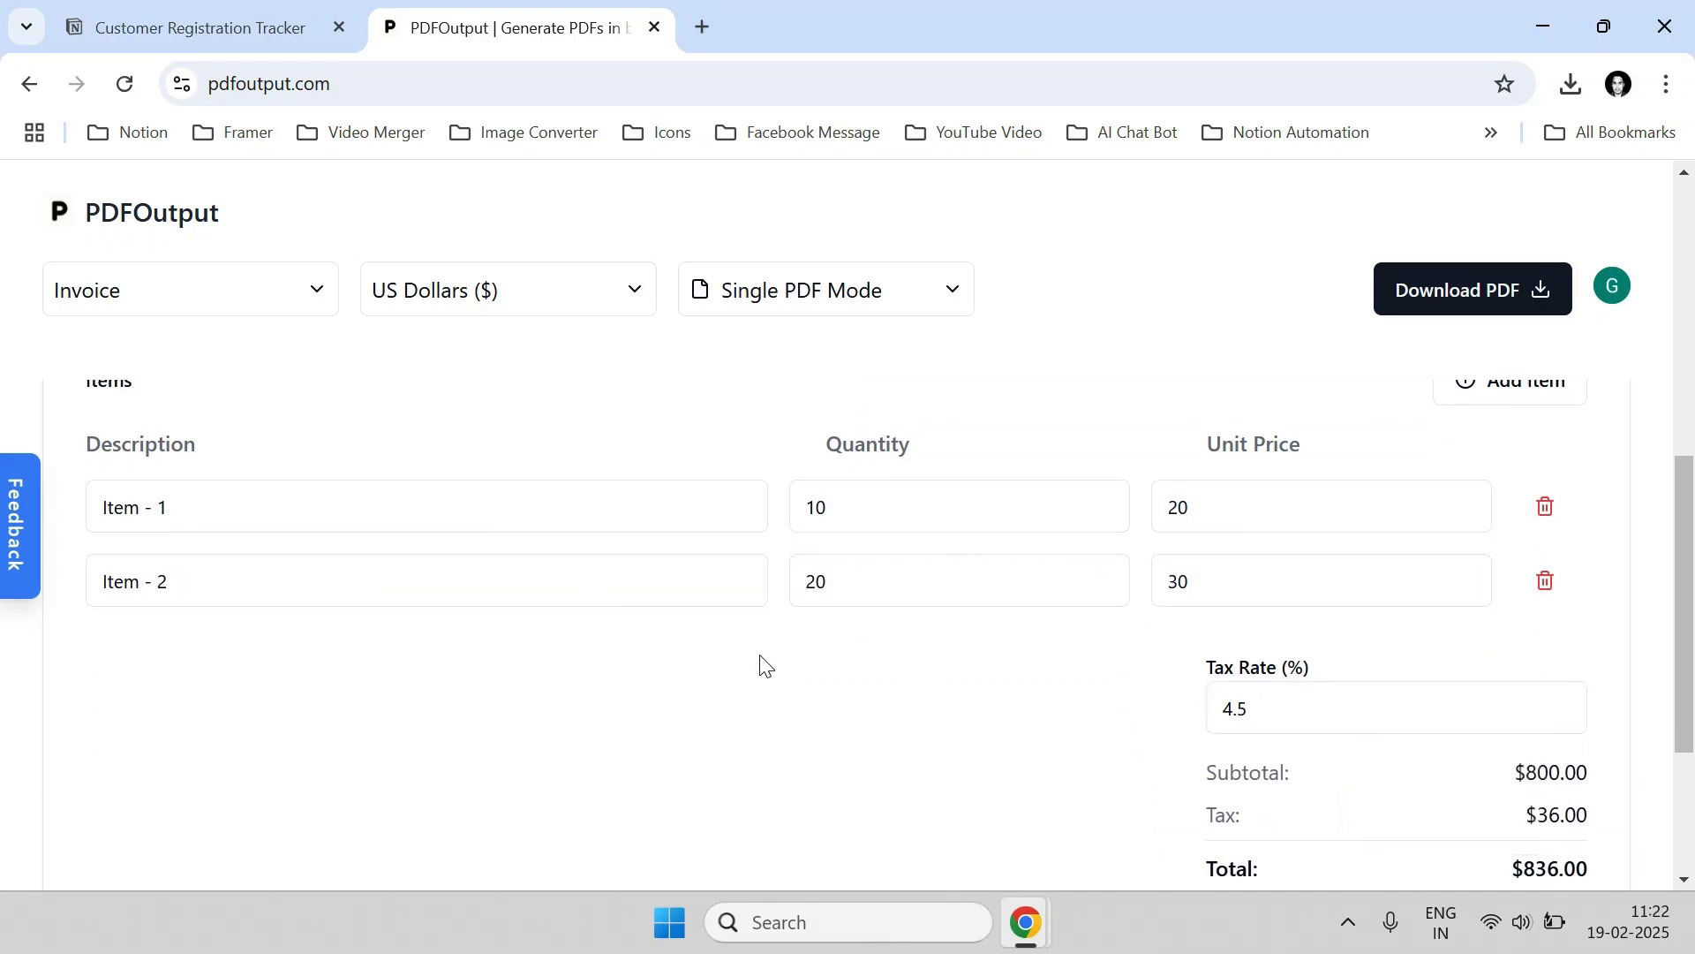
Add the invoice note "Pay within 30 days from due date".
{"action": "scroll", "coordinate": [724, 689], "scroll_direction": "down", "scroll_amount": 3}
{"action": "left_click", "coordinate": [691, 715]}
{"action": "type", "text": "Pay within 30 days from due d"}
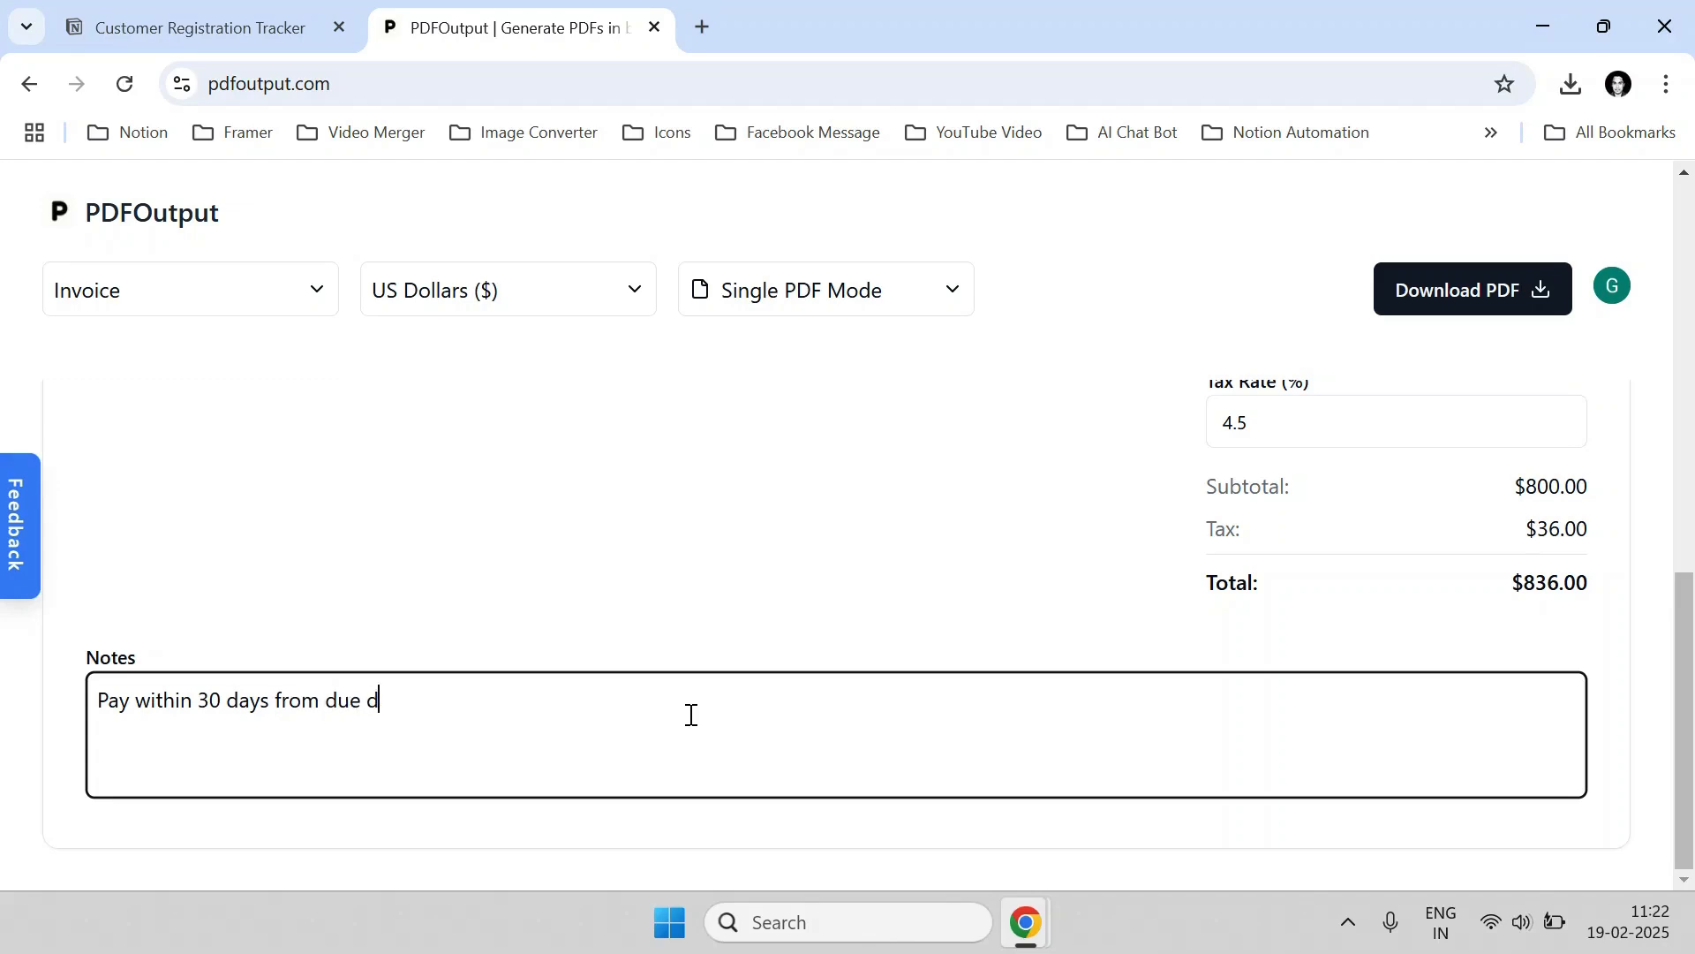
{"action": "left_click", "coordinate": [800, 597]}
Download the completed invoice as a PDF and open invoice-INV-001.pdf to review its details, line items, totals and notes.
{"action": "scroll", "coordinate": [786, 587], "scroll_direction": "up", "scroll_amount": 10}
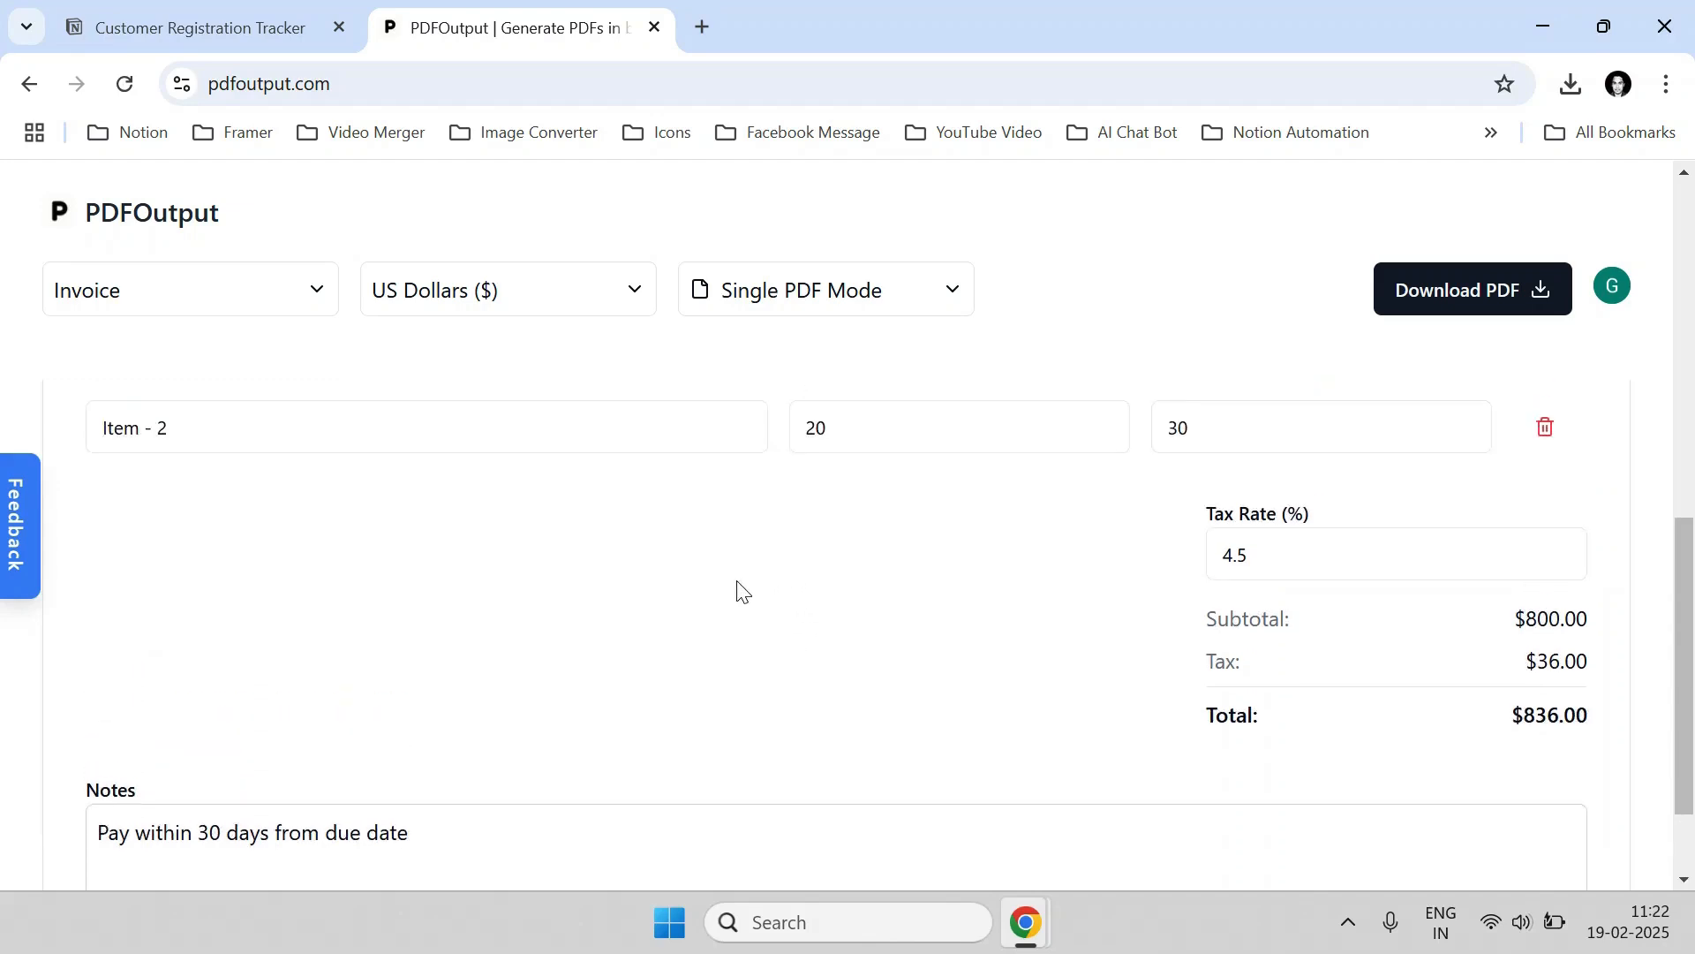
{"action": "scroll", "coordinate": [753, 586], "scroll_direction": "down", "scroll_amount": 10}
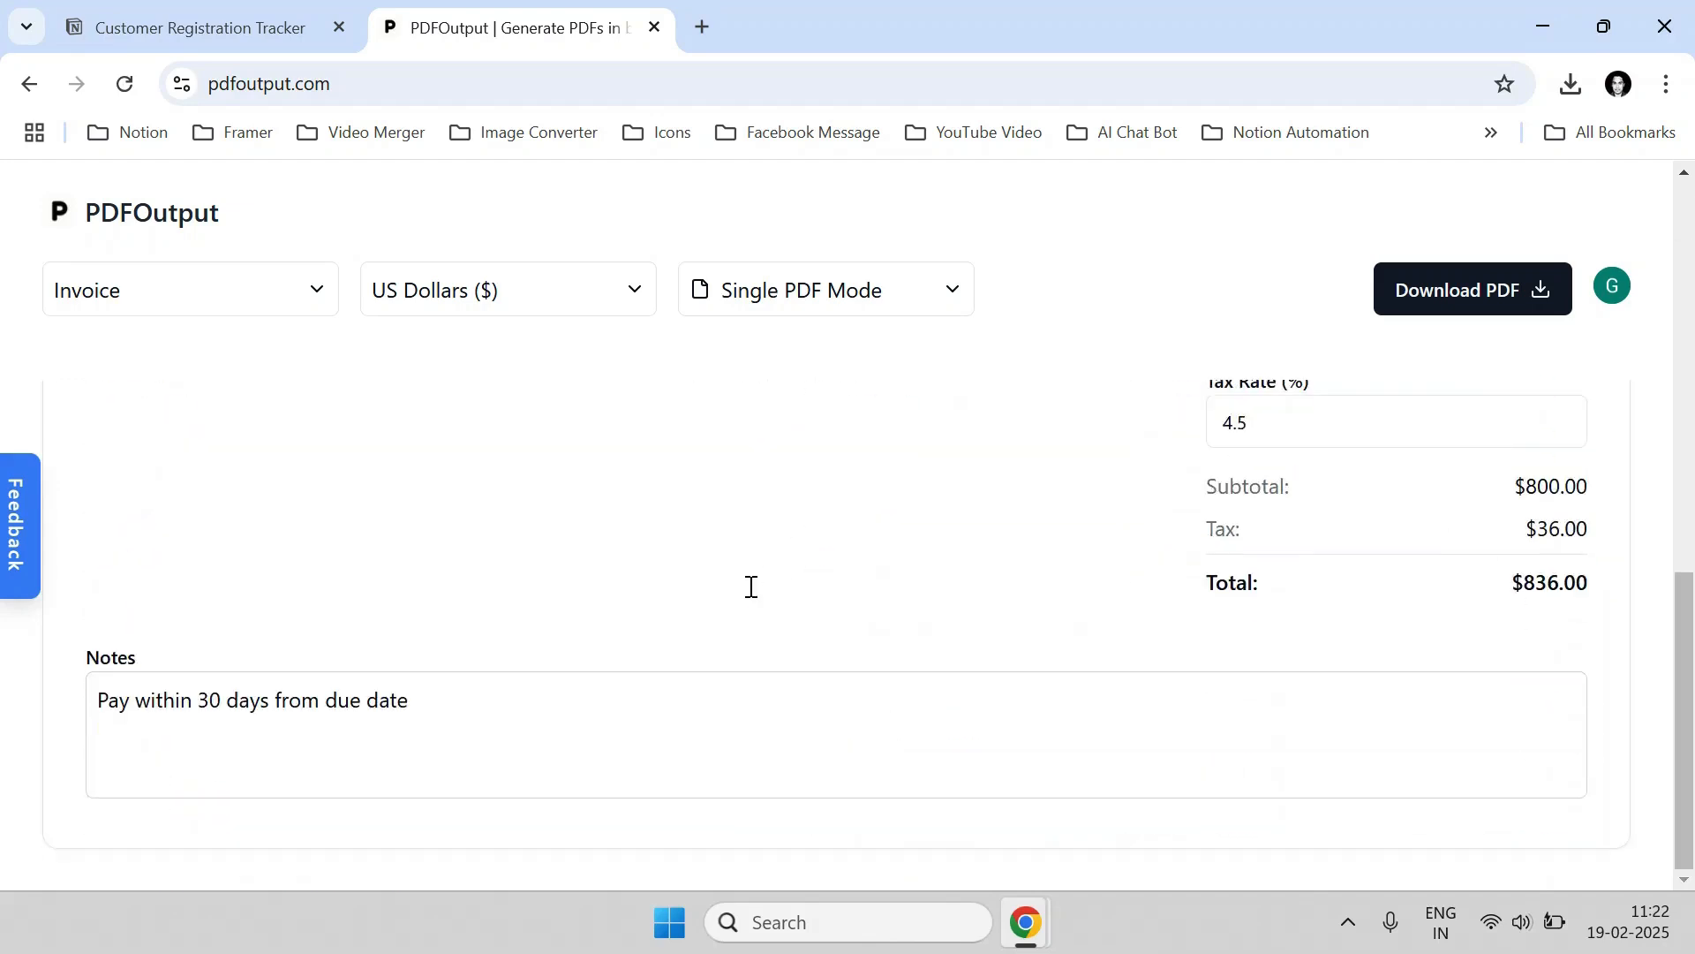
{"action": "scroll", "coordinate": [788, 629], "scroll_direction": "up", "scroll_amount": 10}
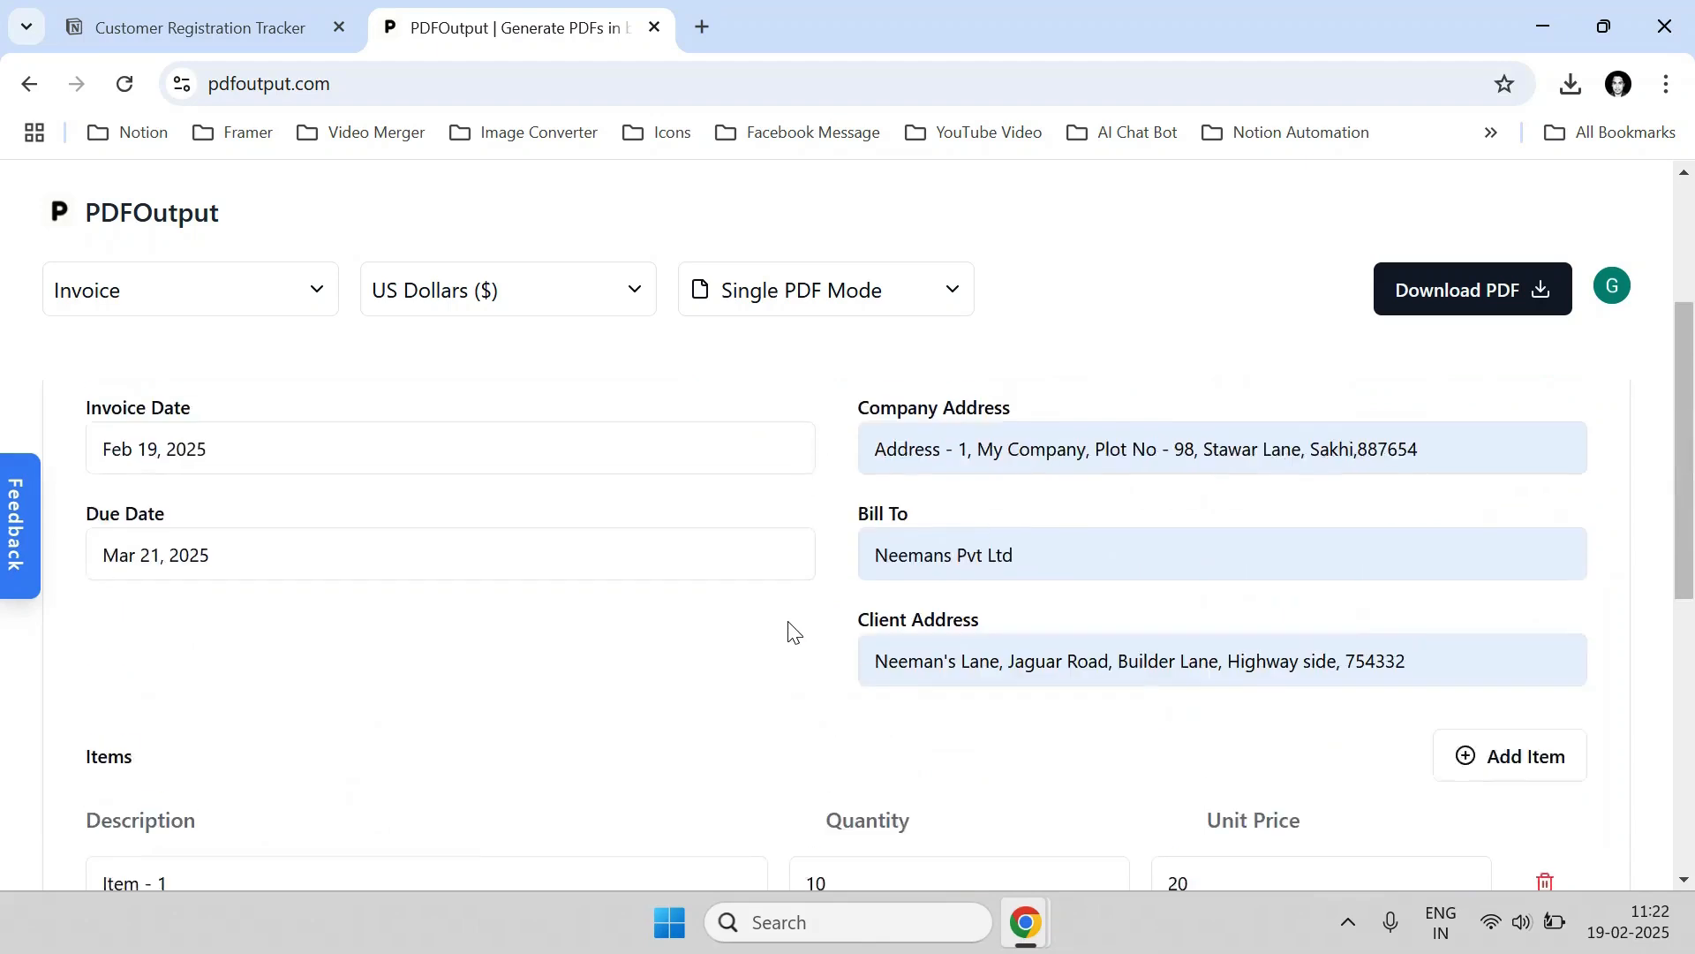
{"action": "left_click", "coordinate": [1481, 305]}
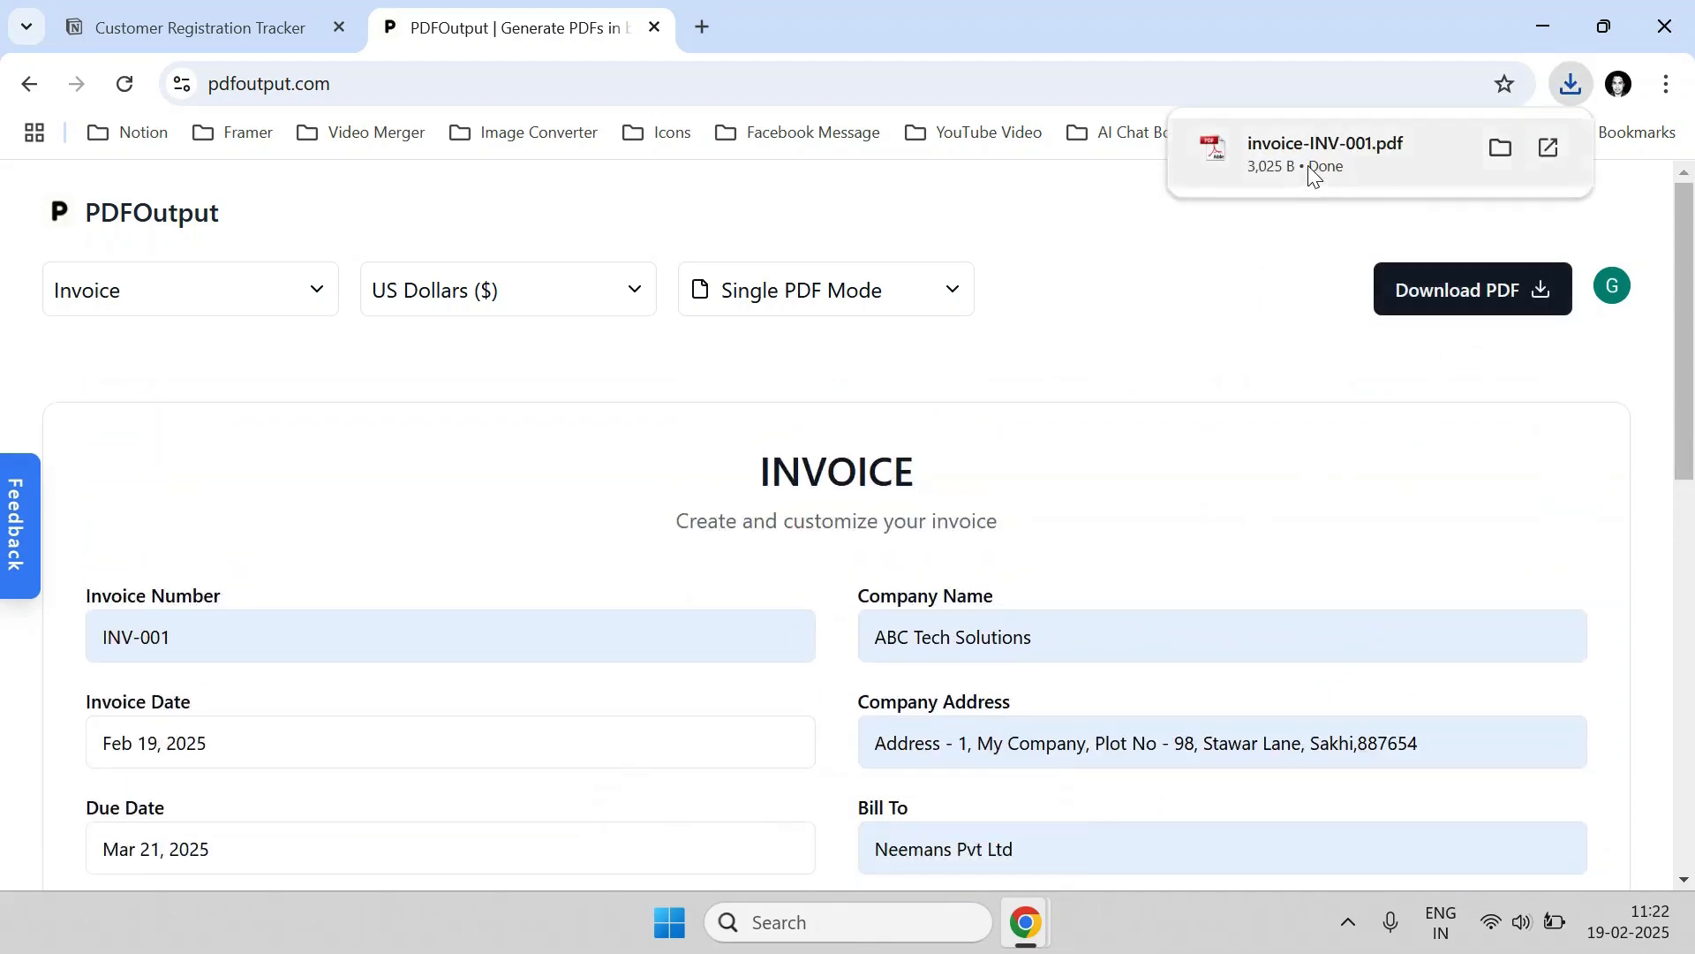
{"action": "left_click", "coordinate": [1305, 167]}
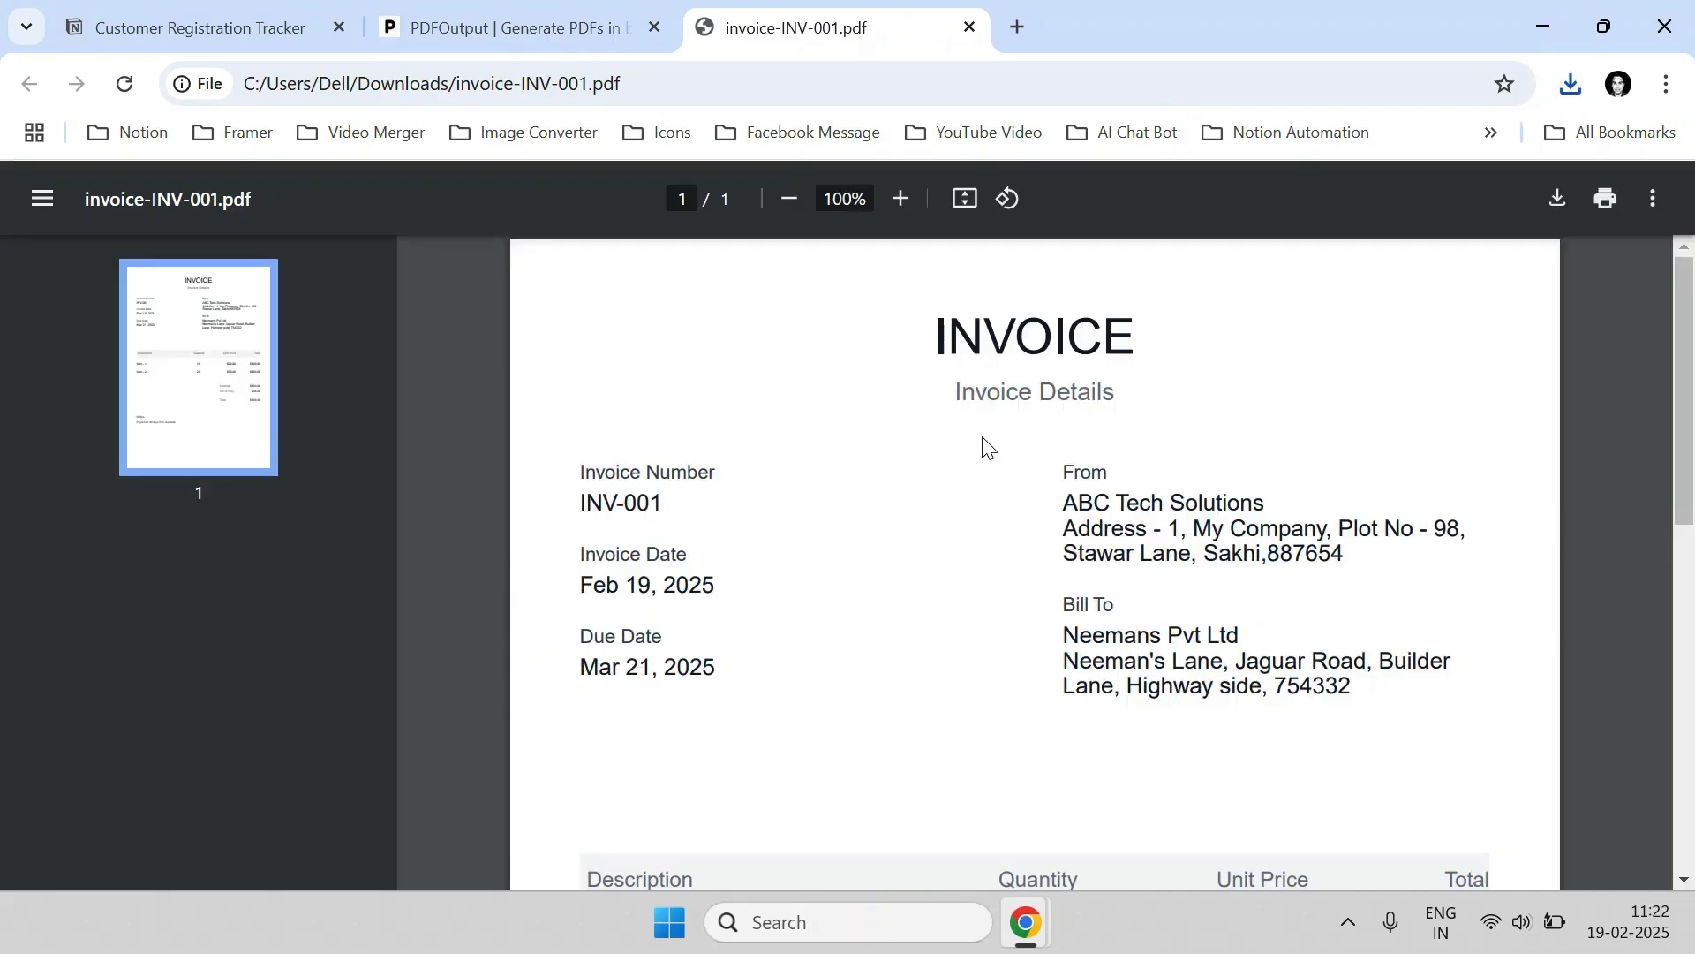
{"action": "scroll", "coordinate": [931, 473], "scroll_direction": "down", "scroll_amount": 7}
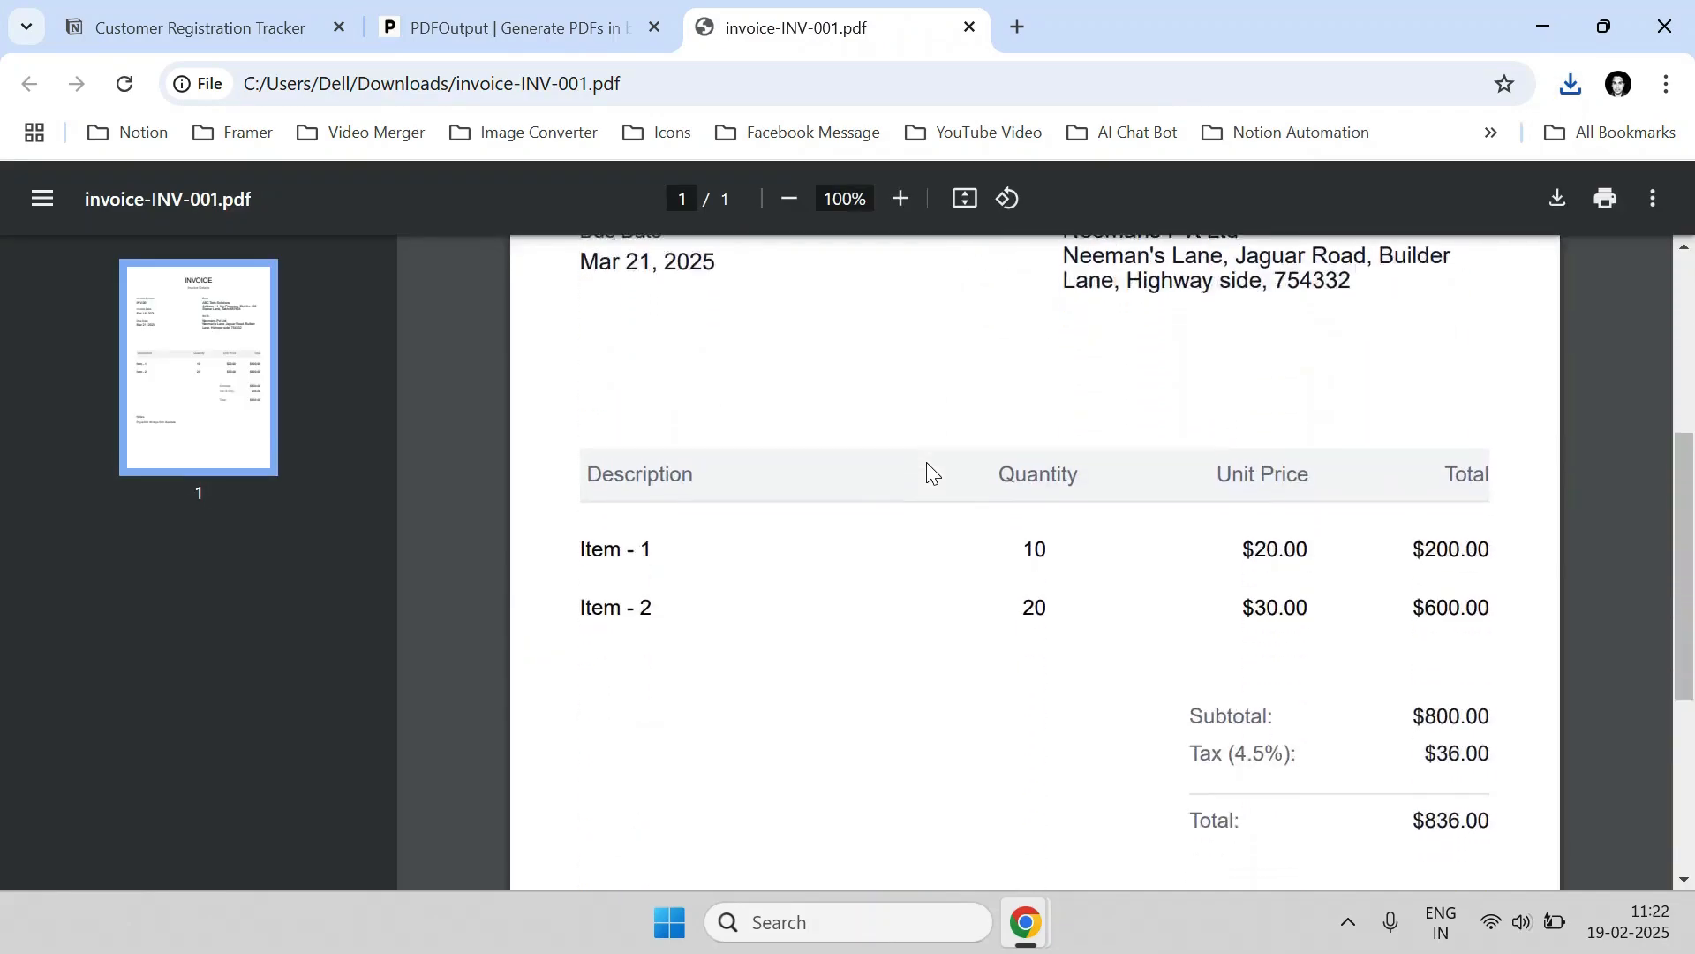
{"action": "scroll", "coordinate": [933, 473], "scroll_direction": "down", "scroll_amount": 2}
{"action": "scroll", "coordinate": [896, 443], "scroll_direction": "up", "scroll_amount": 3}
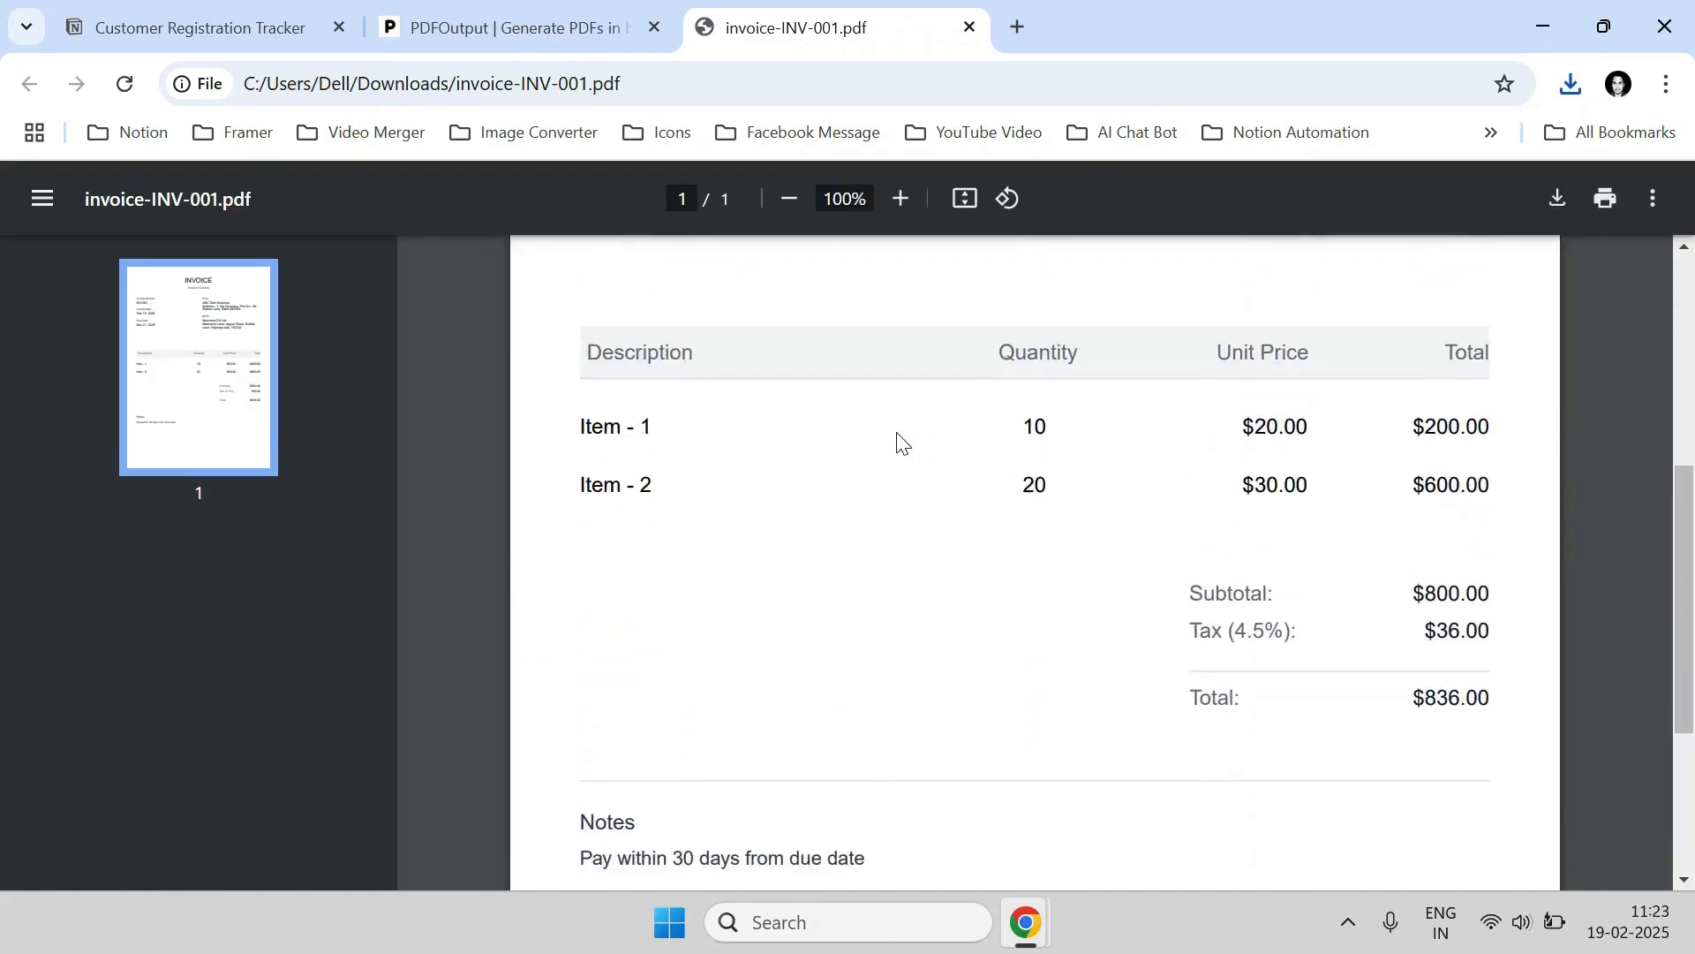
Return to the PDFOutput invoice form, change the currency to Euro (€) and highlight the invoice total.
{"action": "left_click", "coordinate": [521, 27]}
{"action": "scroll", "coordinate": [1025, 503], "scroll_direction": "down", "scroll_amount": 10}
{"action": "scroll", "coordinate": [966, 465], "scroll_direction": "up", "scroll_amount": 2}
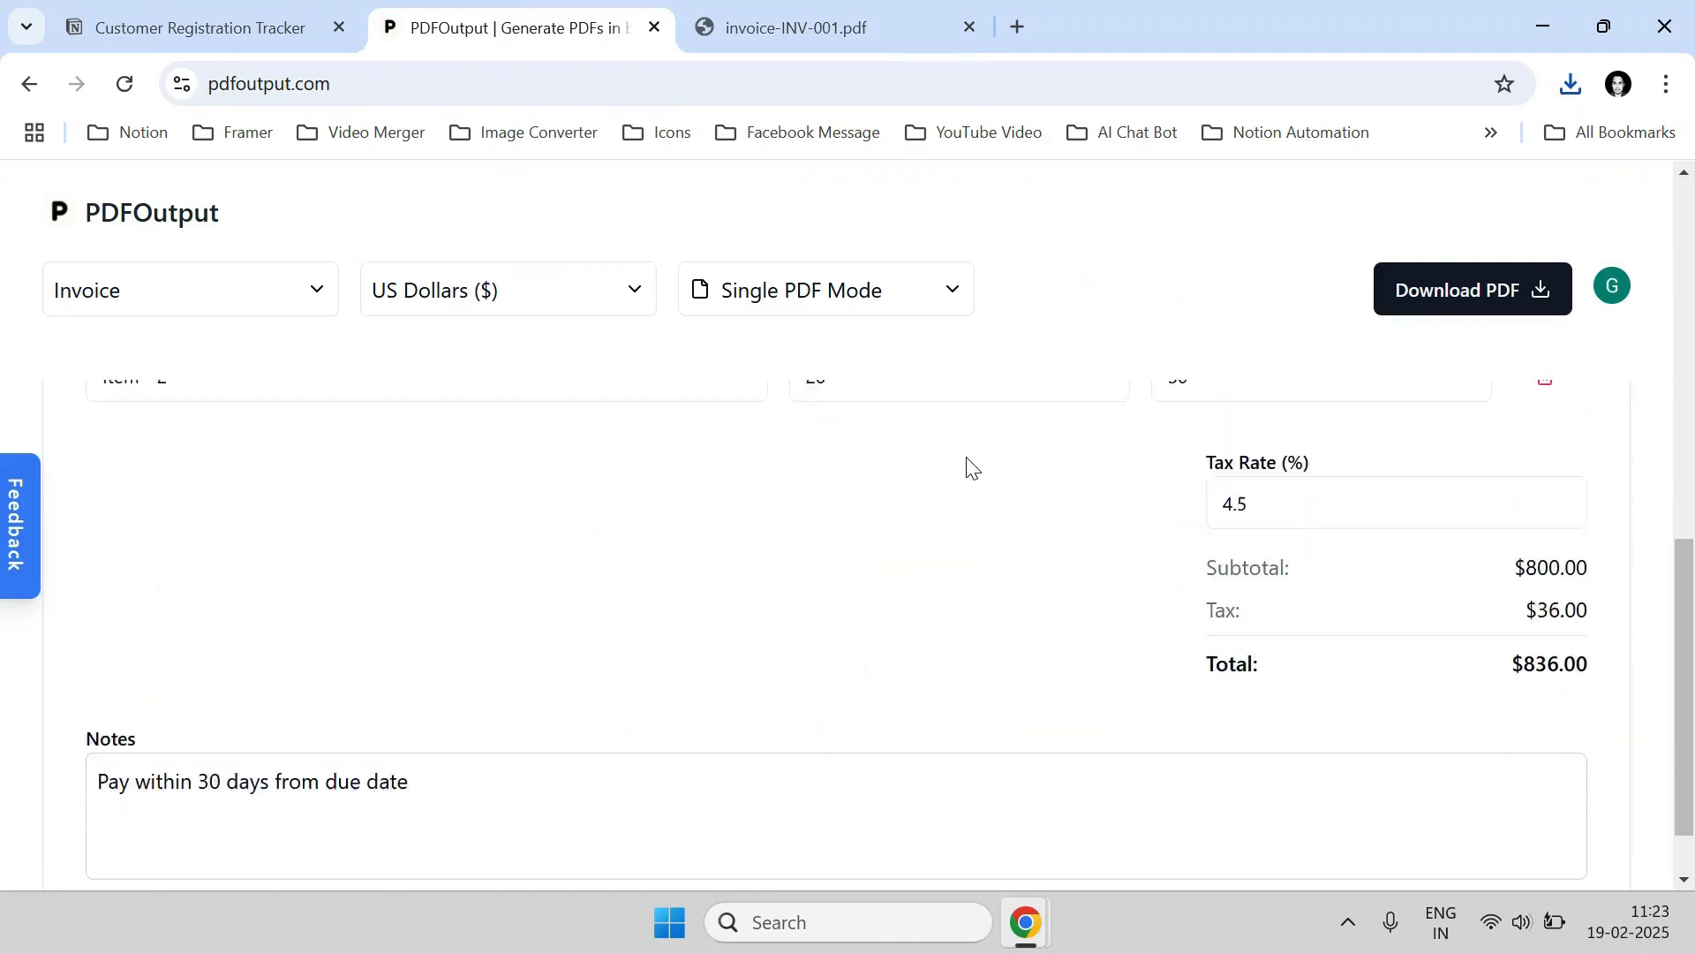
{"action": "left_click", "coordinate": [556, 288]}
{"action": "type", "text": "euro"}
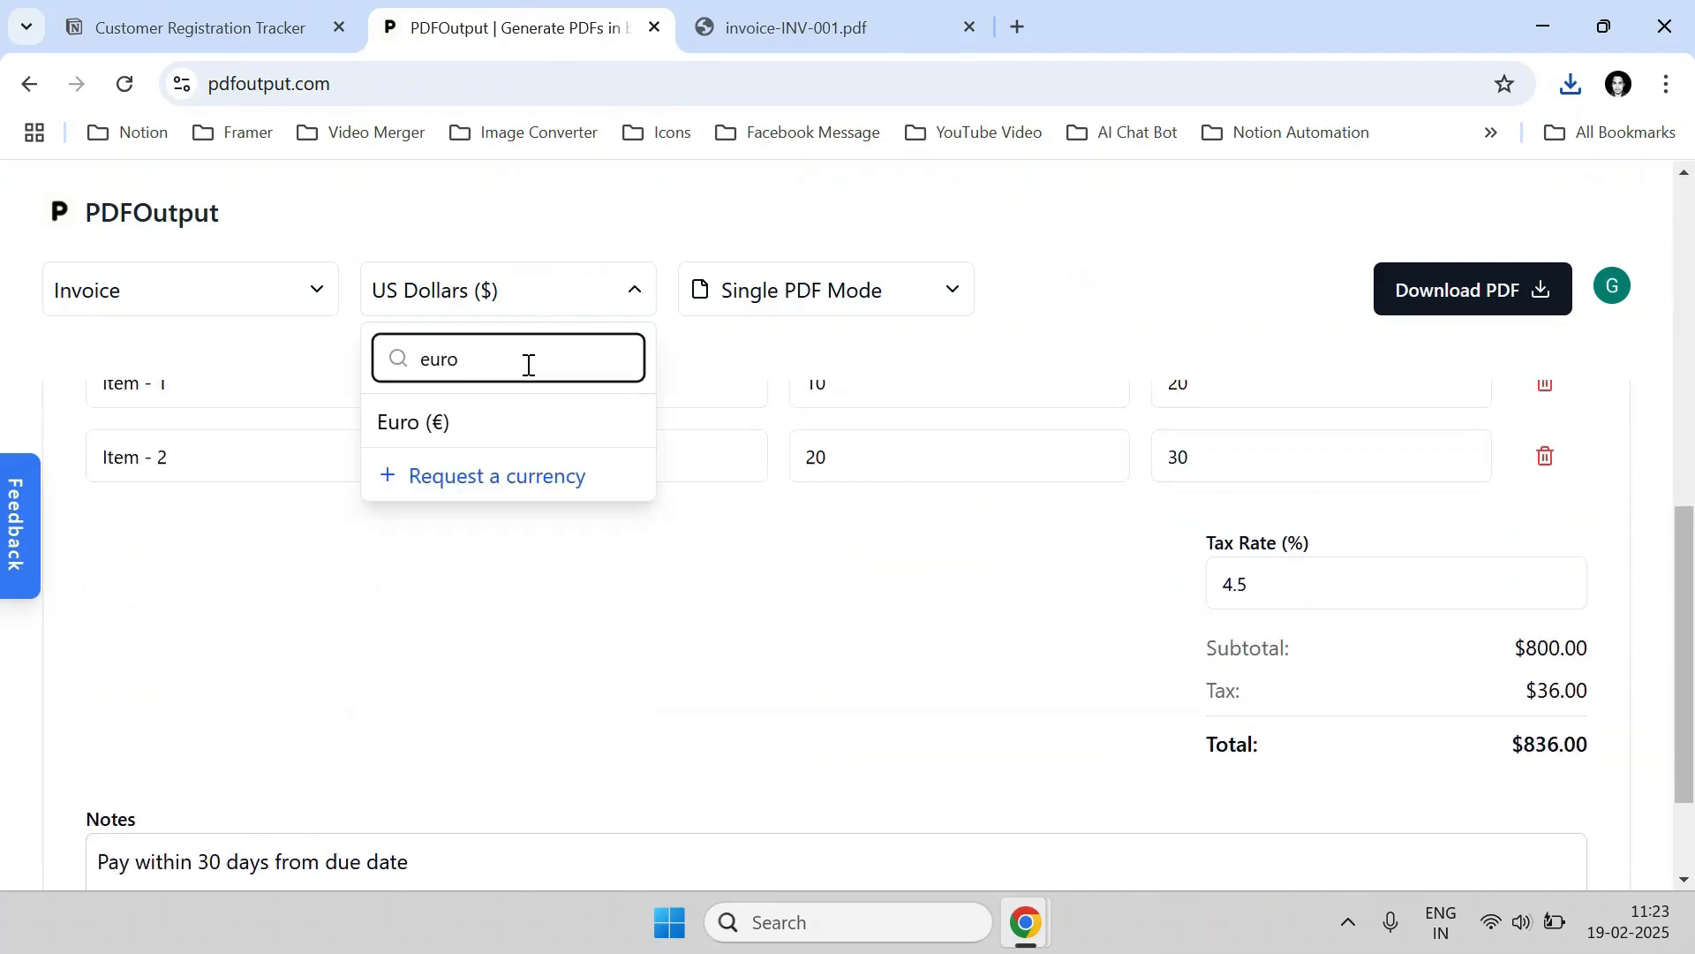
{"action": "left_click", "coordinate": [518, 415]}
{"action": "scroll", "coordinate": [1177, 644], "scroll_direction": "down", "scroll_amount": 2}
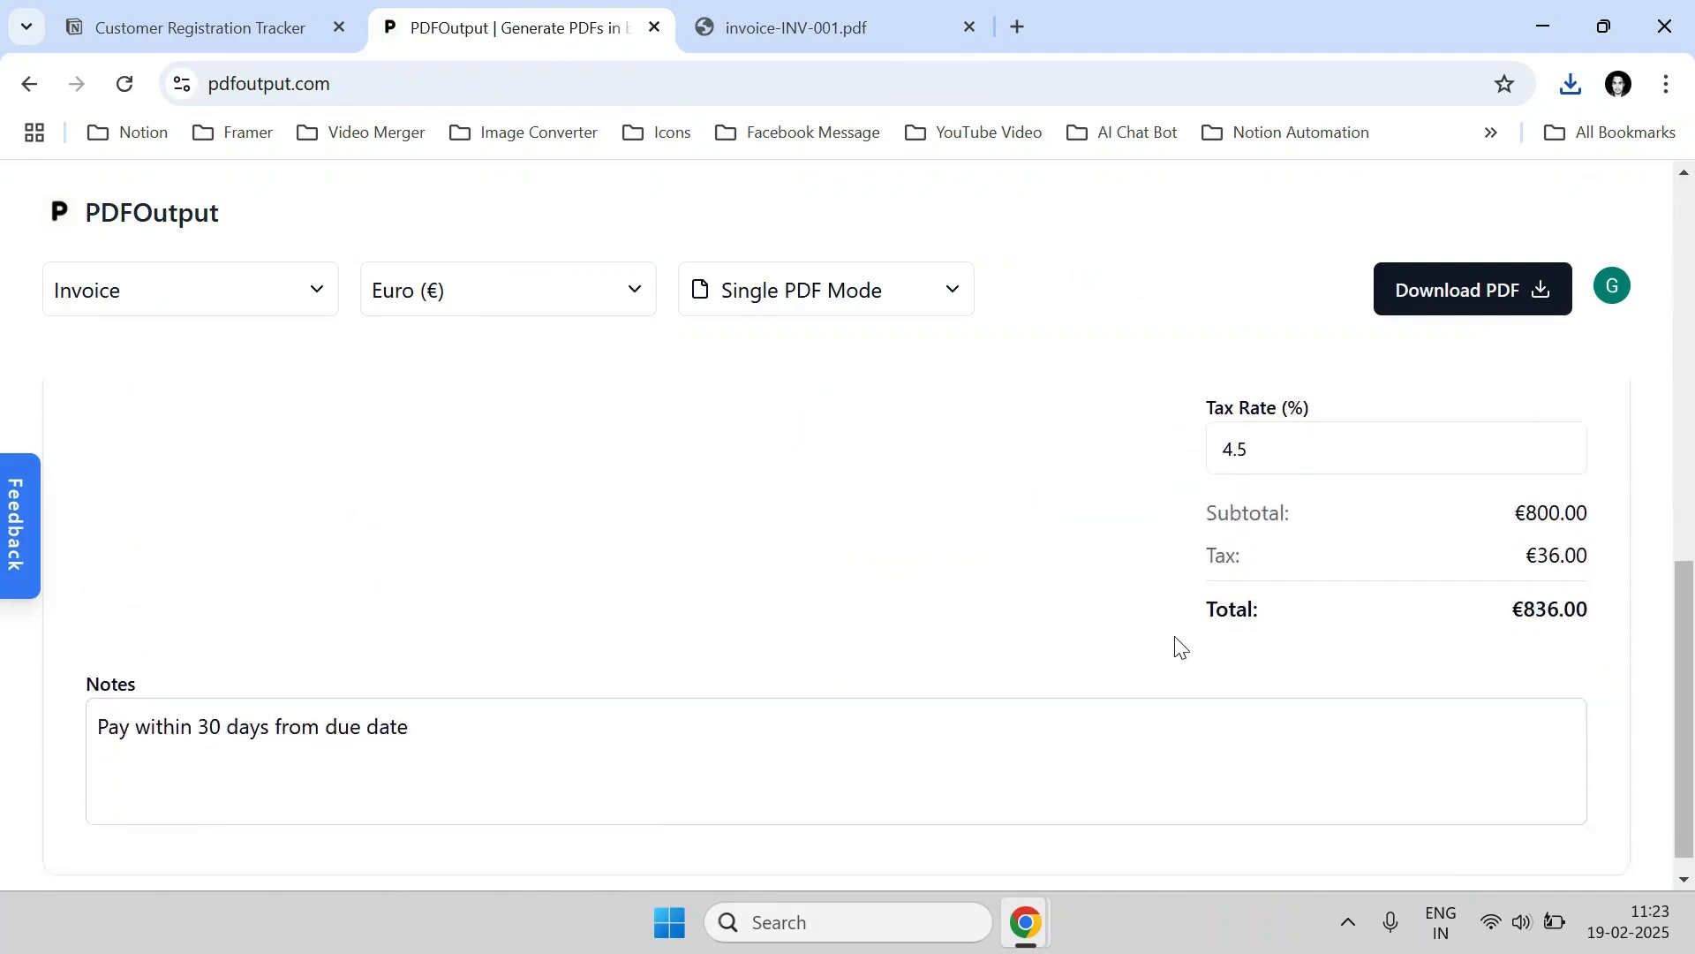
{"action": "left_click_drag", "start_coordinate": [1516, 589], "coordinate": [1603, 580]}
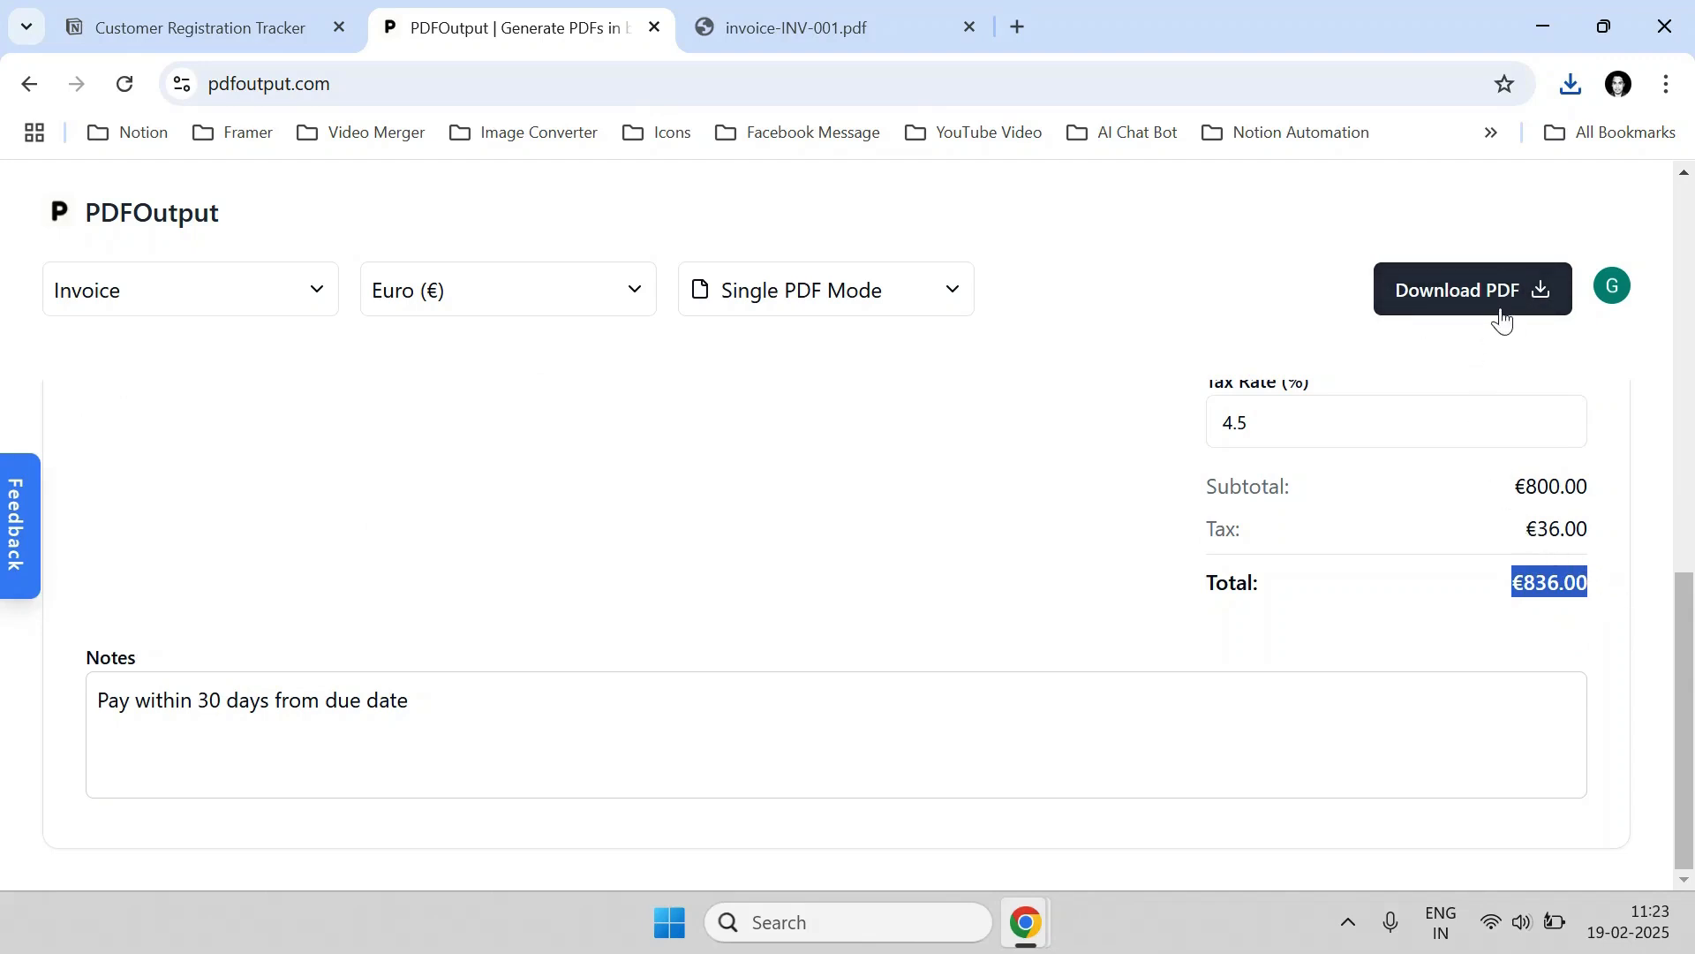
{"action": "left_click", "coordinate": [1519, 628]}
{"action": "left_click_drag", "start_coordinate": [1512, 596], "coordinate": [1608, 586]}
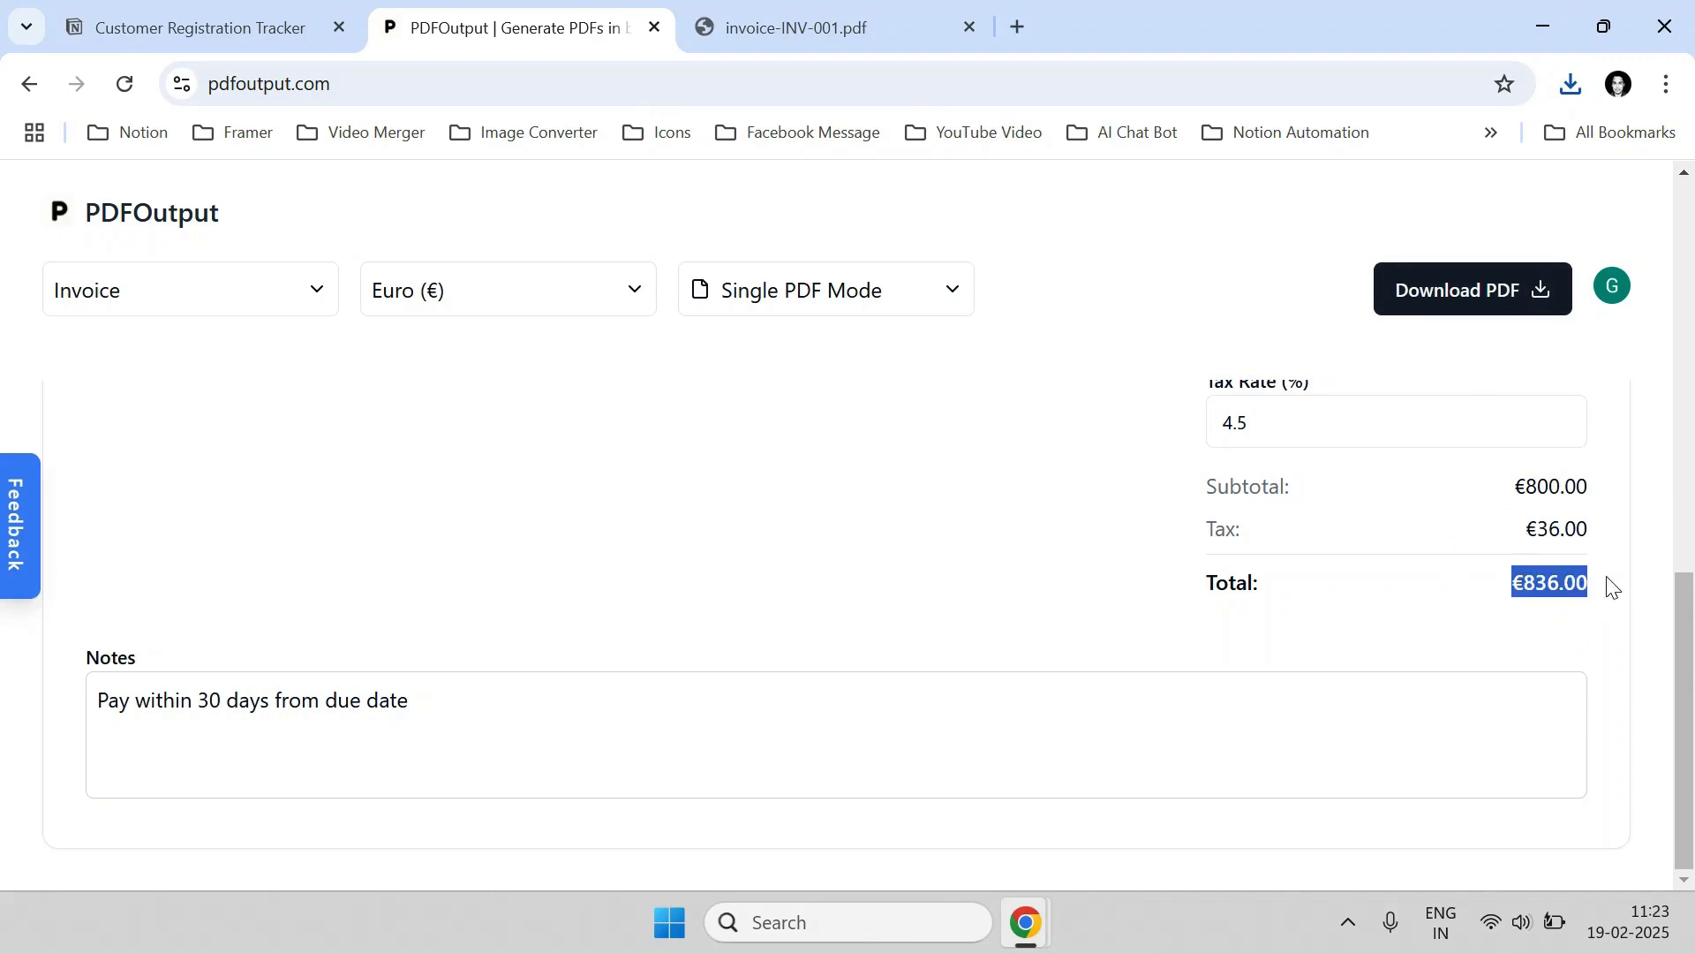
Switch the invoice from Single PDF Mode to Bulk Export Mode.
{"action": "scroll", "coordinate": [984, 568], "scroll_direction": "up", "scroll_amount": 10}
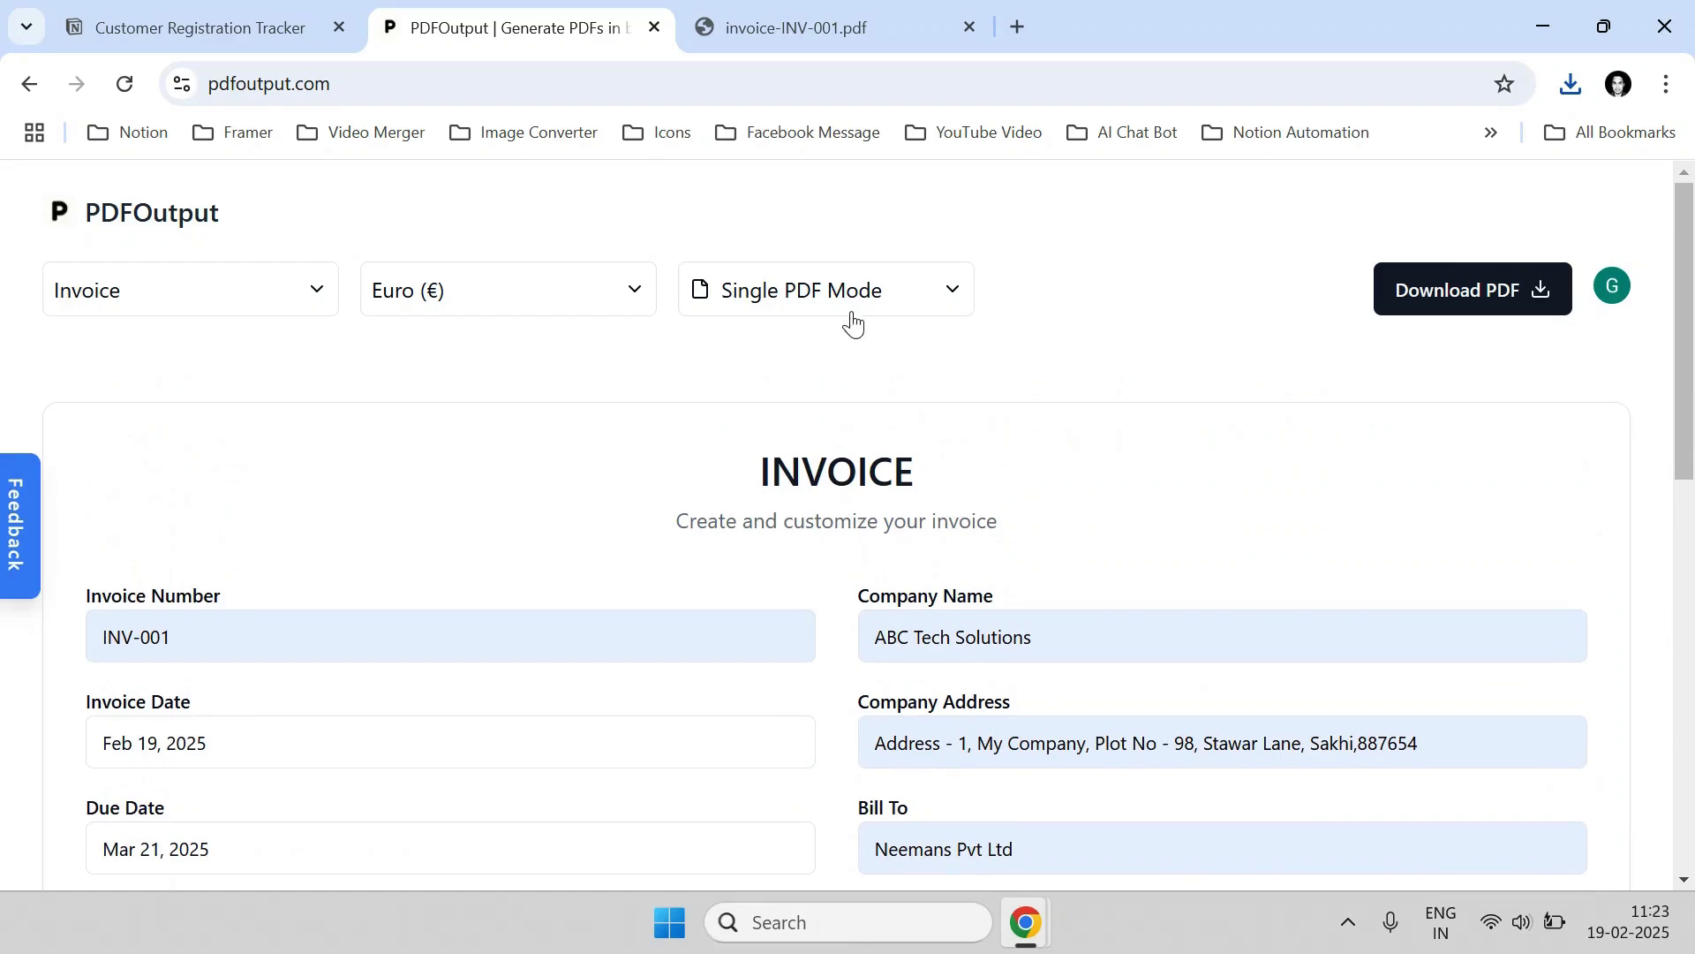
{"action": "scroll", "coordinate": [808, 512], "scroll_direction": "down", "scroll_amount": 10}
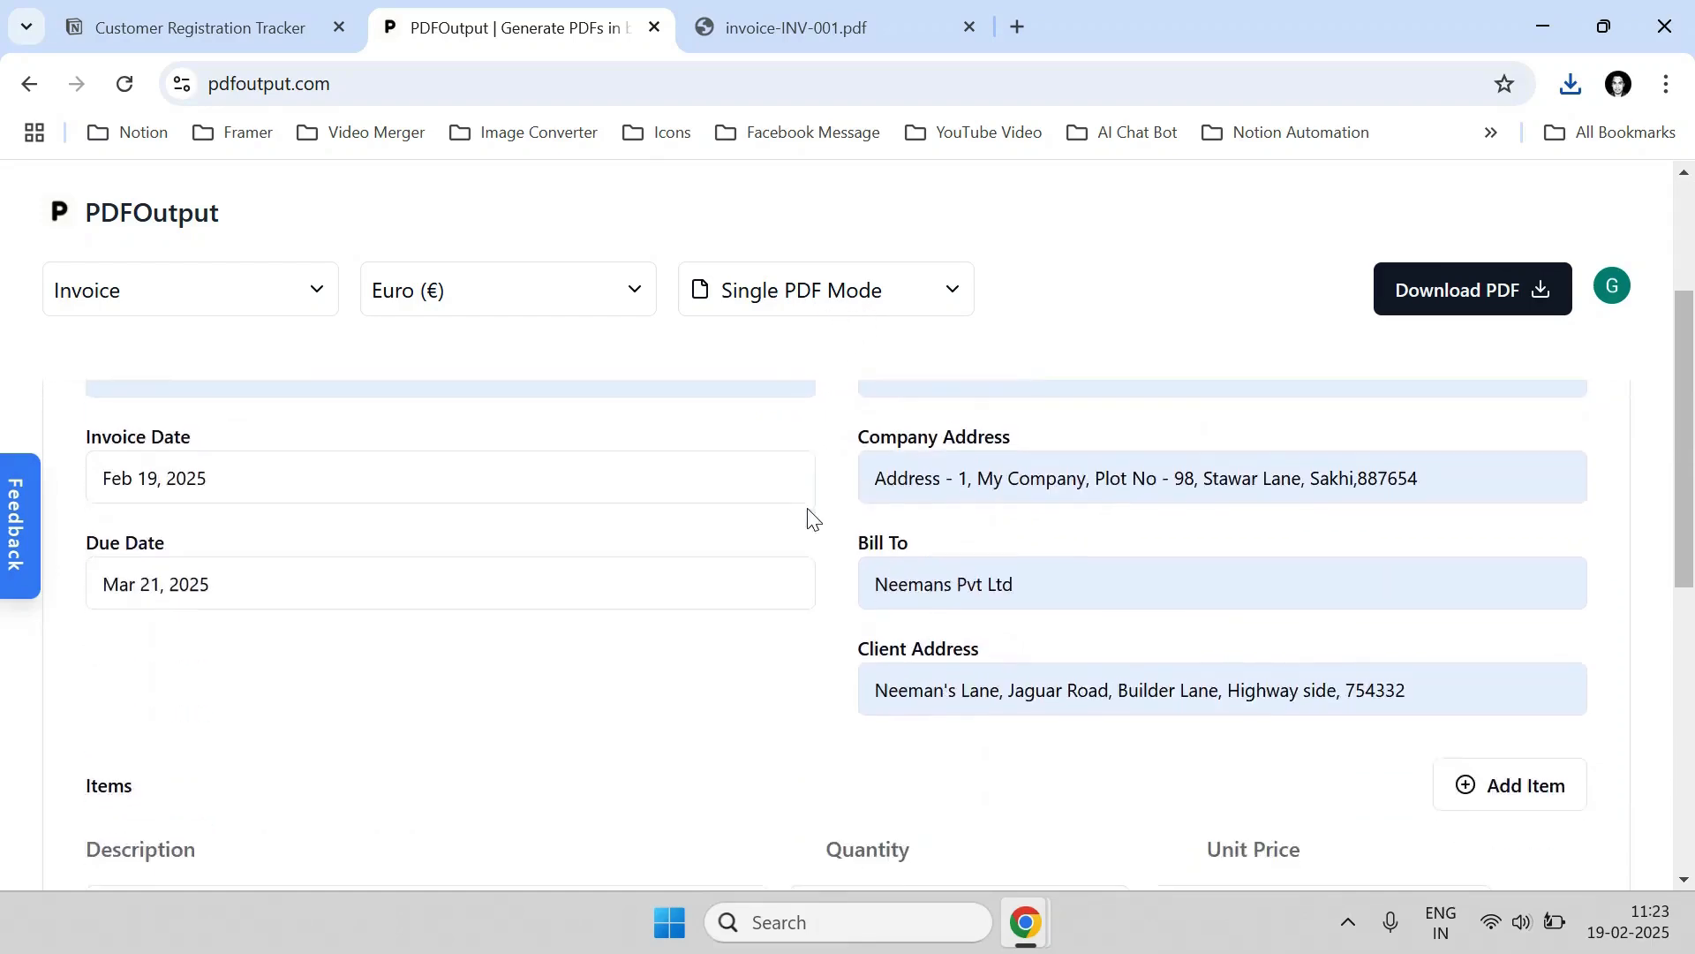
{"action": "scroll", "coordinate": [795, 516], "scroll_direction": "up", "scroll_amount": 9}
{"action": "scroll", "coordinate": [776, 512], "scroll_direction": "up", "scroll_amount": 1}
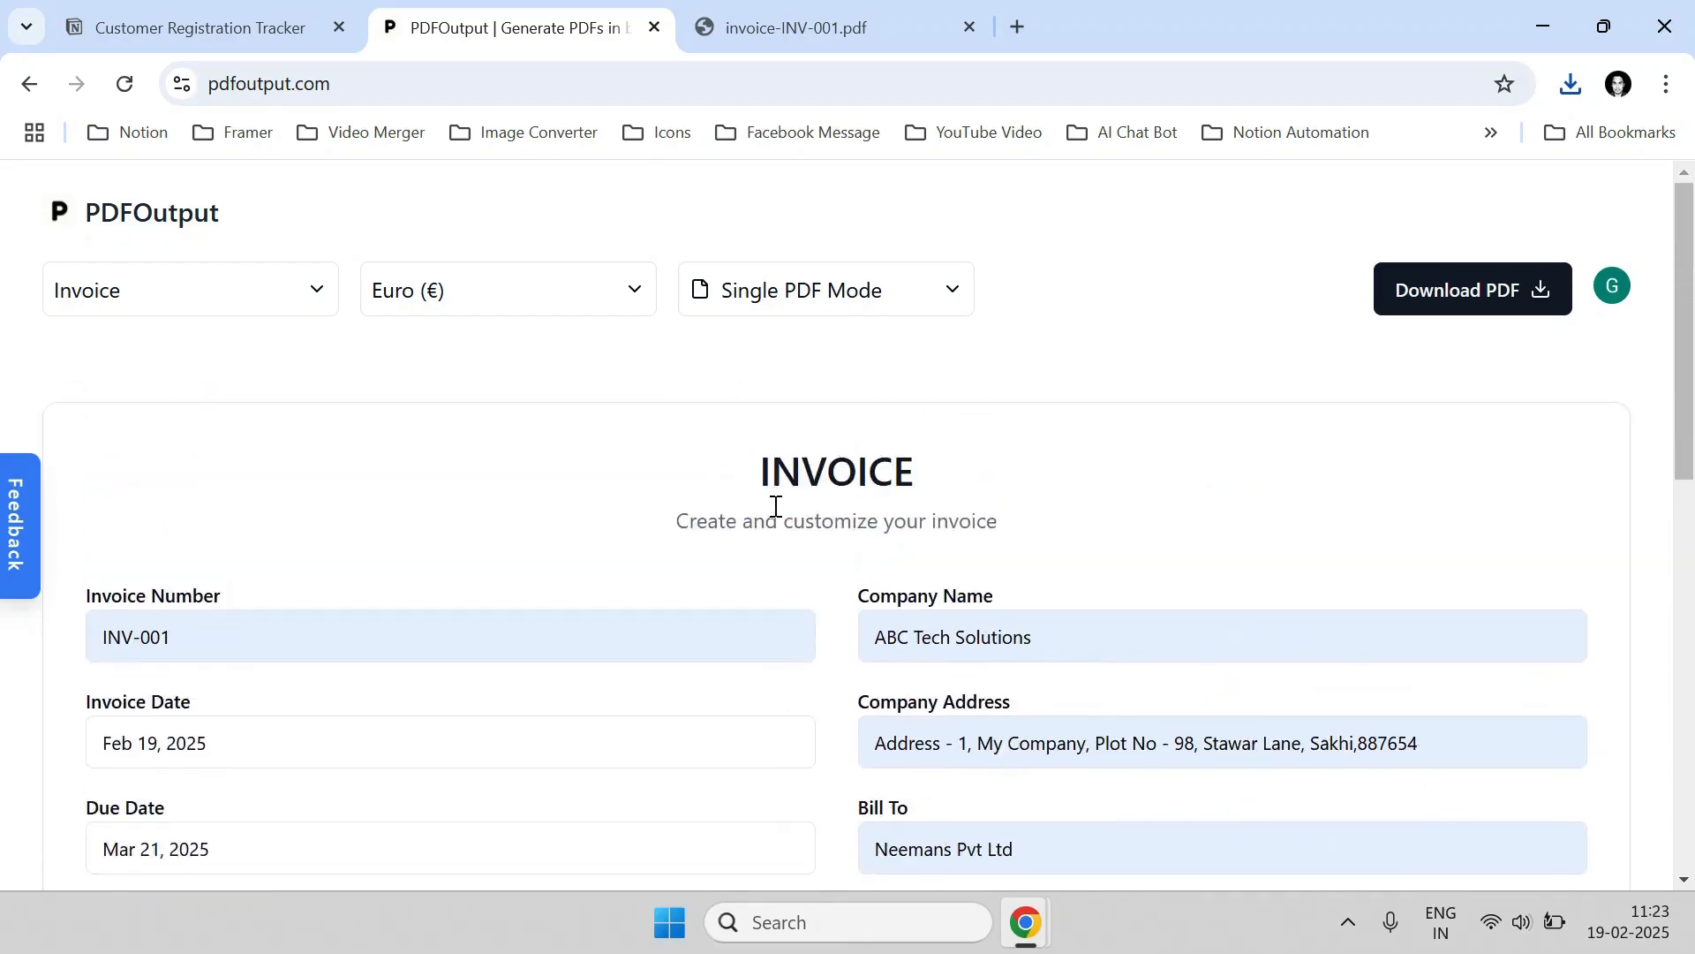
{"action": "left_click", "coordinate": [823, 309]}
{"action": "left_click", "coordinate": [805, 472]}
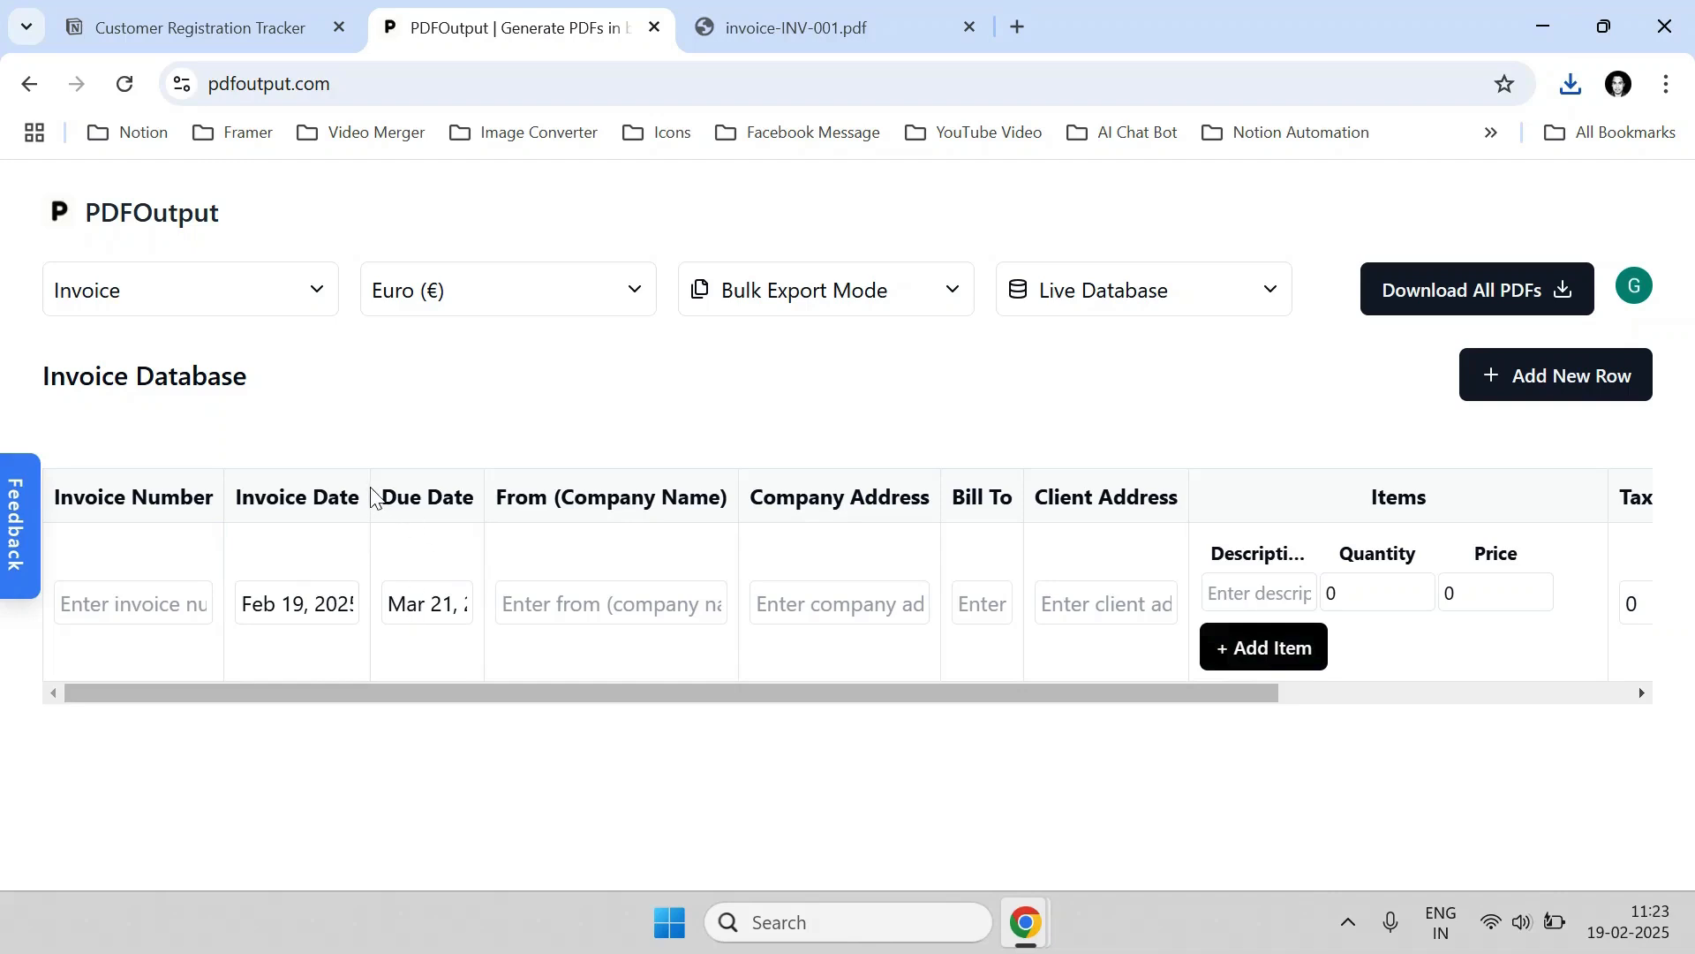
Widen the Invoice Date and Due Date columns of the invoice database so the full dates fit.
{"action": "left_click_drag", "start_coordinate": [368, 481], "coordinate": [393, 480]}
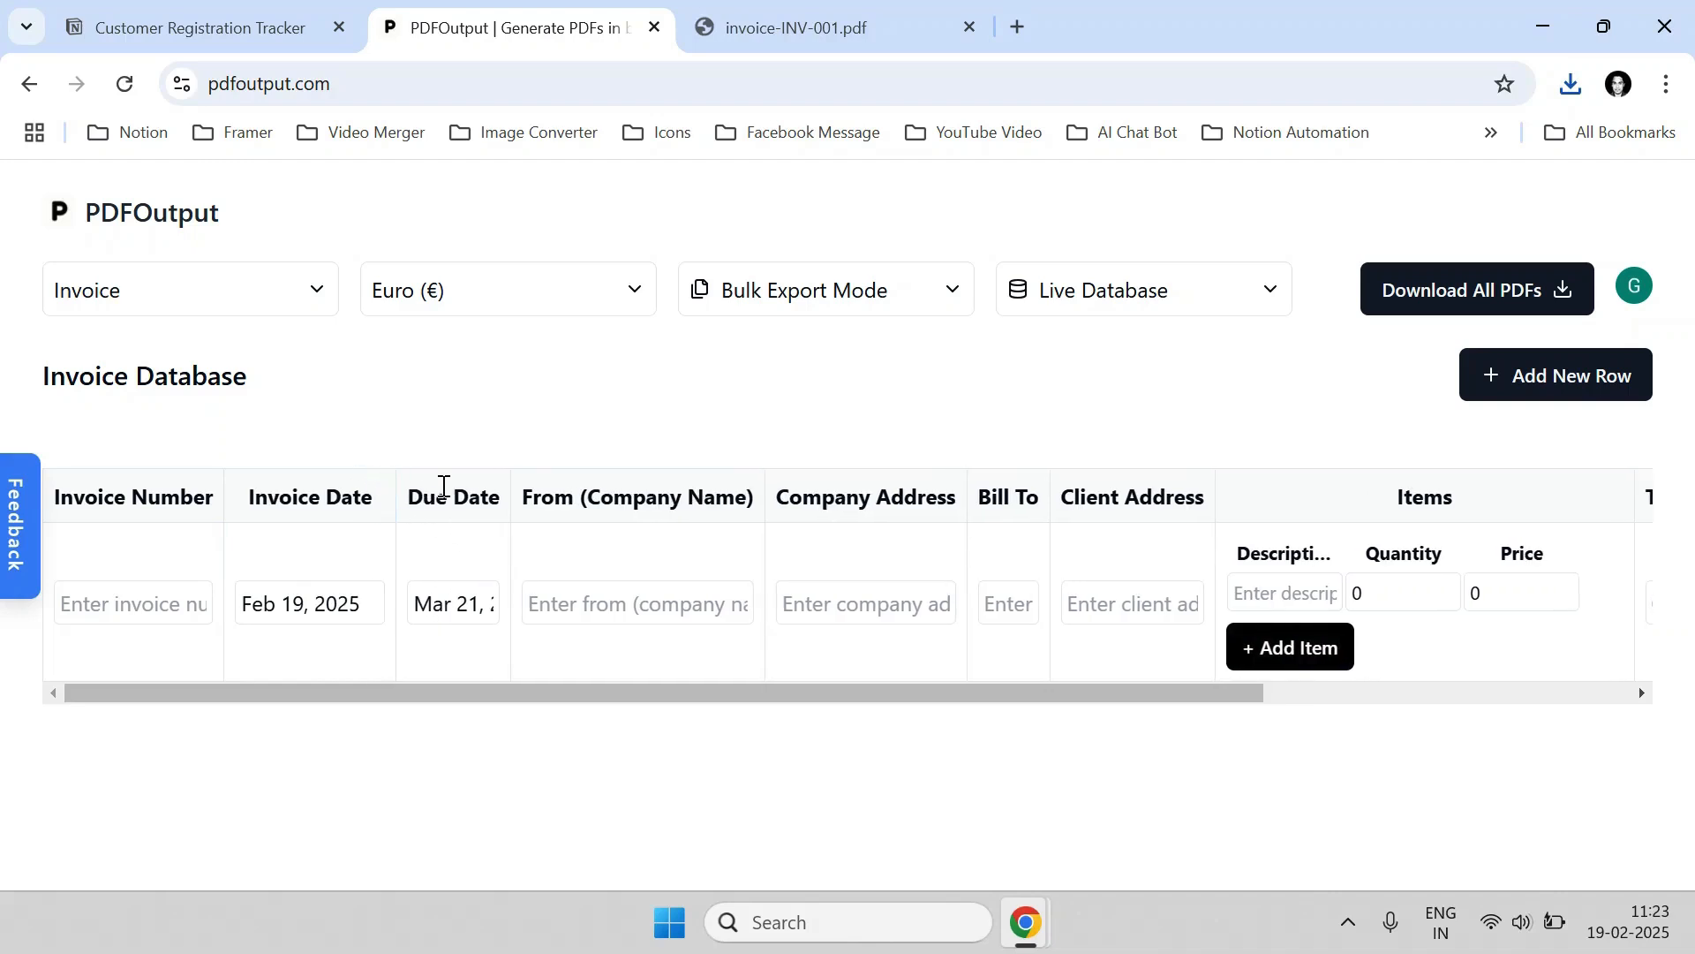
{"action": "left_click_drag", "start_coordinate": [522, 483], "coordinate": [579, 485]}
{"action": "left_click", "coordinate": [527, 463]}
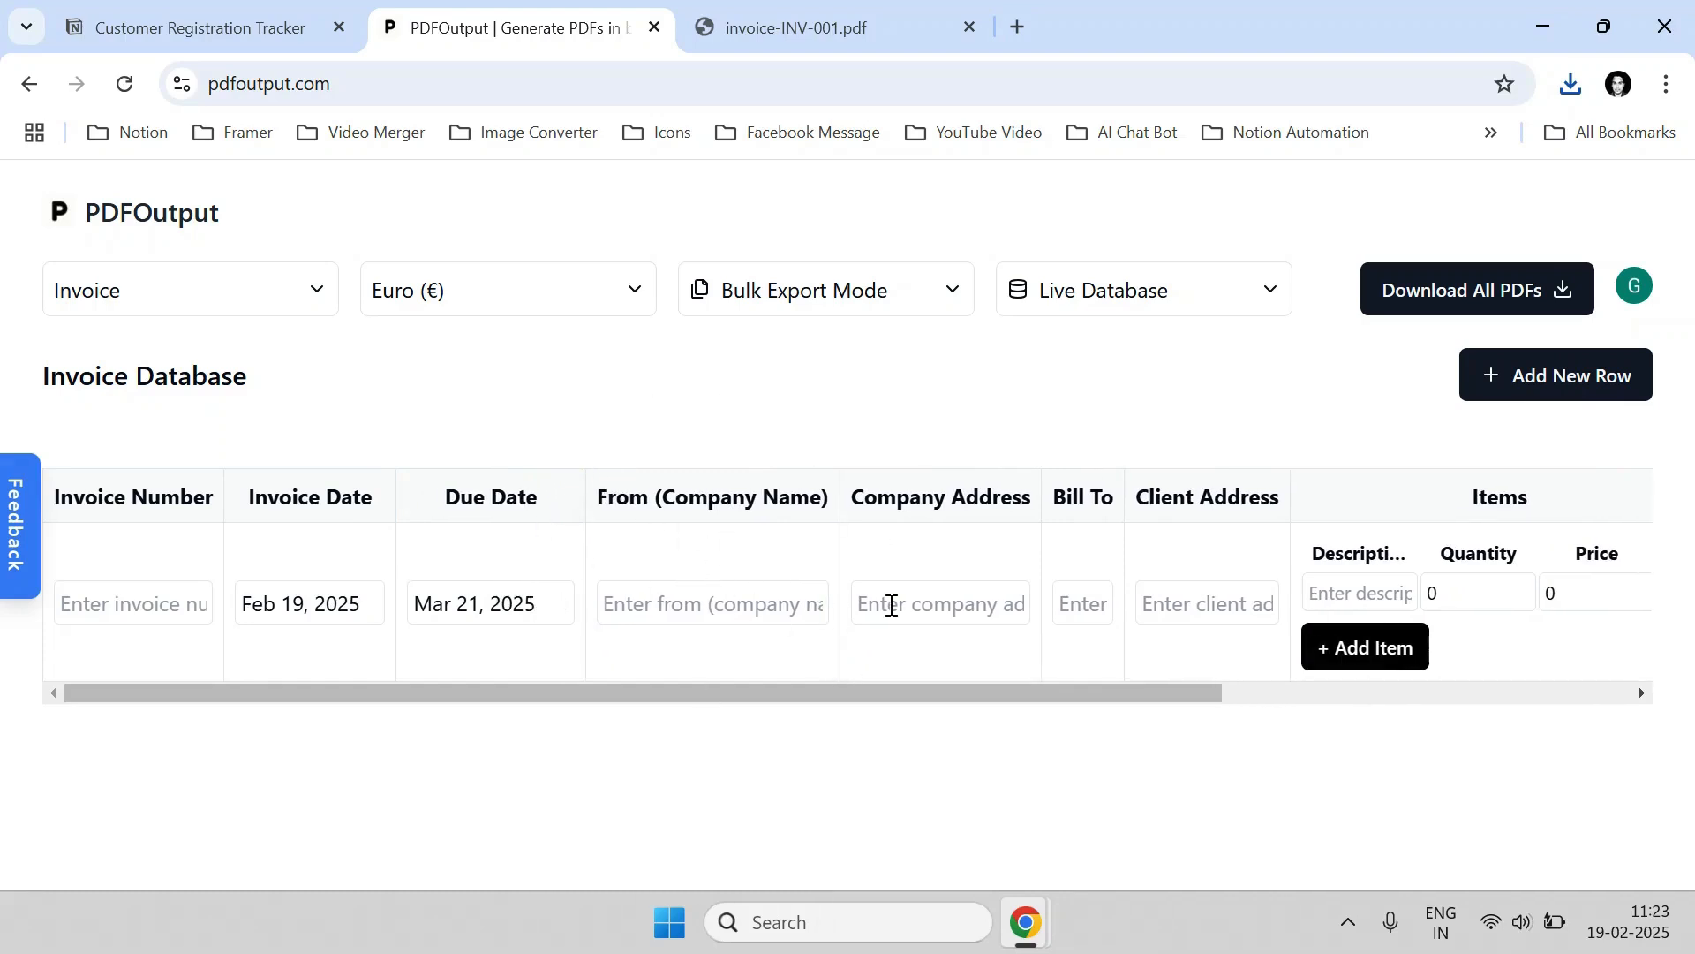
{"action": "mouse_move", "coordinate": [1050, 951]}
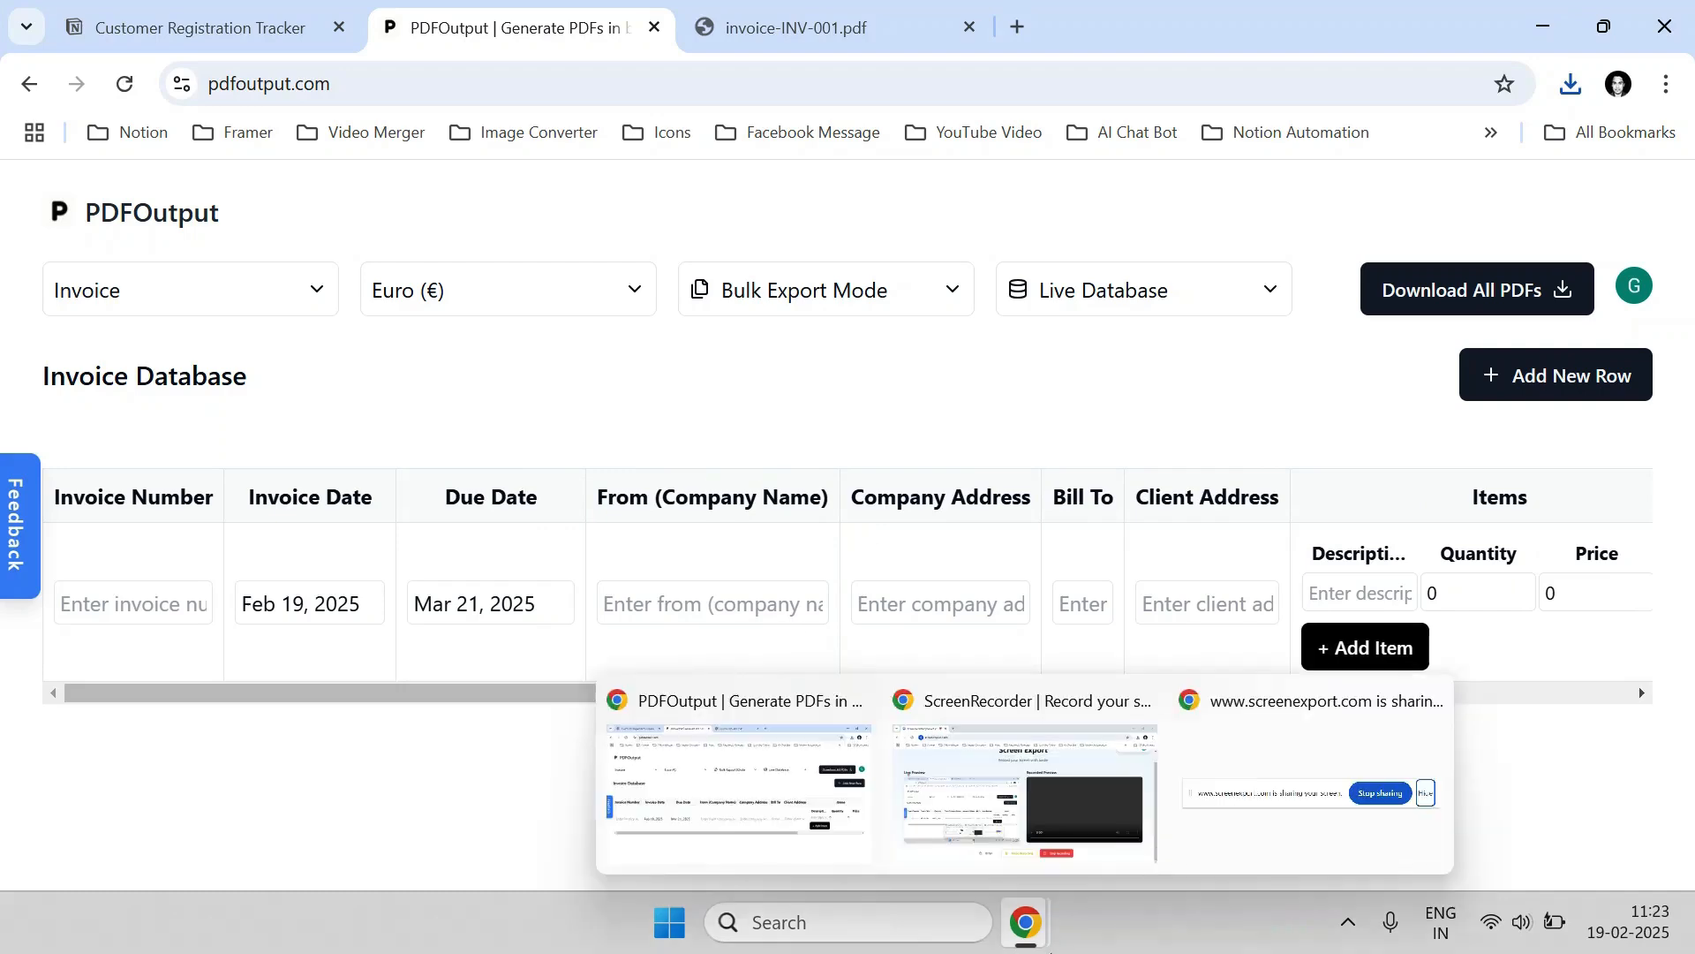
{"action": "left_click", "coordinate": [1014, 861]}
{"action": "key", "text": "alt+Tab"}
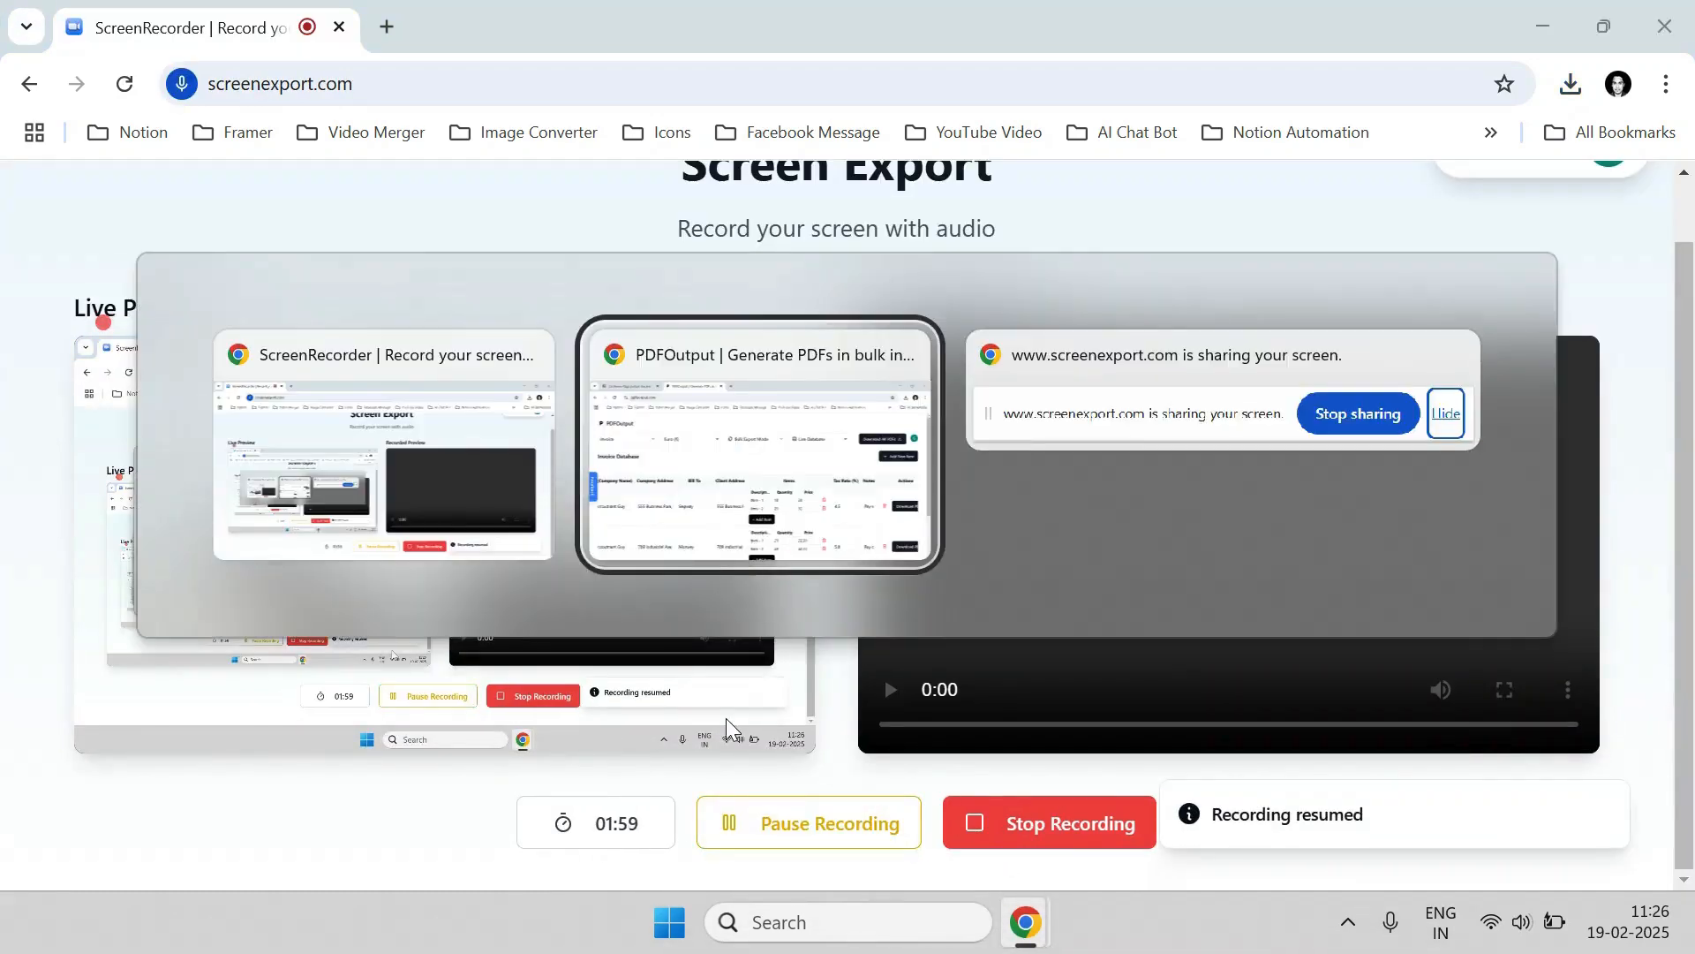
Enter INV-002 as the invoice number of the second row, billed to Morway.
{"action": "scroll", "coordinate": [746, 738], "scroll_direction": "down", "scroll_amount": 3}
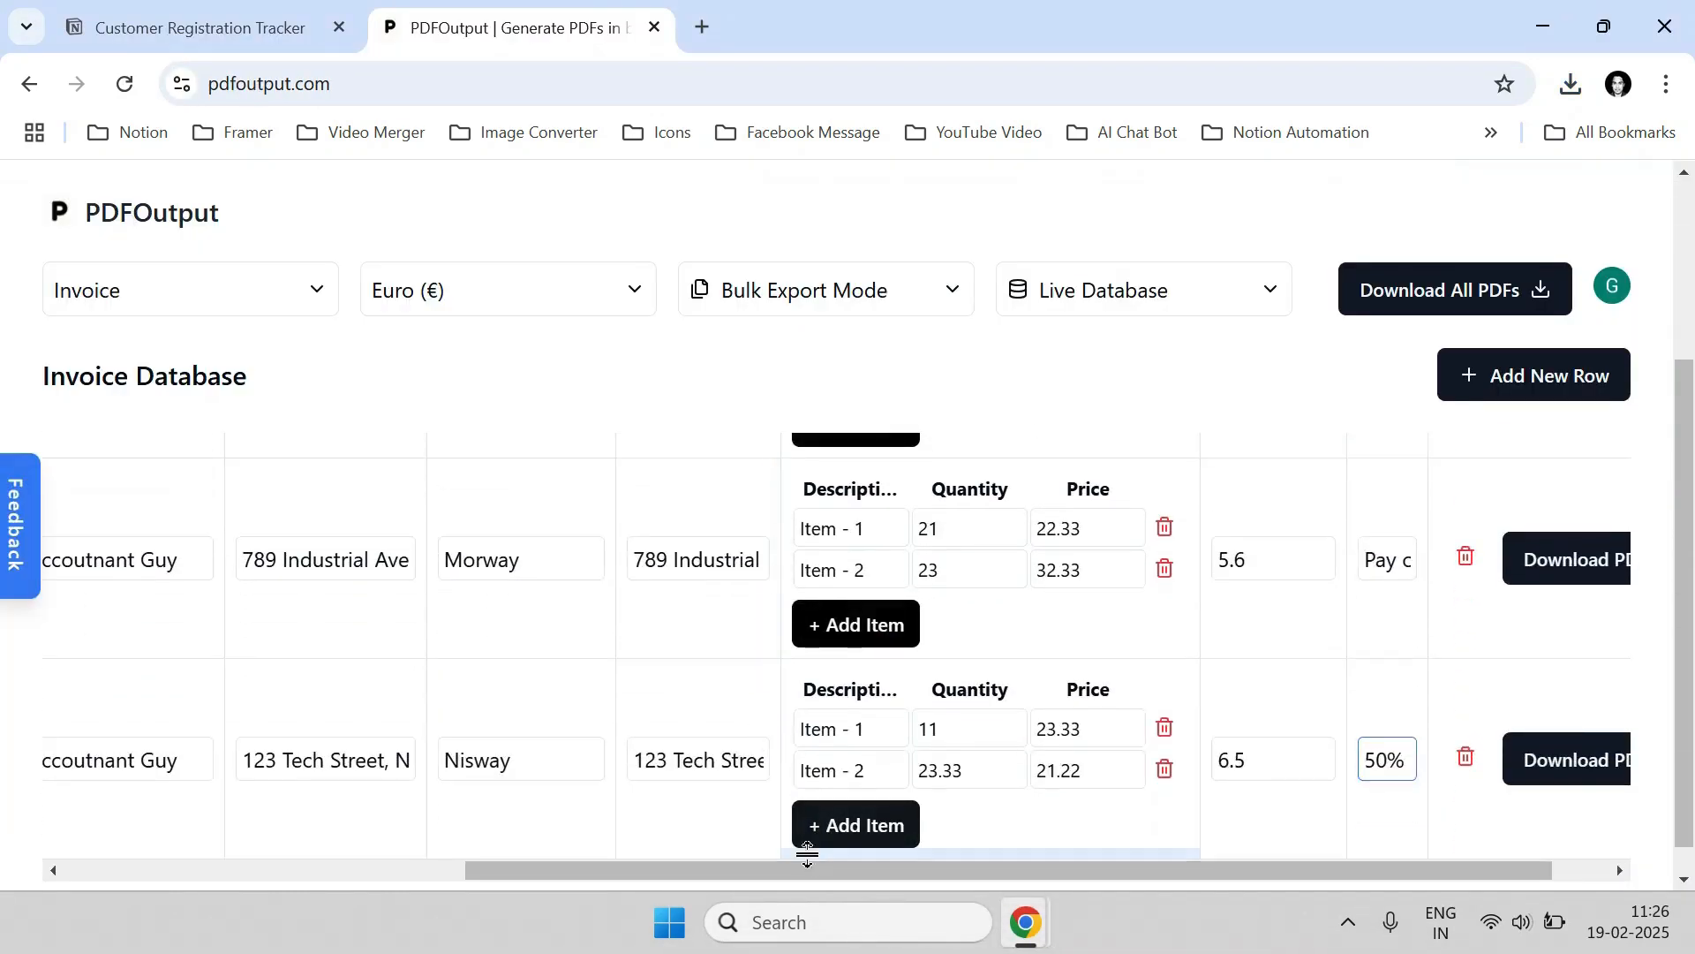
{"action": "left_click_drag", "start_coordinate": [798, 874], "coordinate": [346, 845]}
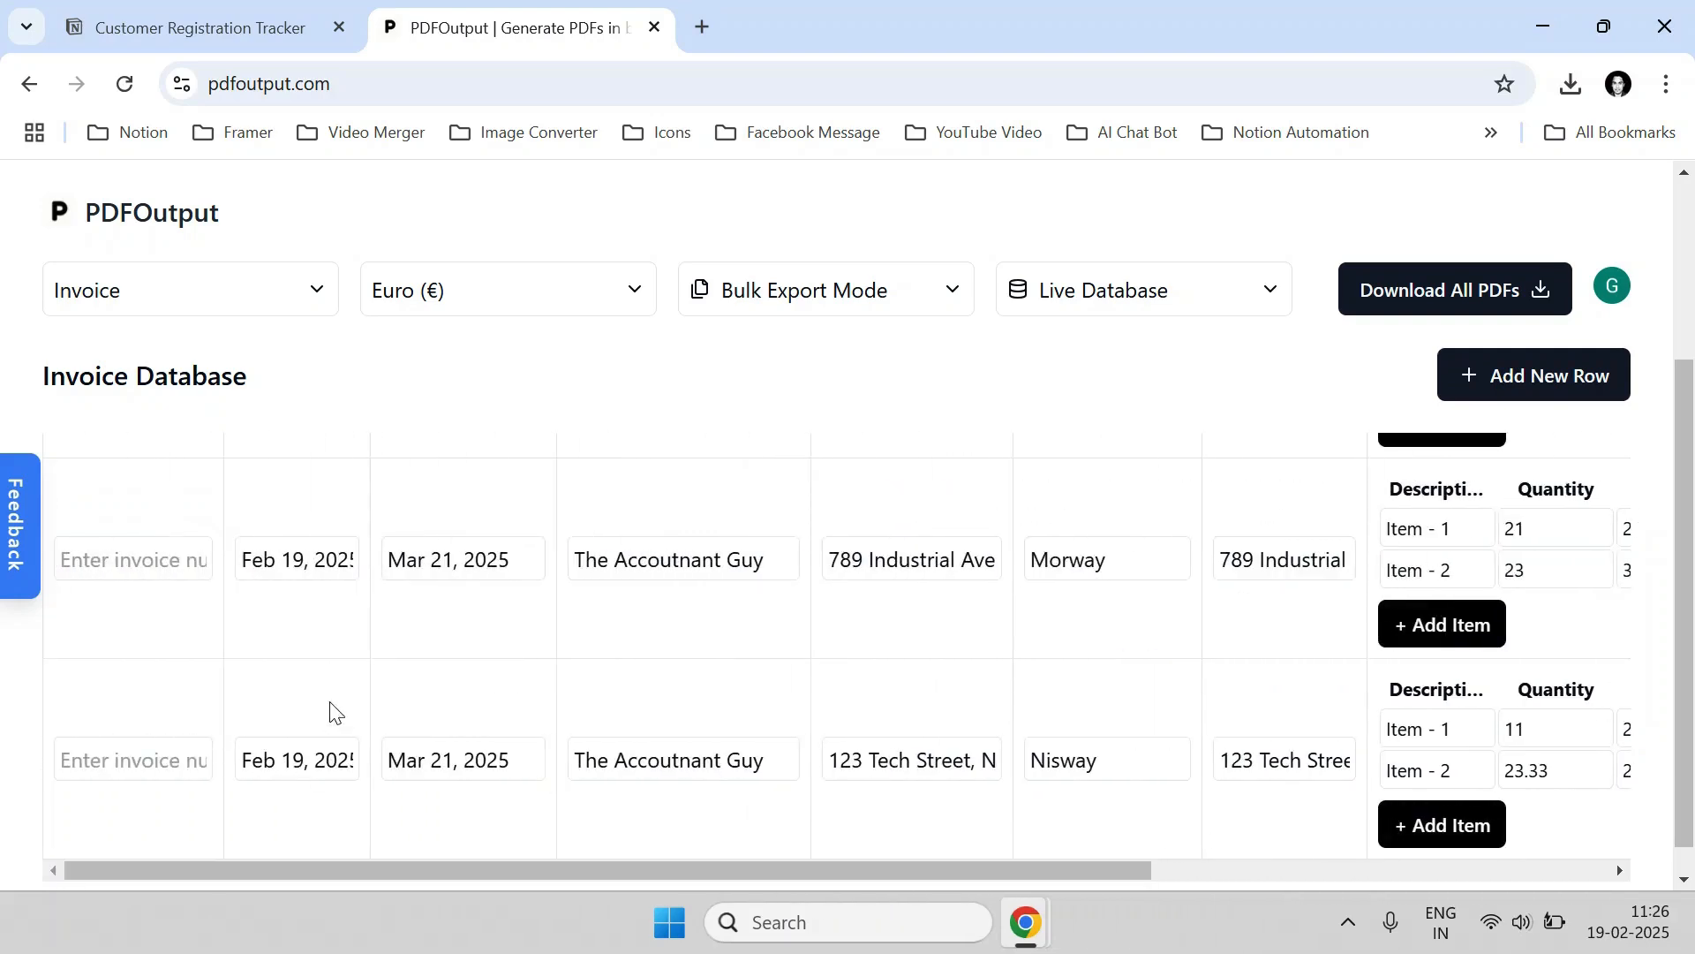
{"action": "scroll", "coordinate": [331, 711], "scroll_direction": "up", "scroll_amount": 3}
{"action": "scroll", "coordinate": [333, 707], "scroll_direction": "down", "scroll_amount": 1}
{"action": "left_click", "coordinate": [184, 691]}
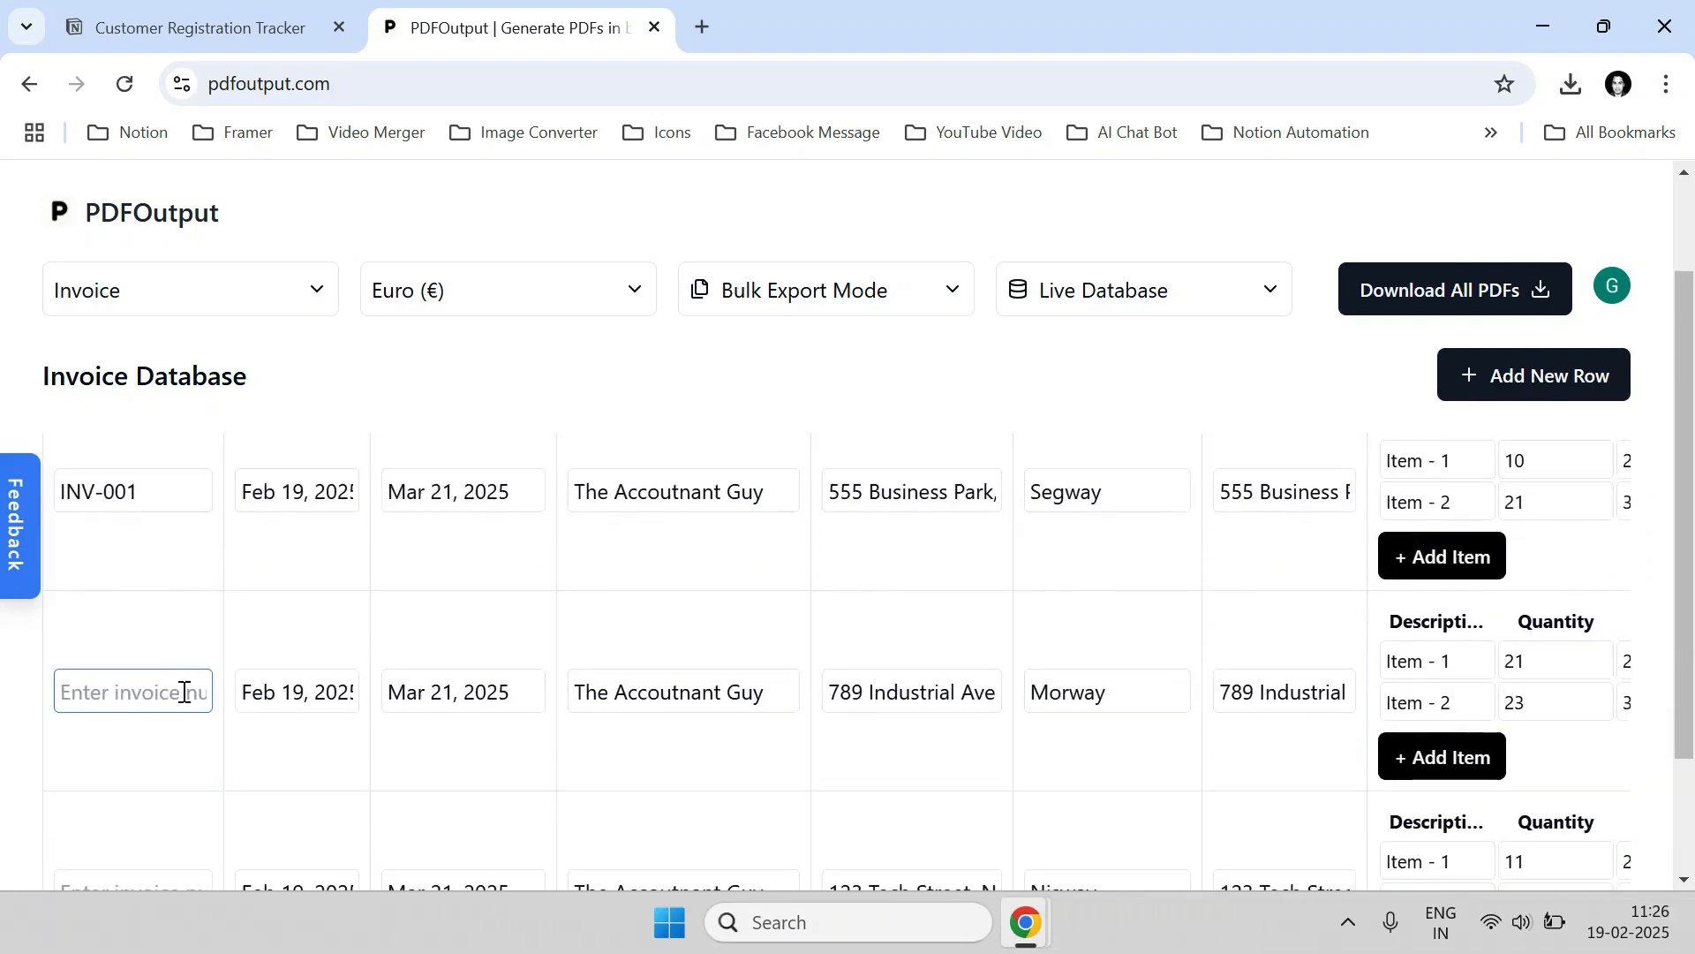
{"action": "type", "text": "NV-"}
{"action": "type", "text": "I"}
{"action": "key", "text": "Right"}
{"action": "key", "text": "Right"}
{"action": "type", "text": "2"}
Enter INV-003 as the invoice number of the third row, billed to Nisway.
{"action": "scroll", "coordinate": [182, 692], "scroll_direction": "down", "scroll_amount": 2}
{"action": "left_click", "coordinate": [155, 723]}
{"action": "type", "text": "INV"}
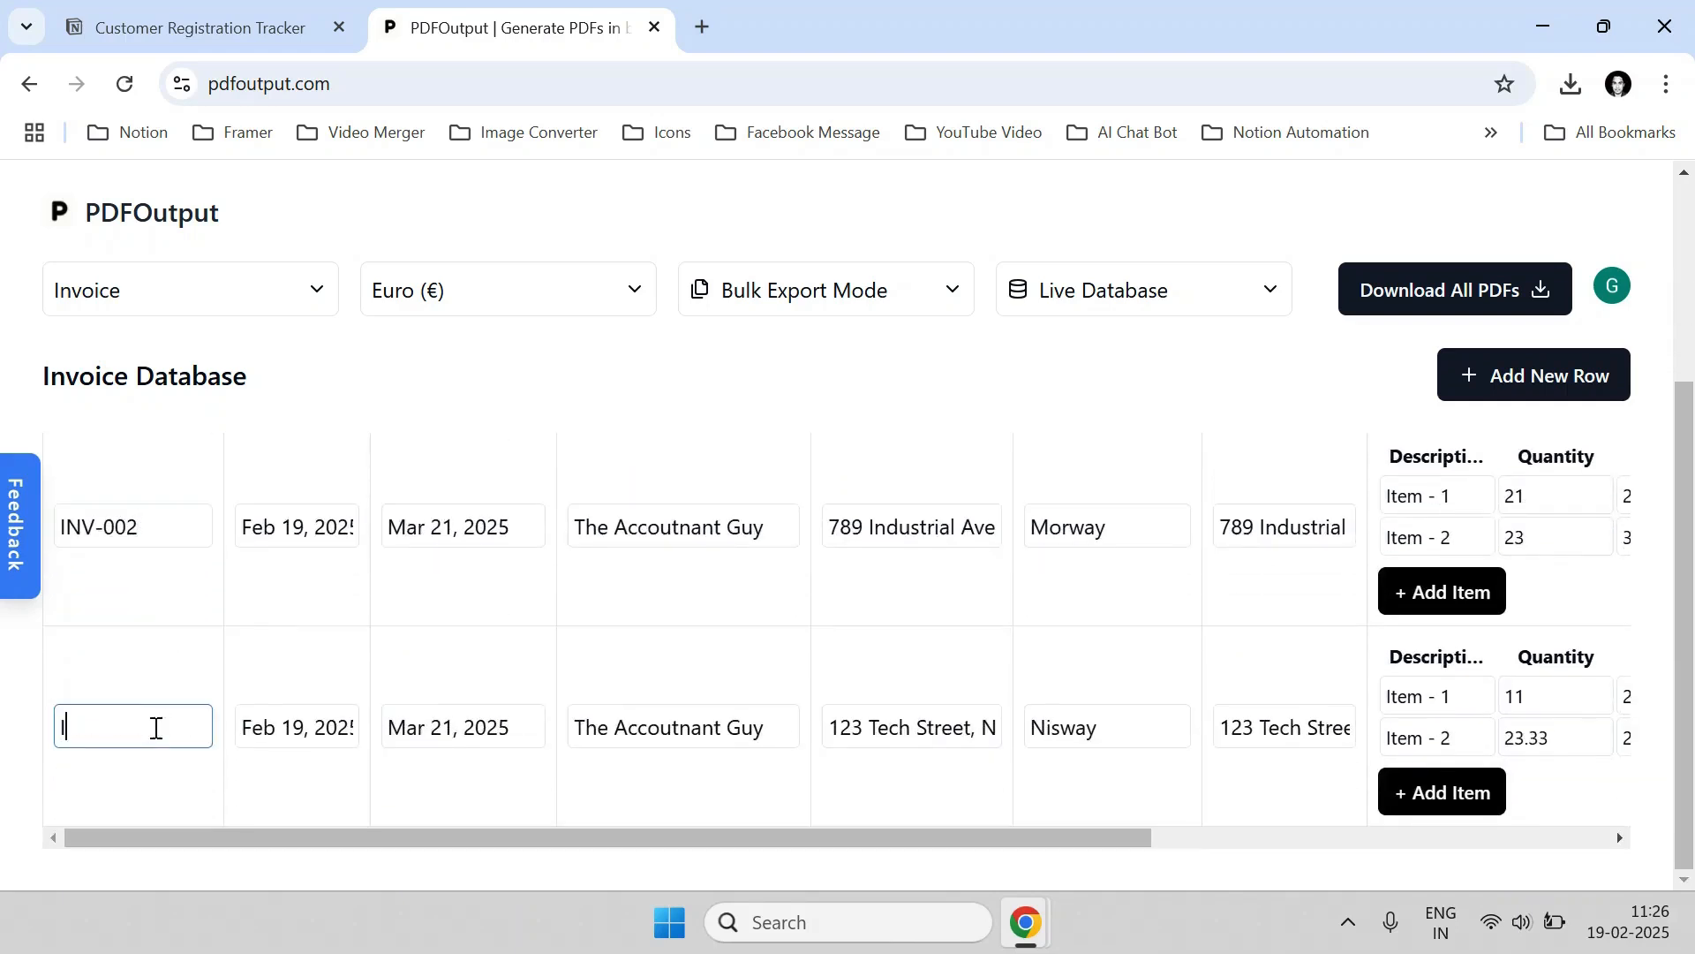
Widen the Invoice Number, Invoice Date and From (Company Name) columns, checking how the filled rows fit.
{"action": "scroll", "coordinate": [167, 707], "scroll_direction": "up", "scroll_amount": 3}
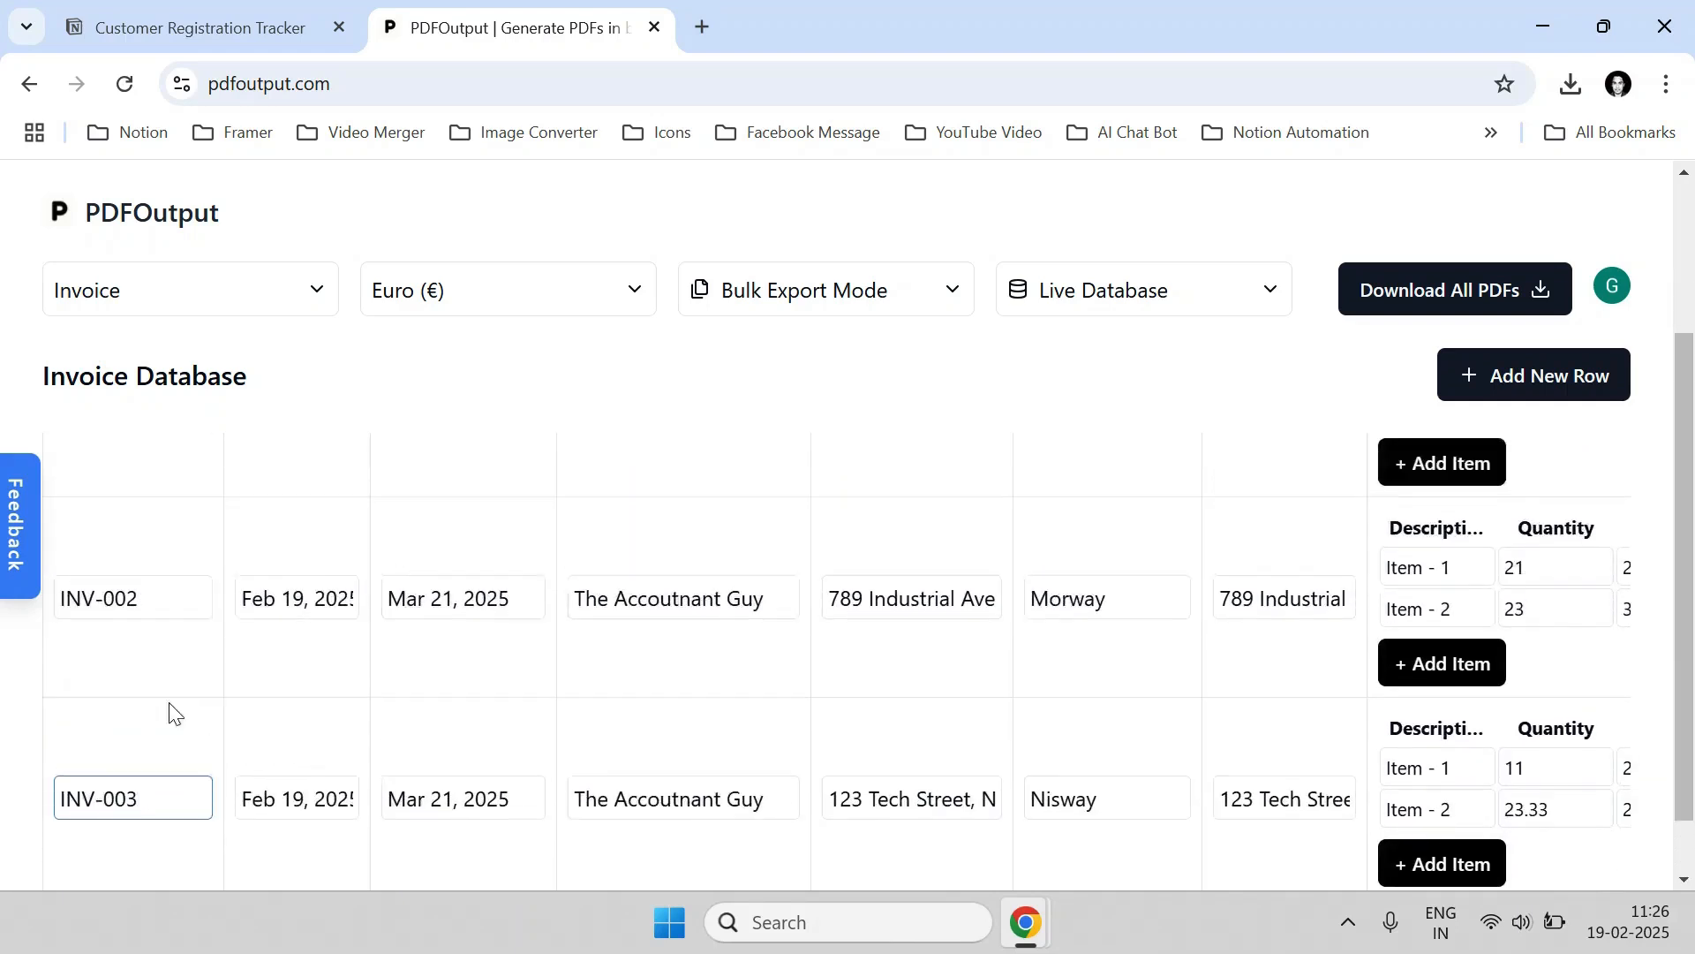
{"action": "left_click_drag", "start_coordinate": [225, 499], "coordinate": [252, 493]}
{"action": "left_click_drag", "start_coordinate": [395, 492], "coordinate": [434, 495]}
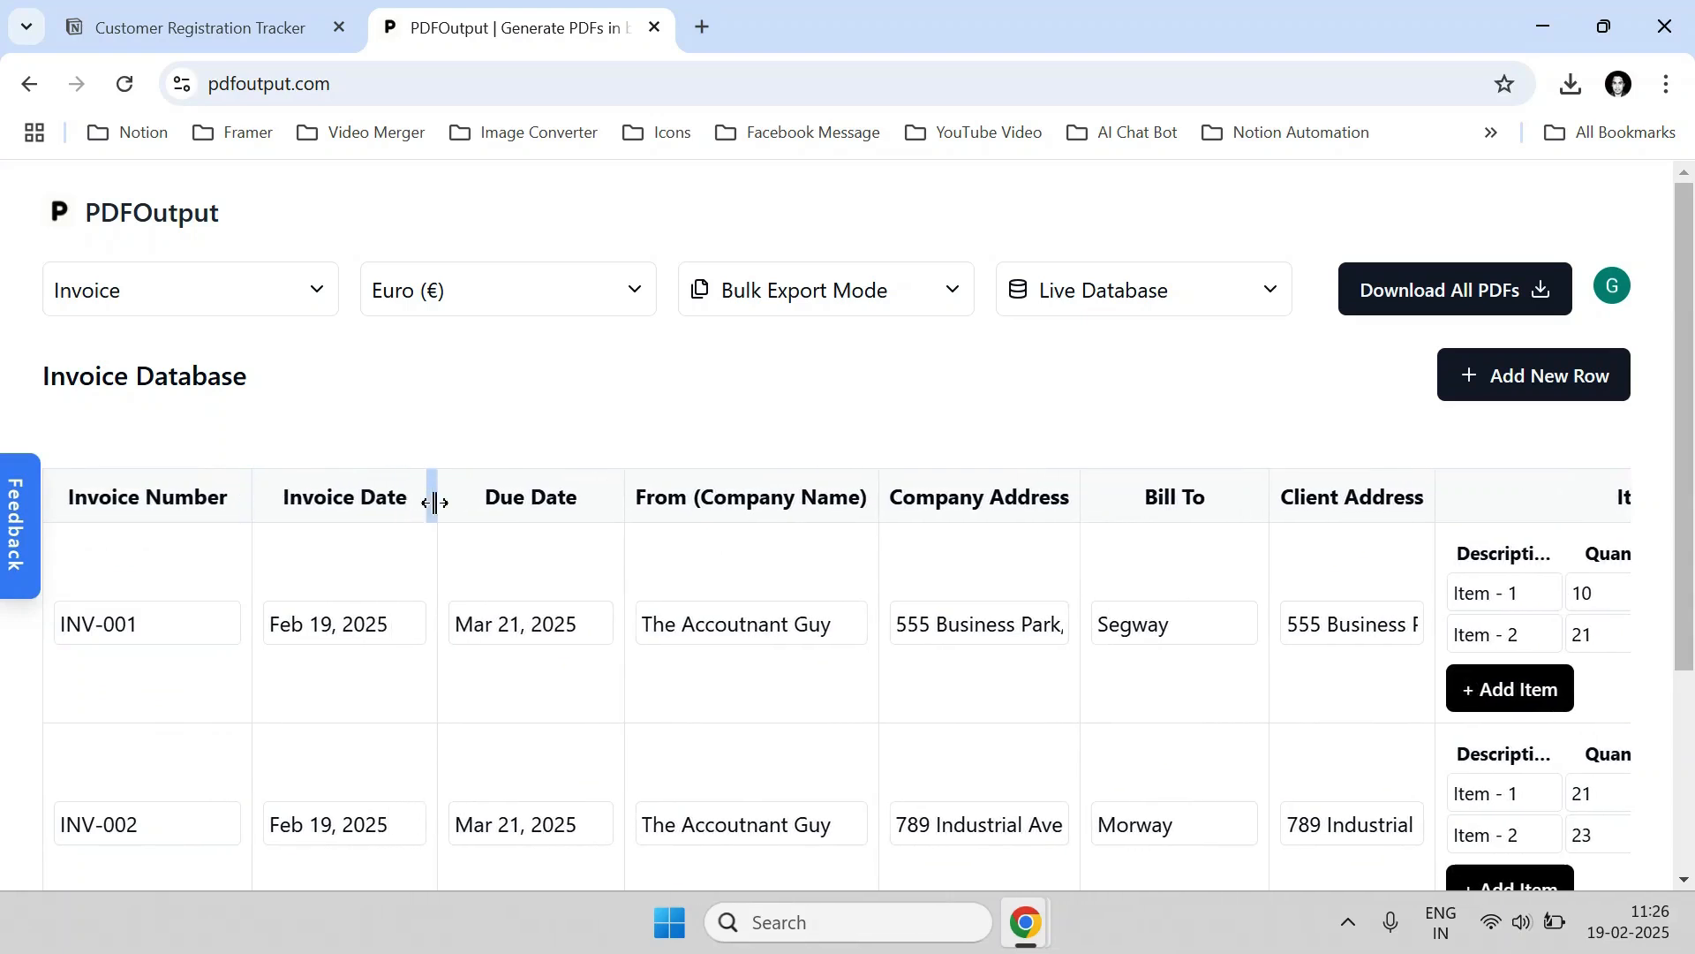
{"action": "scroll", "coordinate": [670, 483], "scroll_direction": "down", "scroll_amount": 3}
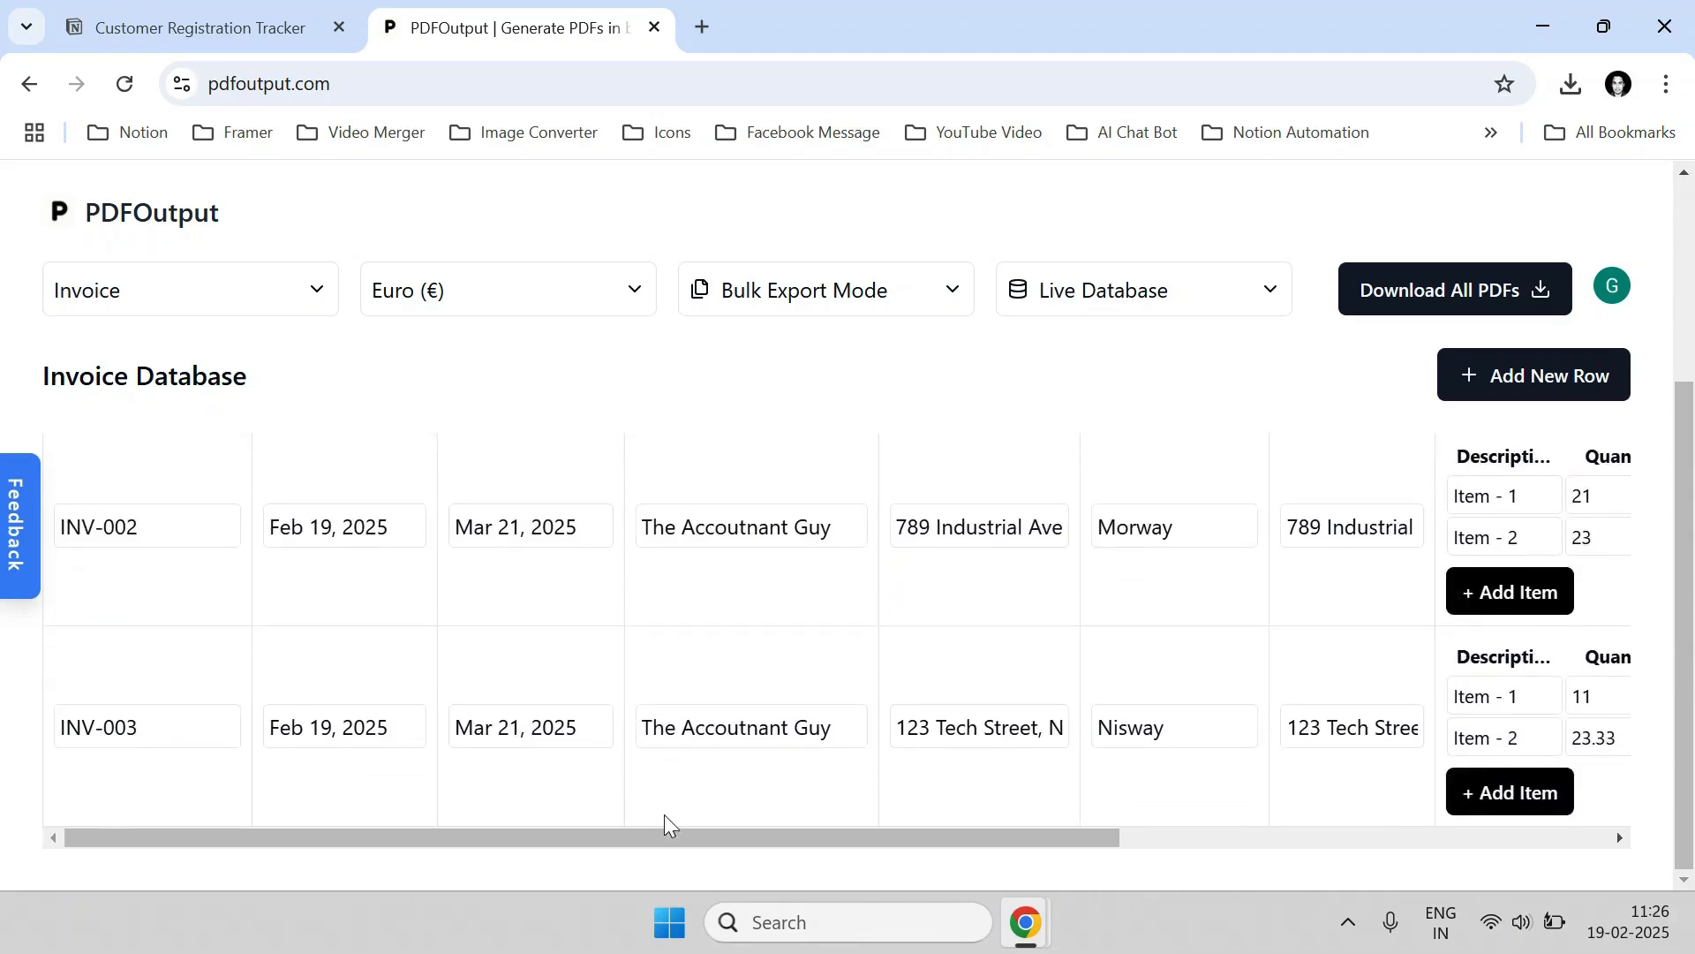
{"action": "scroll", "coordinate": [847, 466], "scroll_direction": "up", "scroll_amount": 1}
{"action": "scroll", "coordinate": [847, 466], "scroll_direction": "up", "scroll_amount": 2}
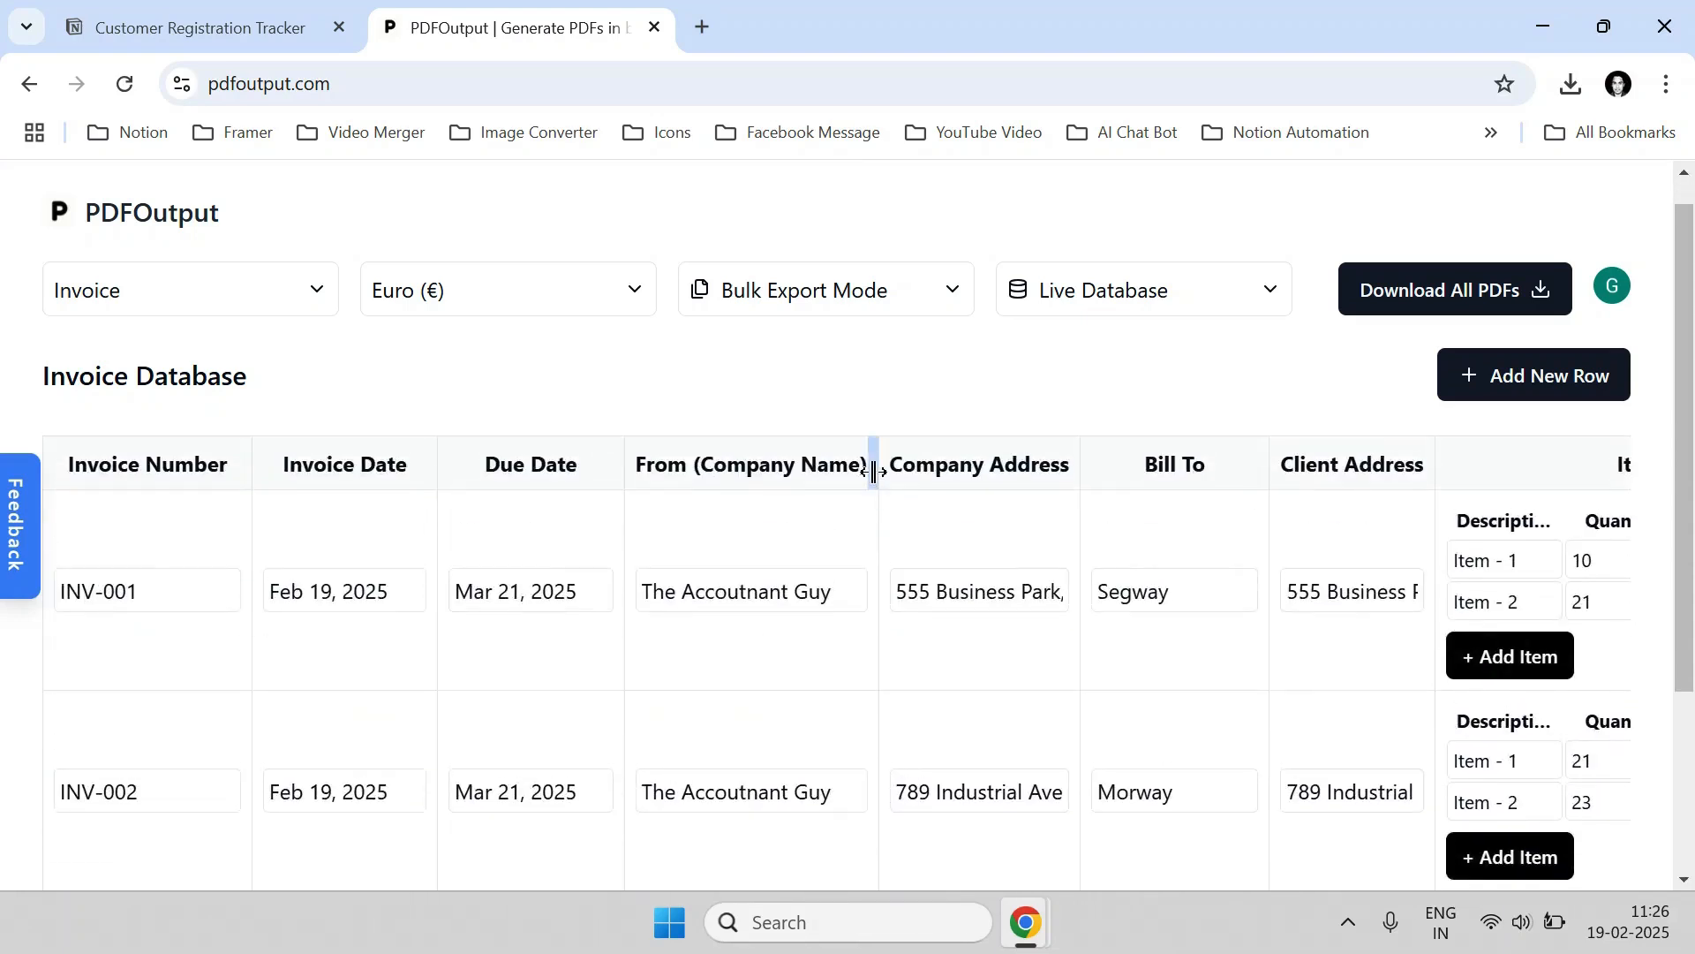
{"action": "mouse_move", "coordinate": [874, 464]}
{"action": "left_mouse_down"}
{"action": "mouse_move", "coordinate": [957, 498]}
{"action": "mouse_move", "coordinate": [880, 492]}
{"action": "left_mouse_up"}
{"action": "scroll", "coordinate": [886, 606], "scroll_direction": "down", "scroll_amount": 3}
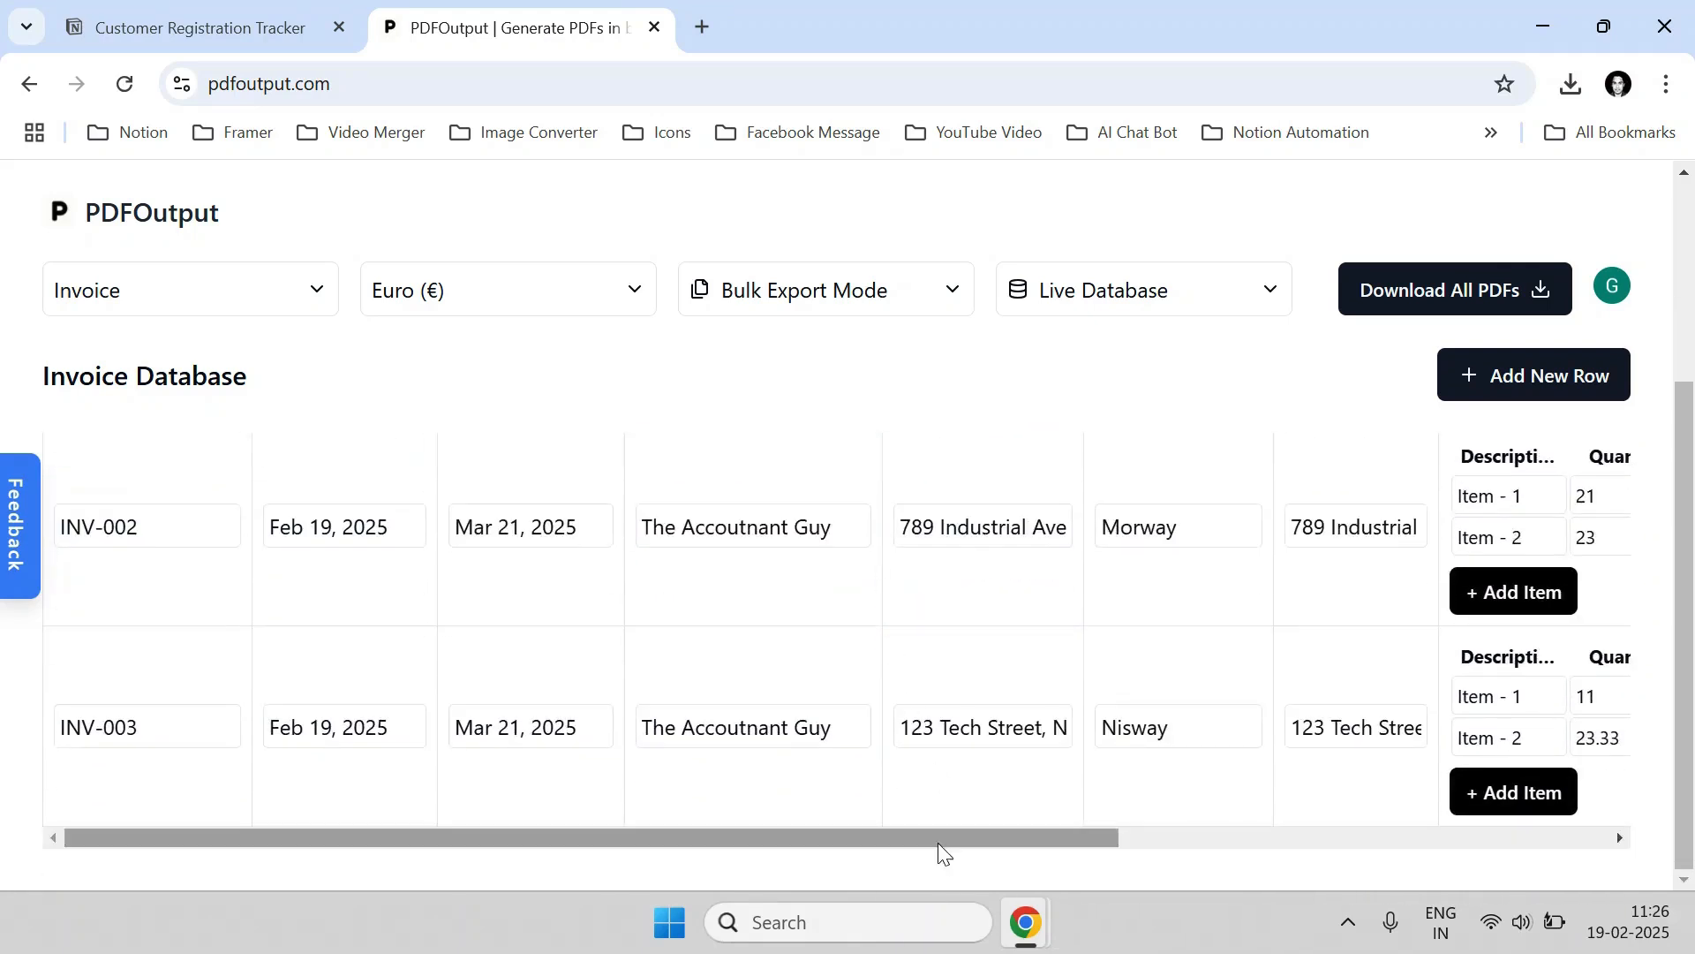
Widen the Tax Rate (%) and Notes columns of the invoice database so more of the notes text fits.
{"action": "left_click_drag", "start_coordinate": [938, 839], "coordinate": [1331, 817]}
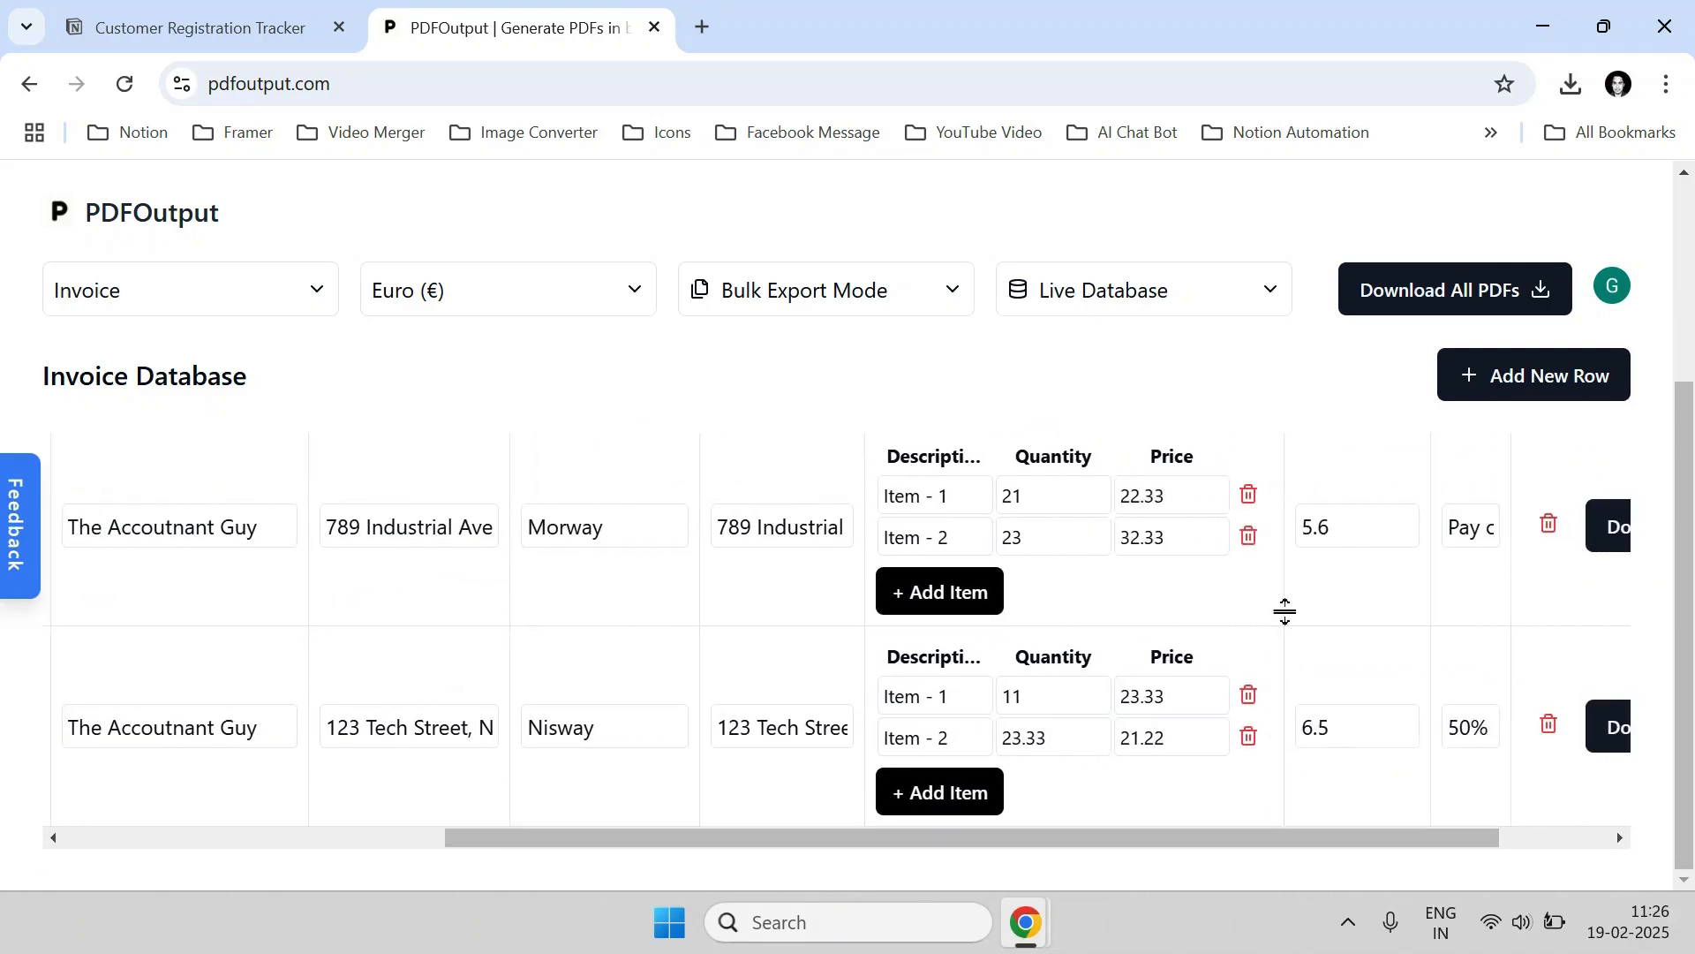
{"action": "left_click_drag", "start_coordinate": [1283, 581], "coordinate": [1571, 586]}
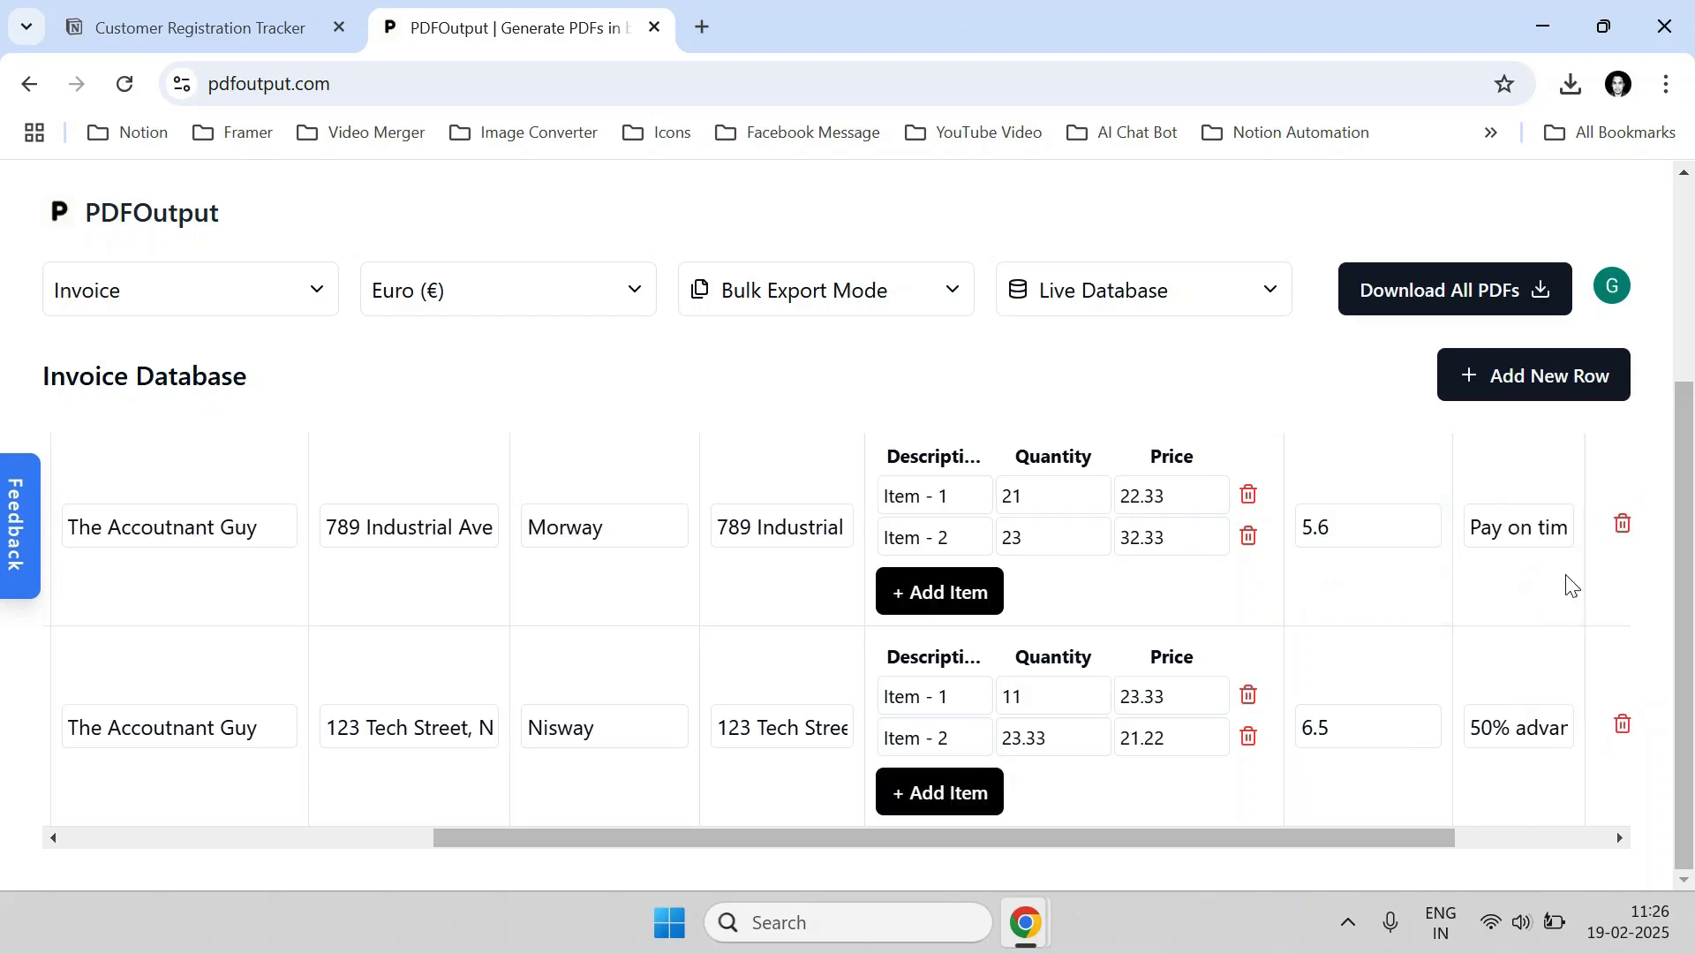
{"action": "left_click_drag", "start_coordinate": [1443, 821], "coordinate": [1600, 837]}
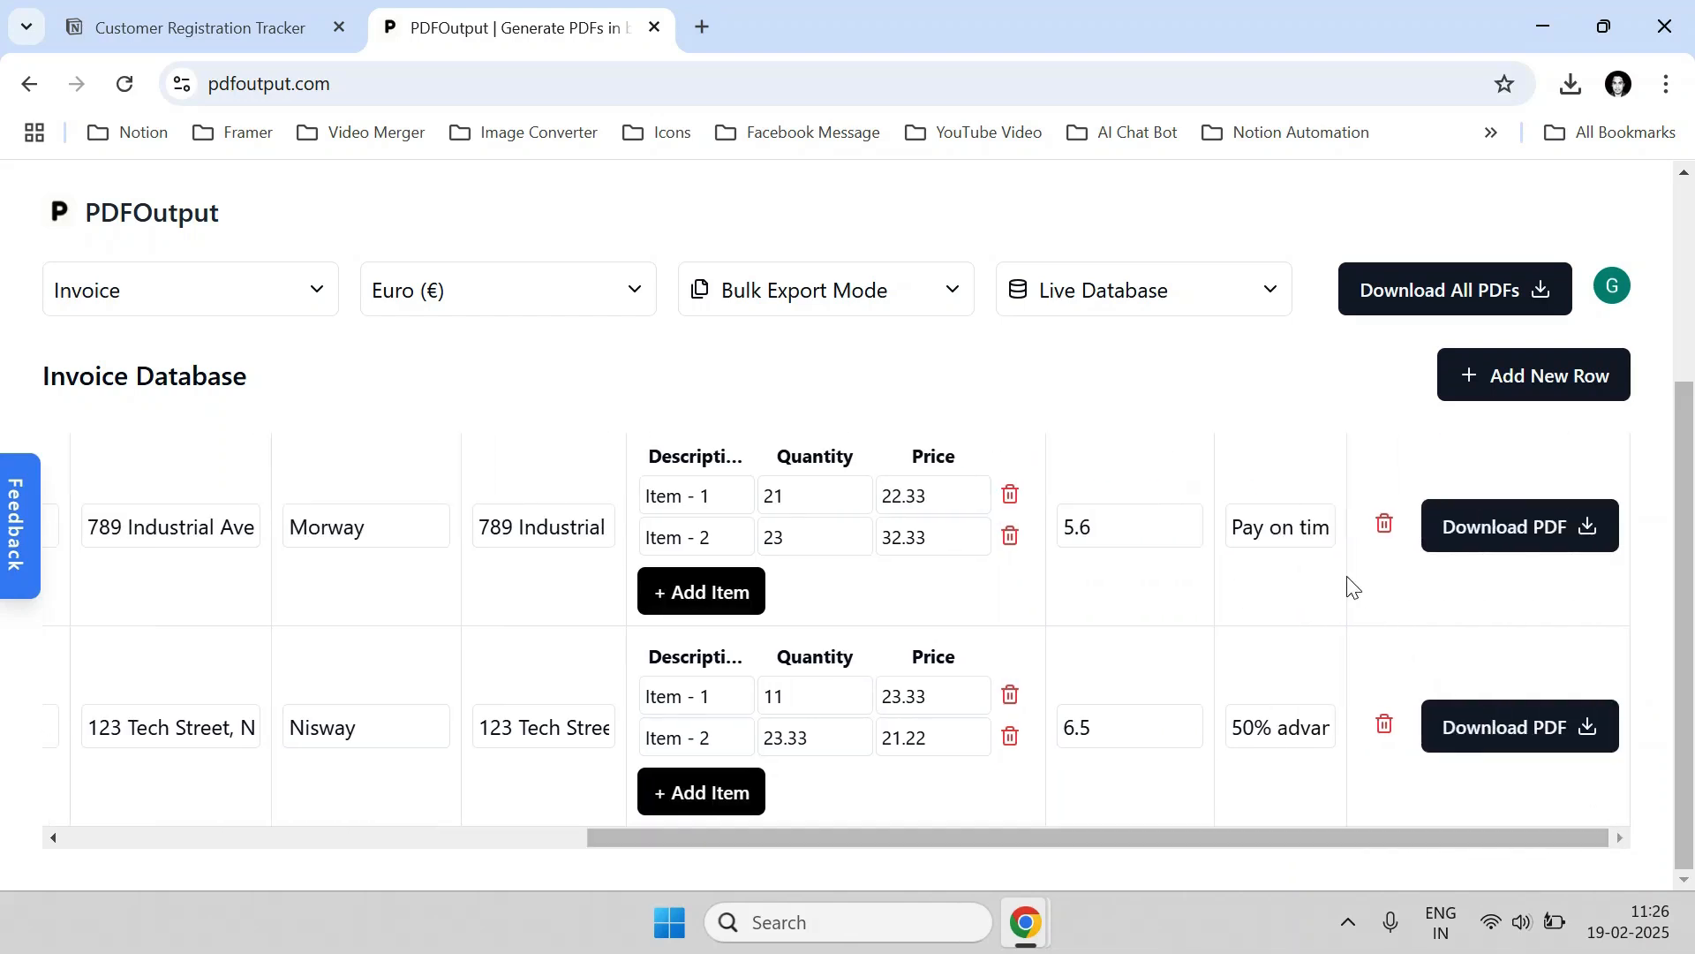
{"action": "left_click_drag", "start_coordinate": [1343, 568], "coordinate": [1494, 568]}
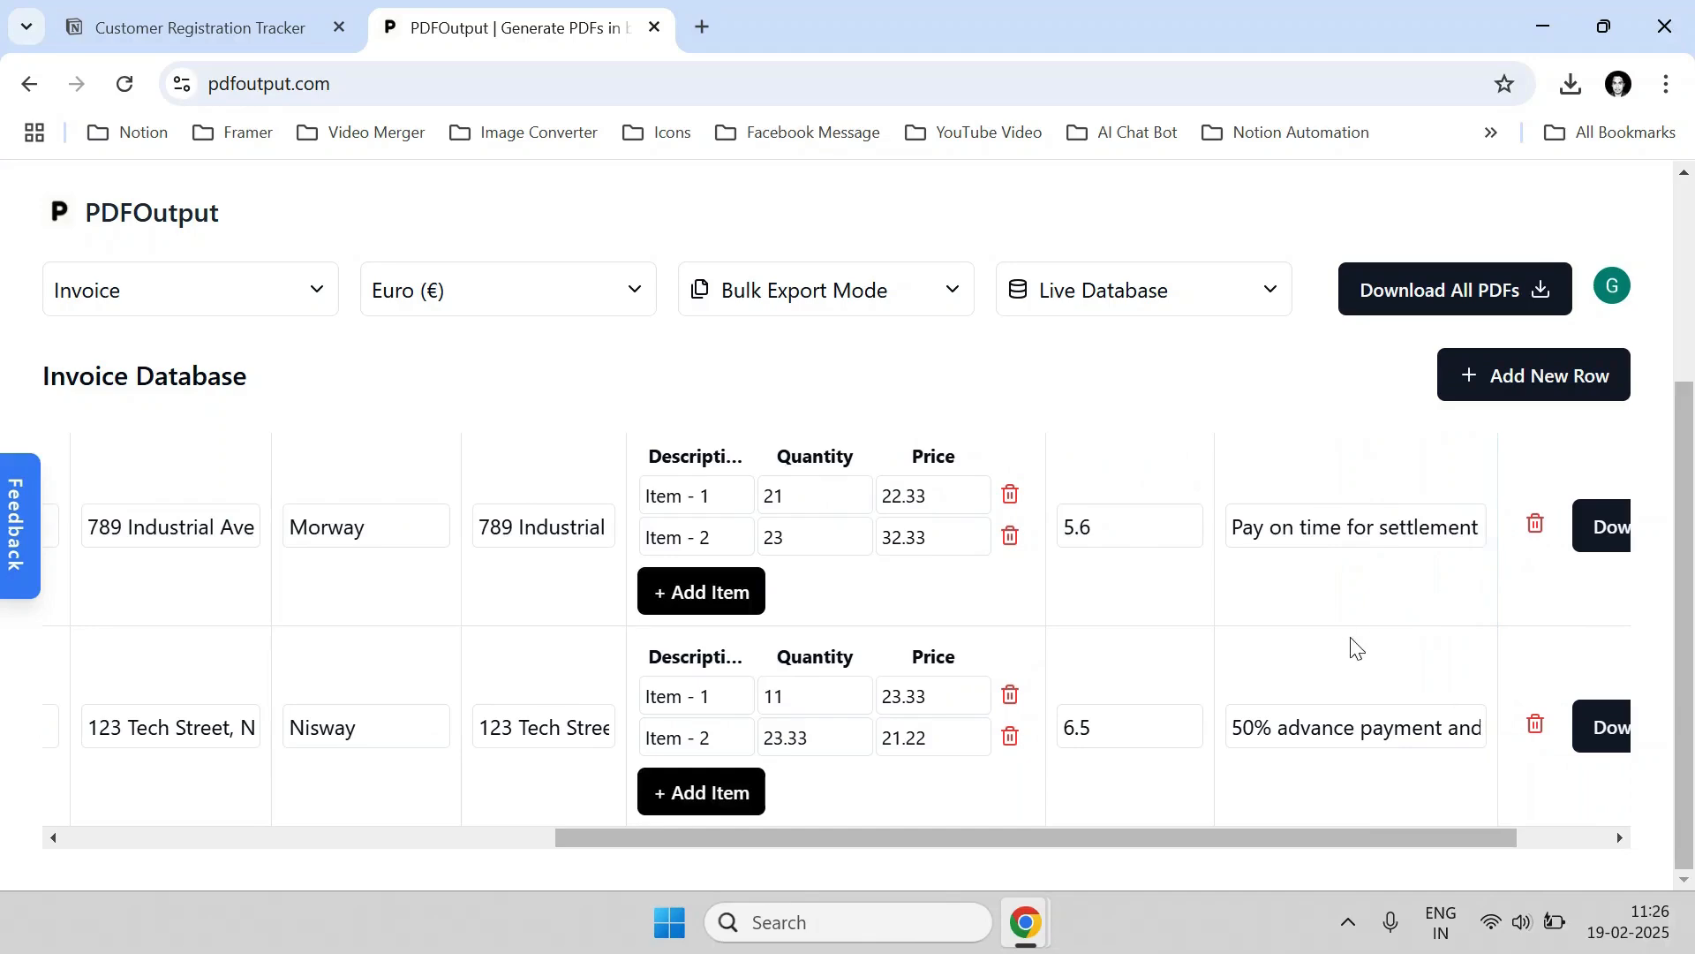
Download all invoices in the database as PDFs in bulk.
{"action": "scroll", "coordinate": [1324, 662], "scroll_direction": "up", "scroll_amount": 3}
{"action": "scroll", "coordinate": [1289, 667], "scroll_direction": "down", "scroll_amount": 2}
{"action": "scroll", "coordinate": [1360, 530], "scroll_direction": "up", "scroll_amount": 2}
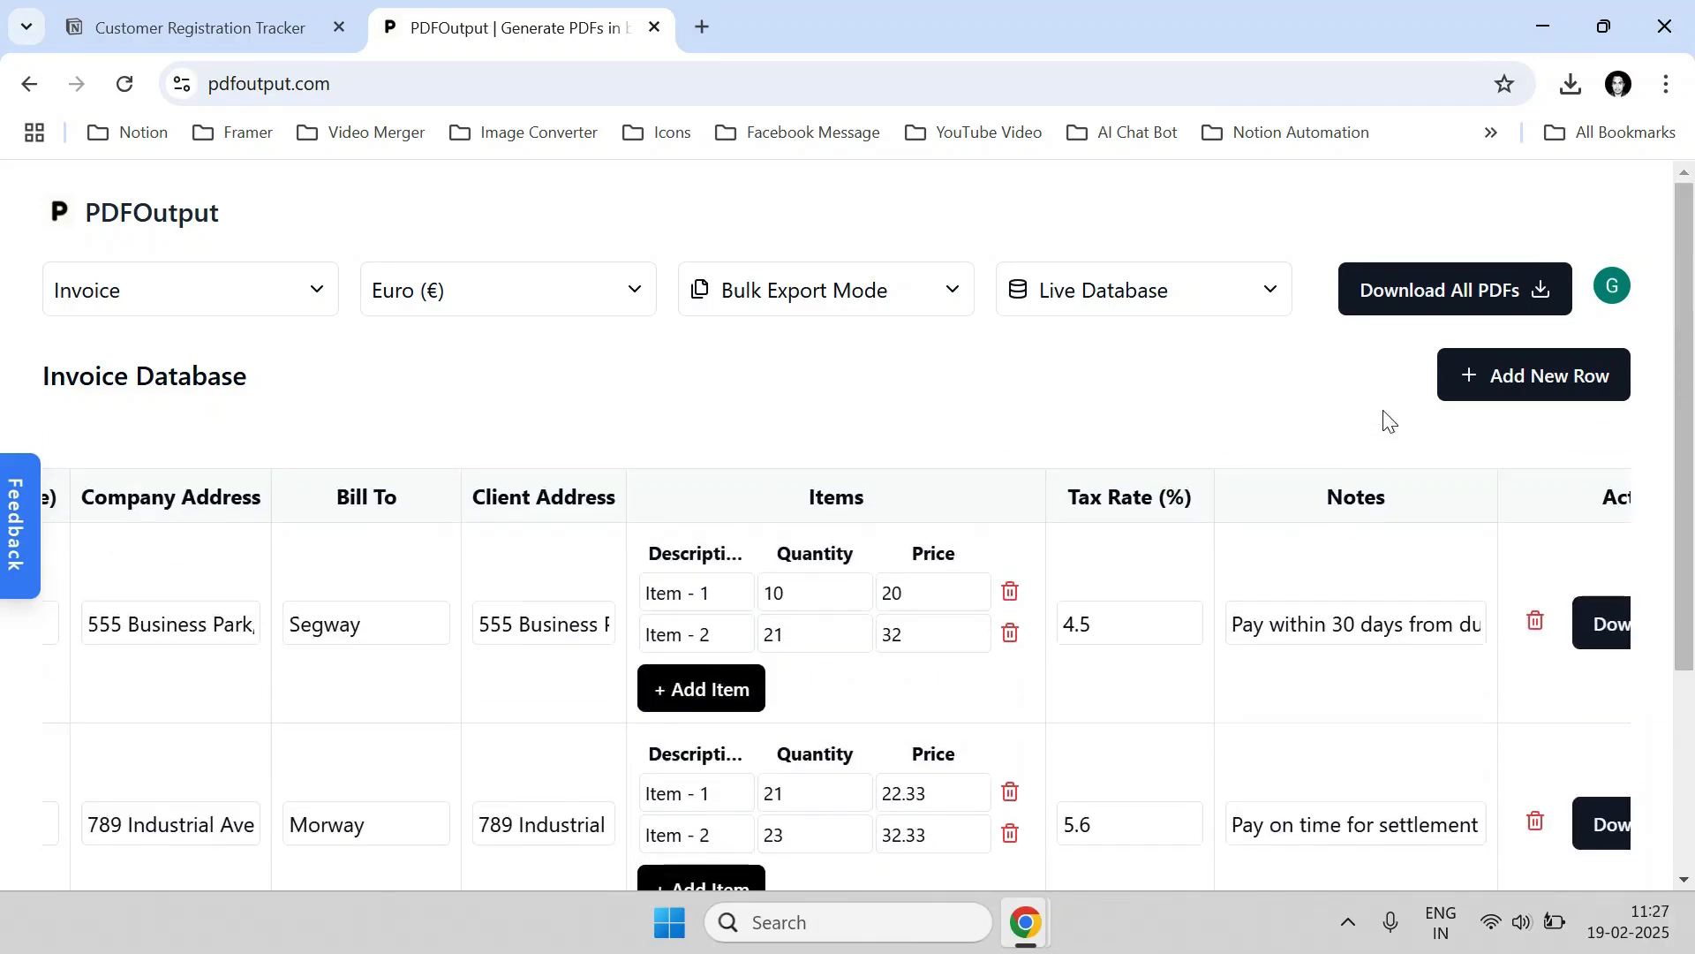
{"action": "left_click", "coordinate": [1423, 294]}
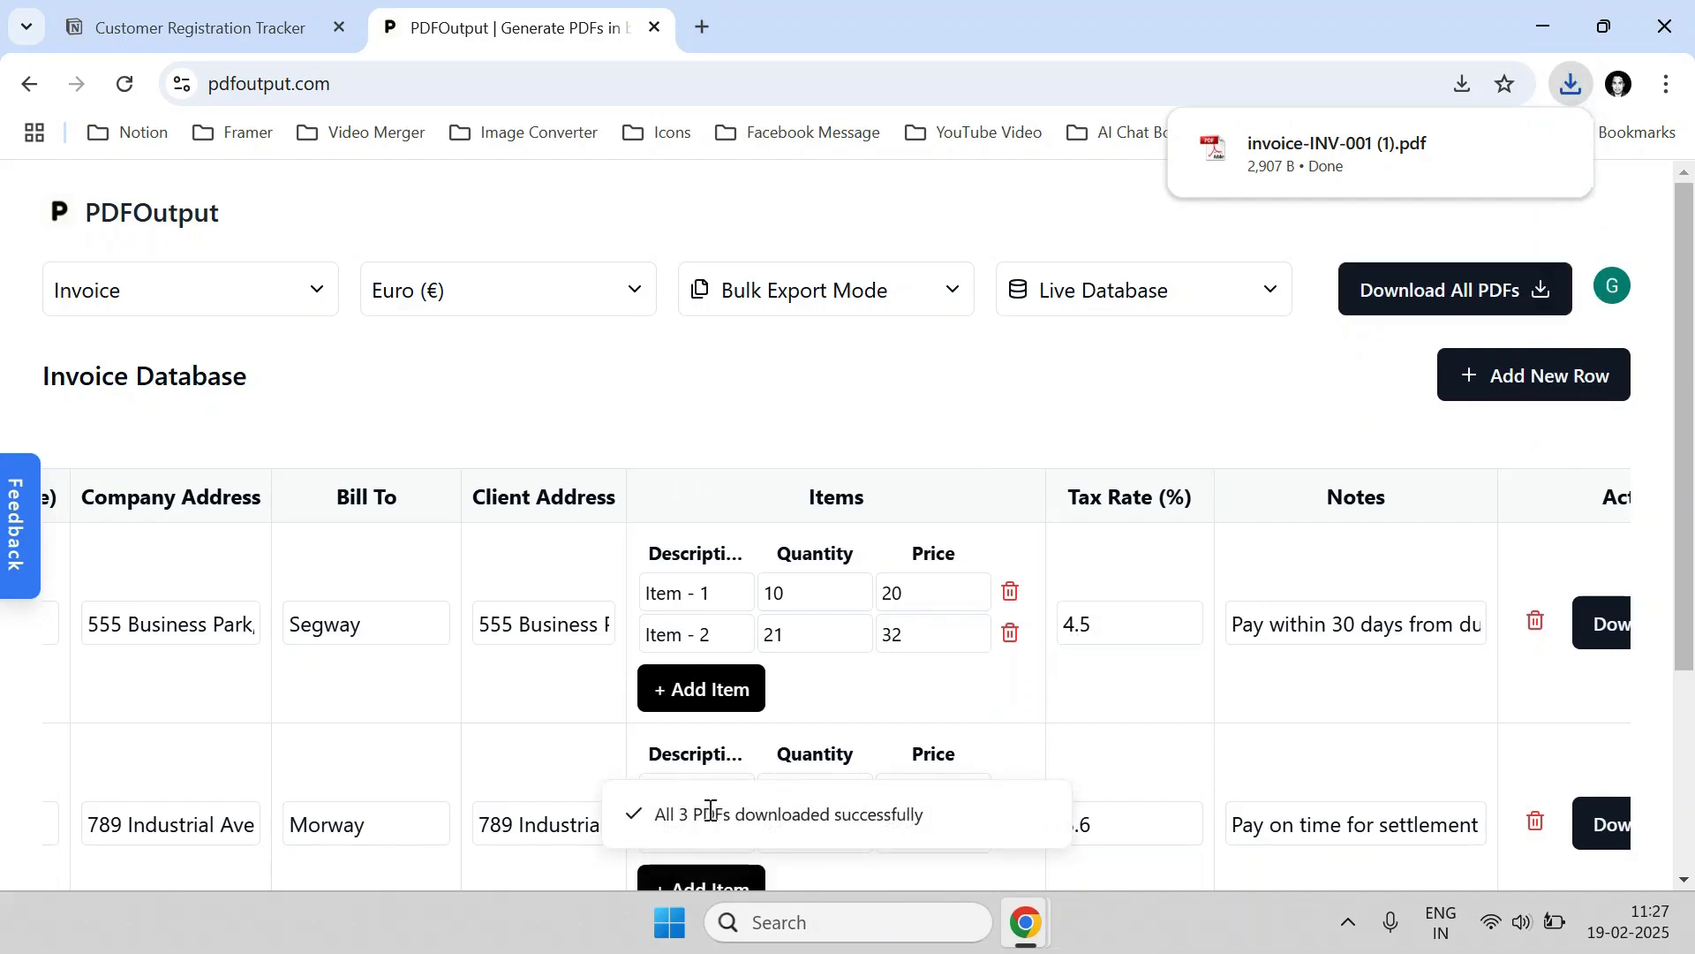
Open the downloaded invoice-INV-003.pdf and review its details, line items, totals and notes.
{"action": "left_click", "coordinate": [1571, 84]}
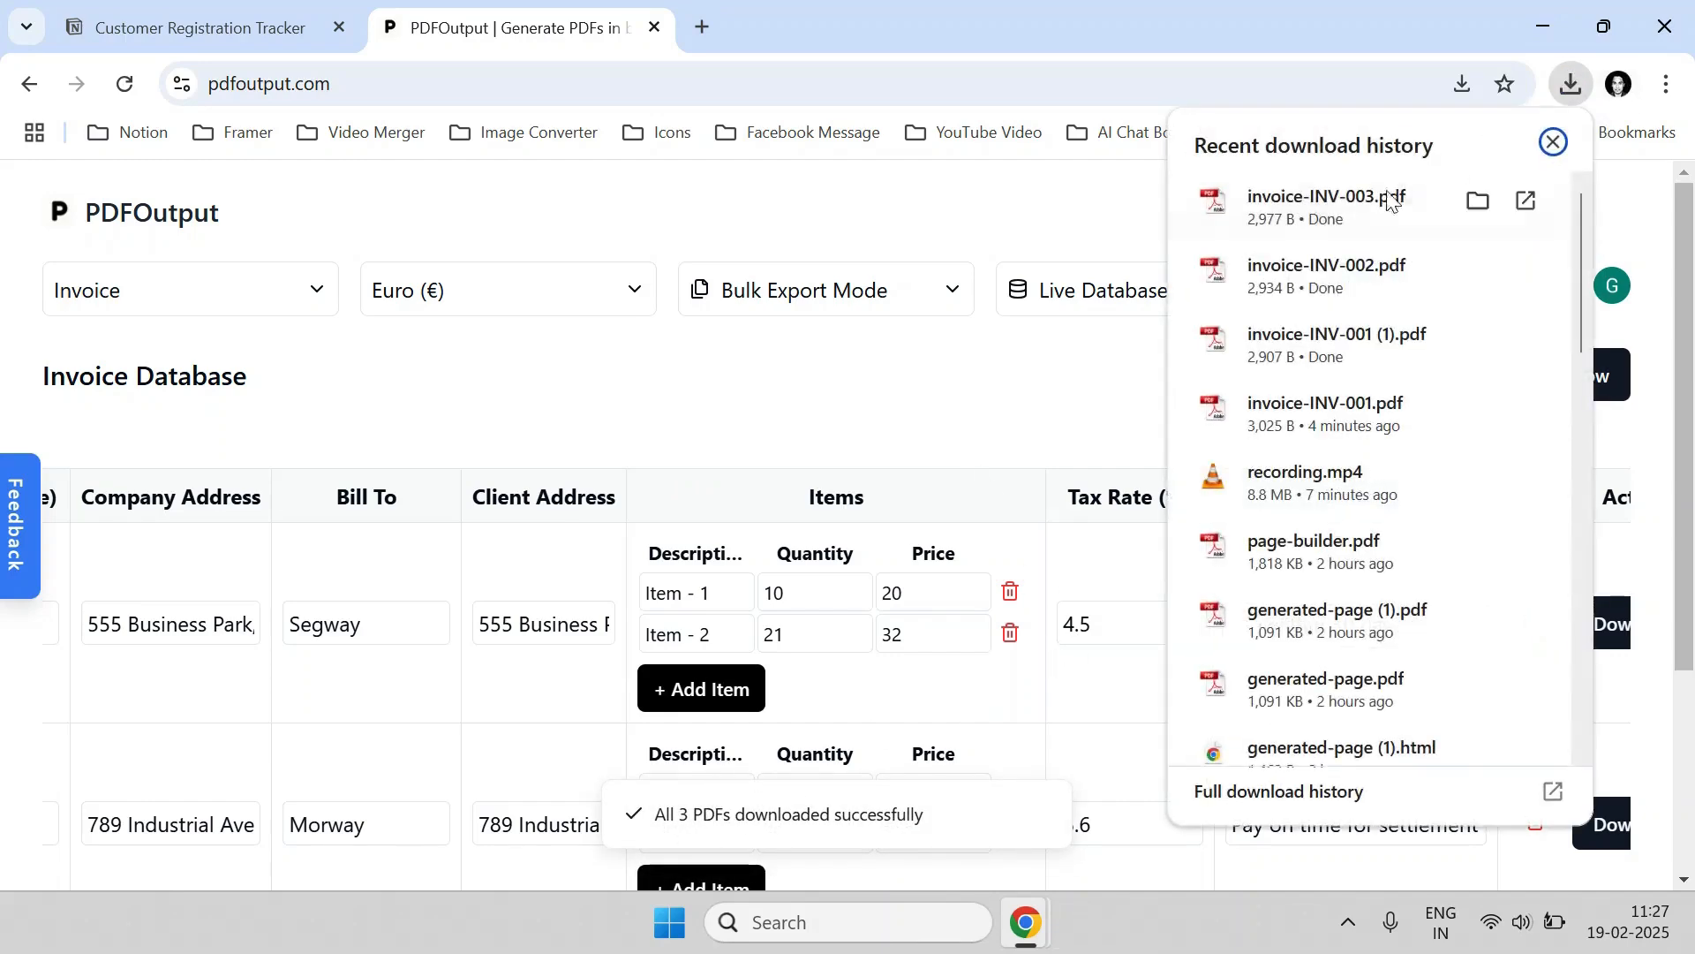
{"action": "left_click", "coordinate": [1381, 196]}
{"action": "scroll", "coordinate": [998, 468], "scroll_direction": "down", "scroll_amount": 2}
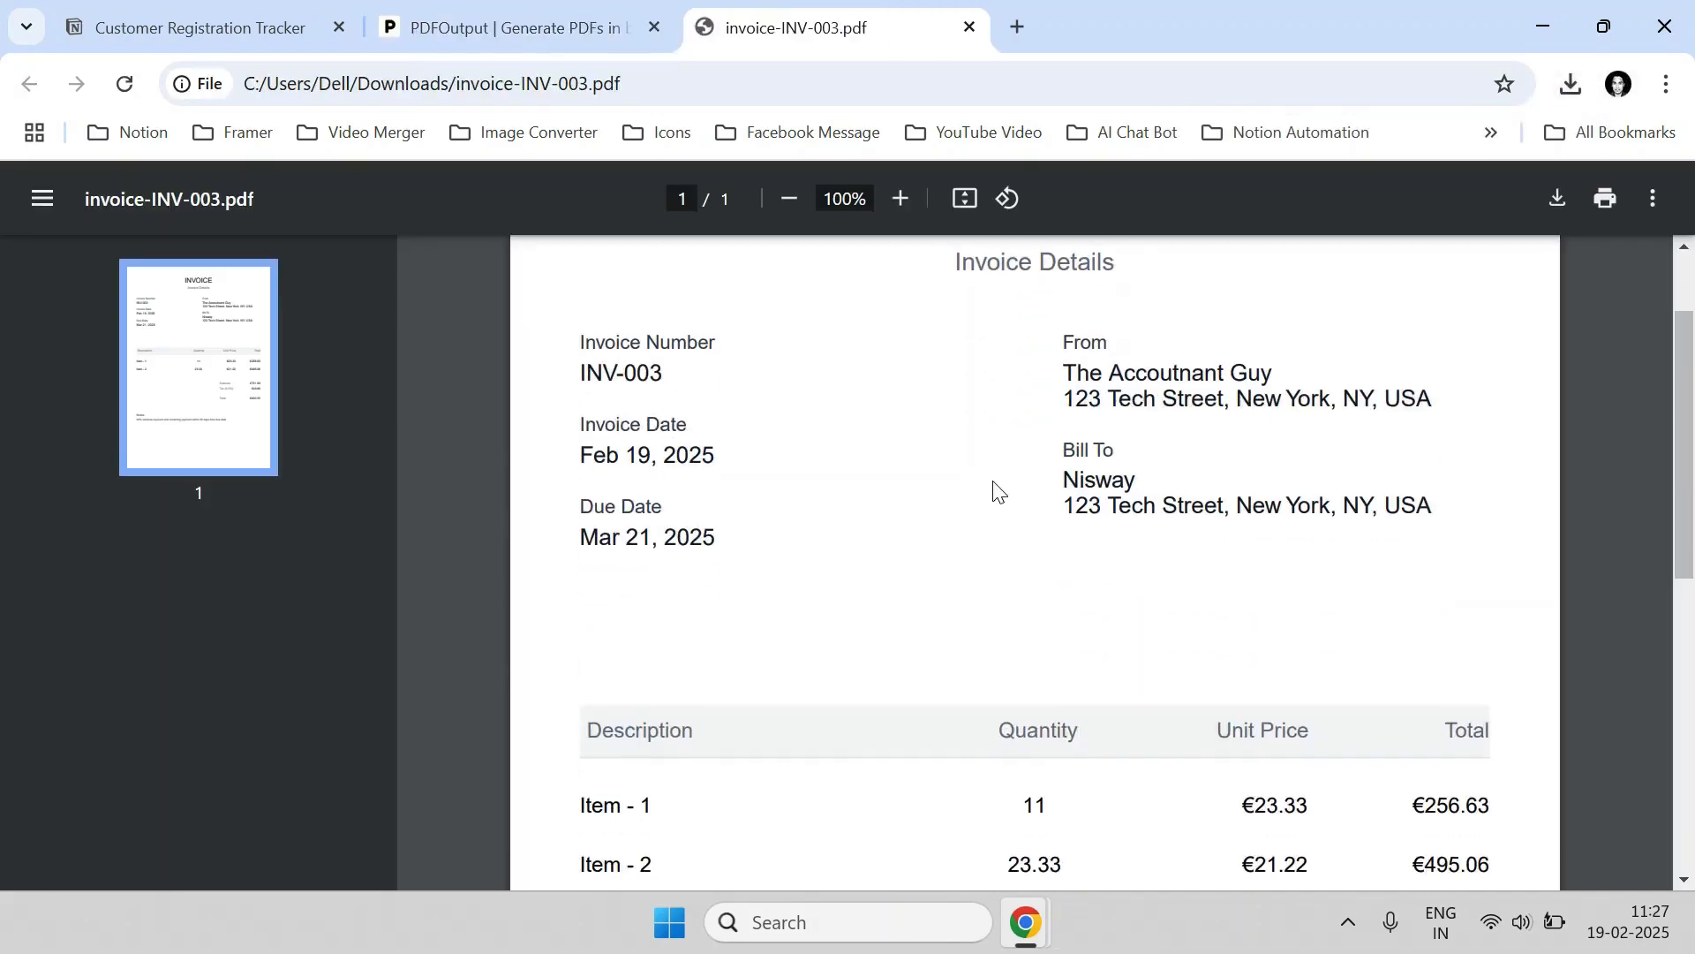
{"action": "scroll", "coordinate": [993, 481], "scroll_direction": "down", "scroll_amount": 6}
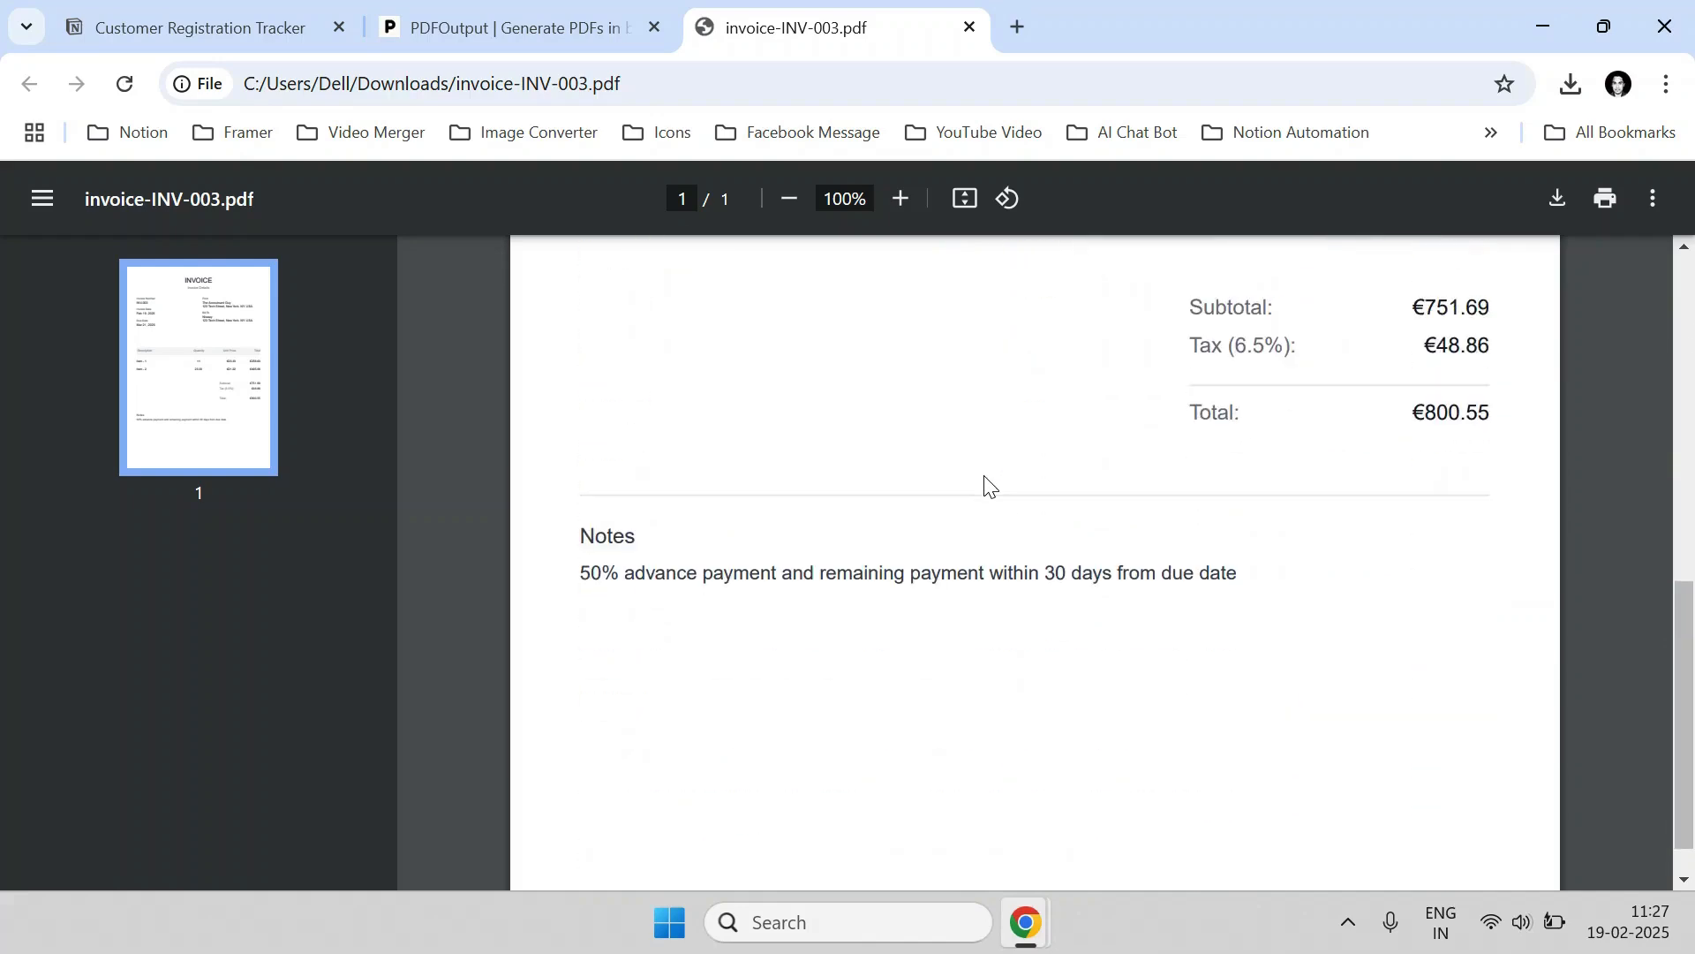
{"action": "scroll", "coordinate": [986, 486], "scroll_direction": "up", "scroll_amount": 8}
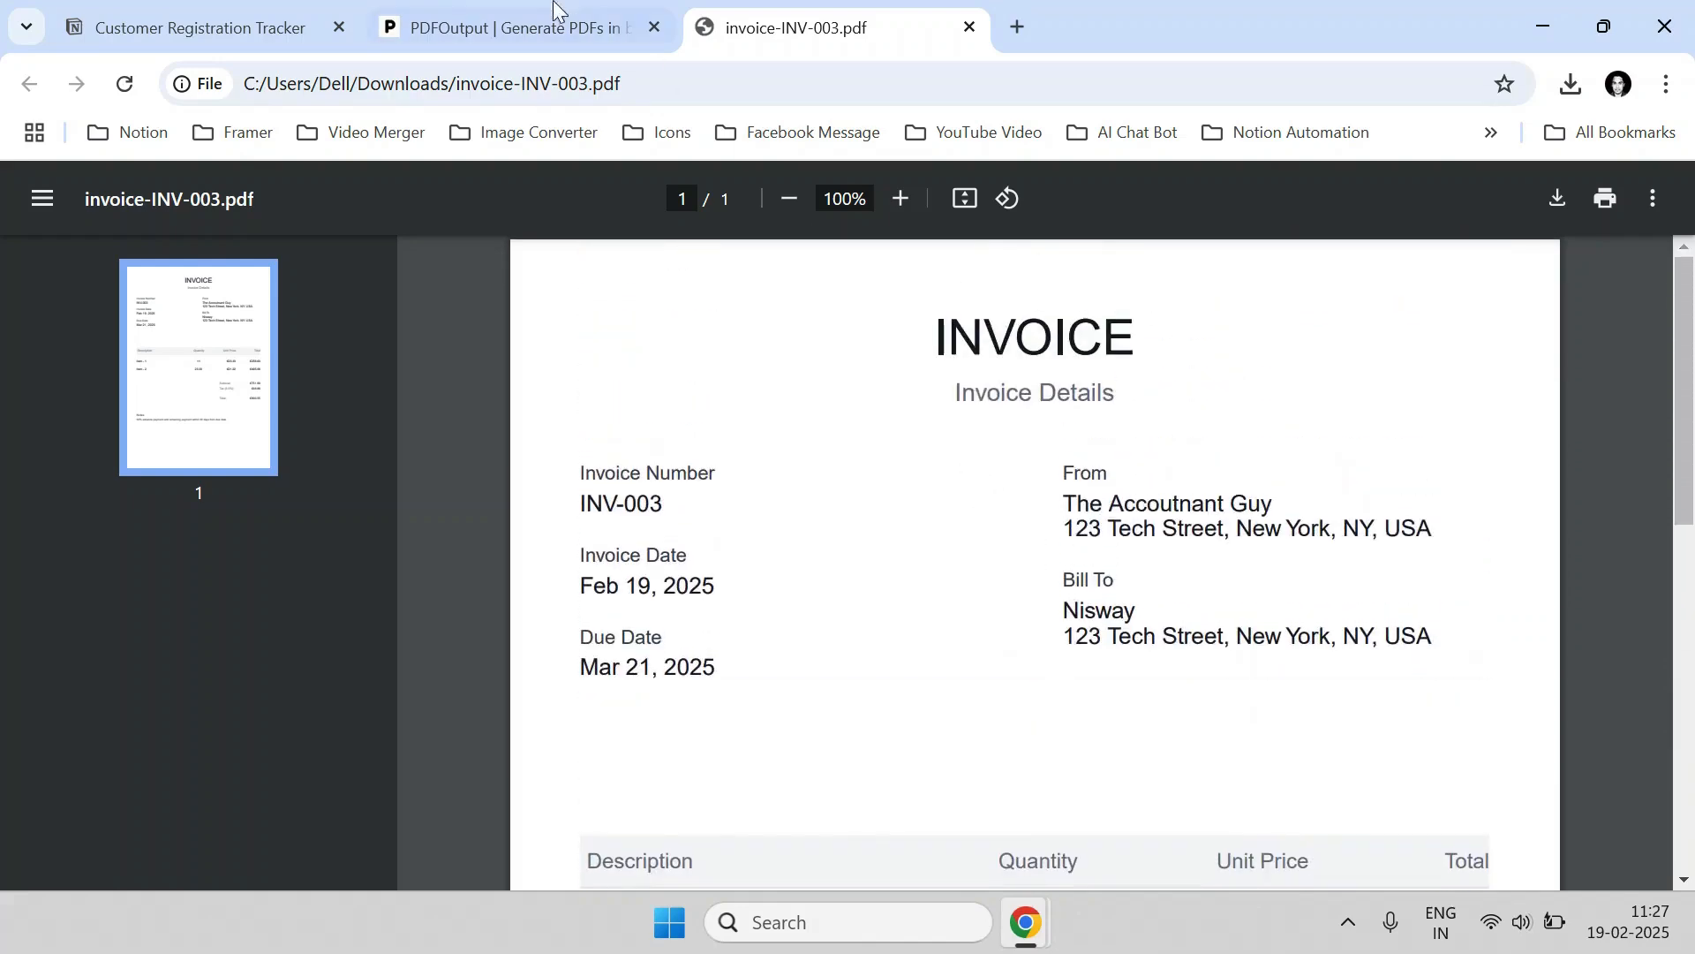
Return to the invoice database and view the available database source options, keeping Live Database.
{"action": "left_click", "coordinate": [512, 22]}
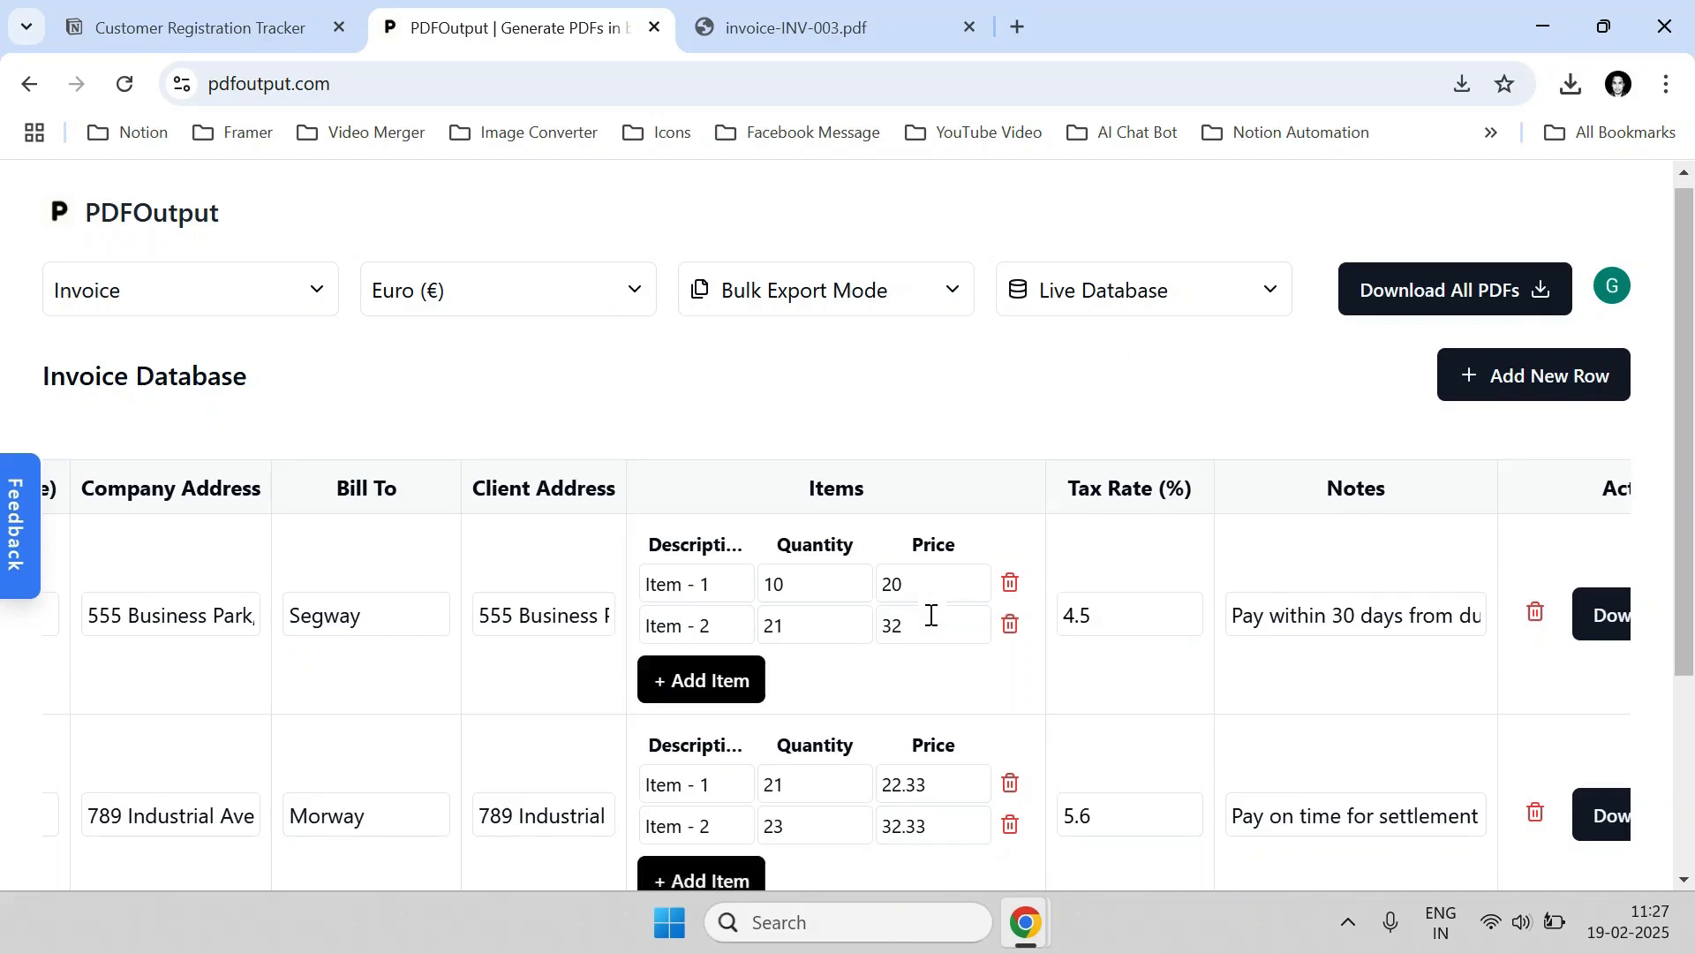
{"action": "left_click", "coordinate": [1122, 304]}
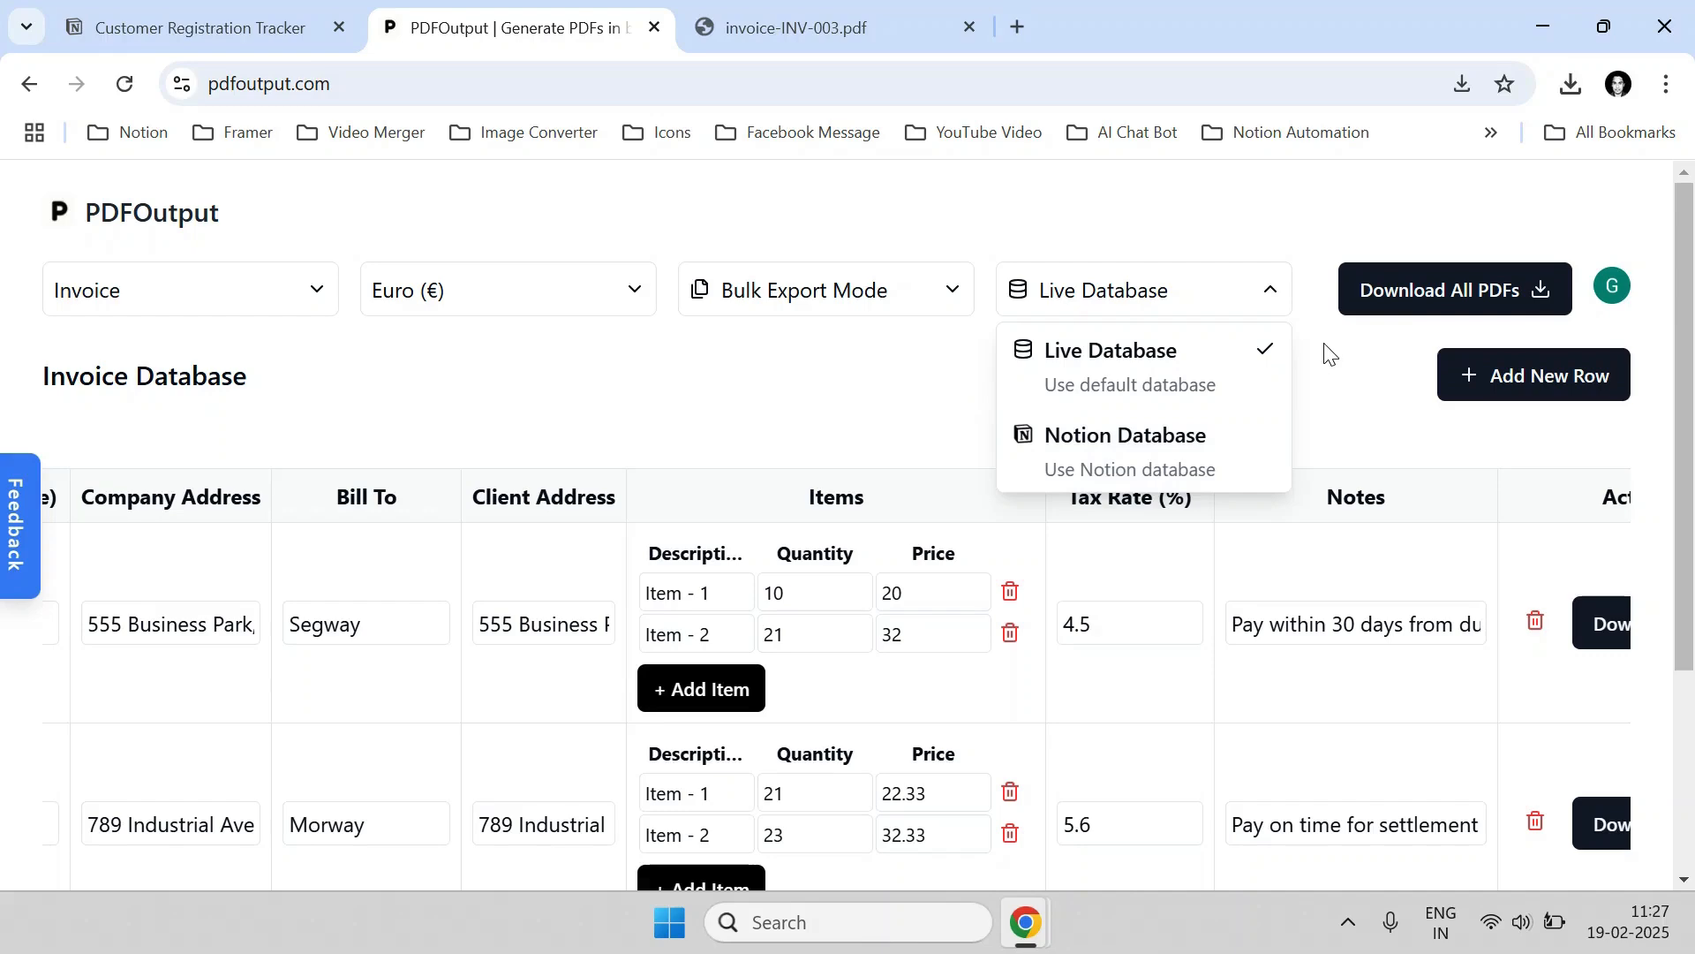
{"action": "left_click", "coordinate": [869, 399]}
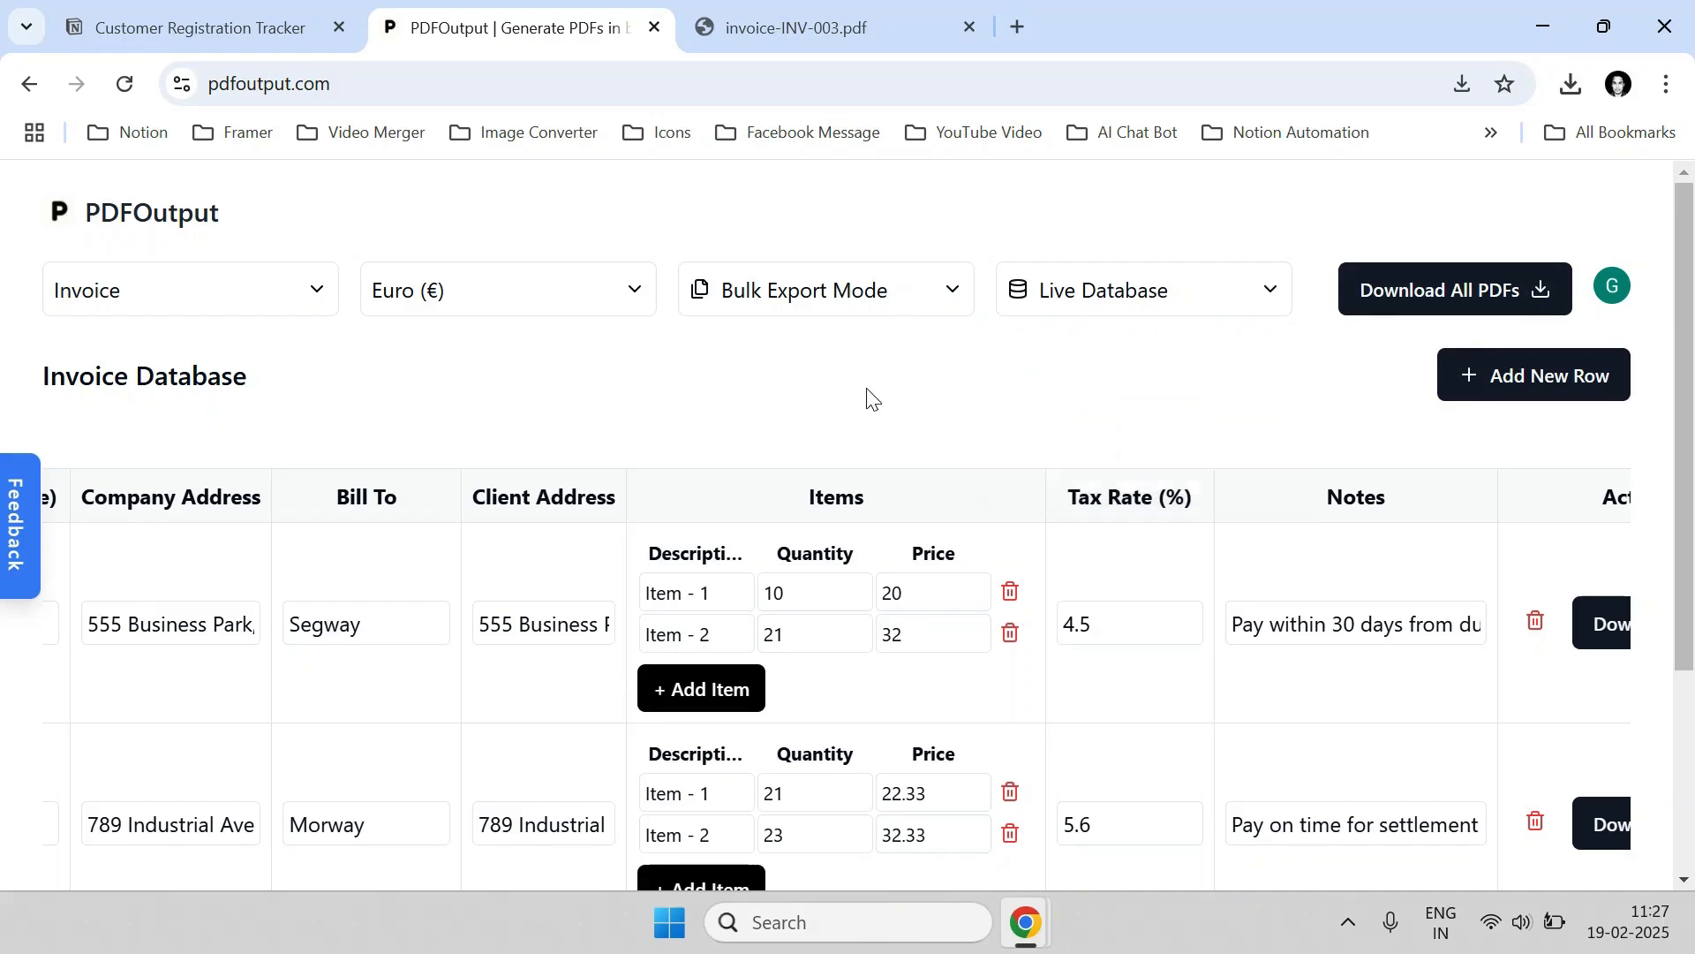
Examine the invoice rows across to their Actions column, including the individual PDF download for each row.
{"action": "scroll", "coordinate": [1513, 382], "scroll_direction": "down", "scroll_amount": 3}
{"action": "scroll", "coordinate": [1457, 405], "scroll_direction": "up", "scroll_amount": 3}
{"action": "scroll", "coordinate": [1445, 416], "scroll_direction": "down", "scroll_amount": 3}
{"action": "left_click_drag", "start_coordinate": [1495, 840], "coordinate": [1665, 840]}
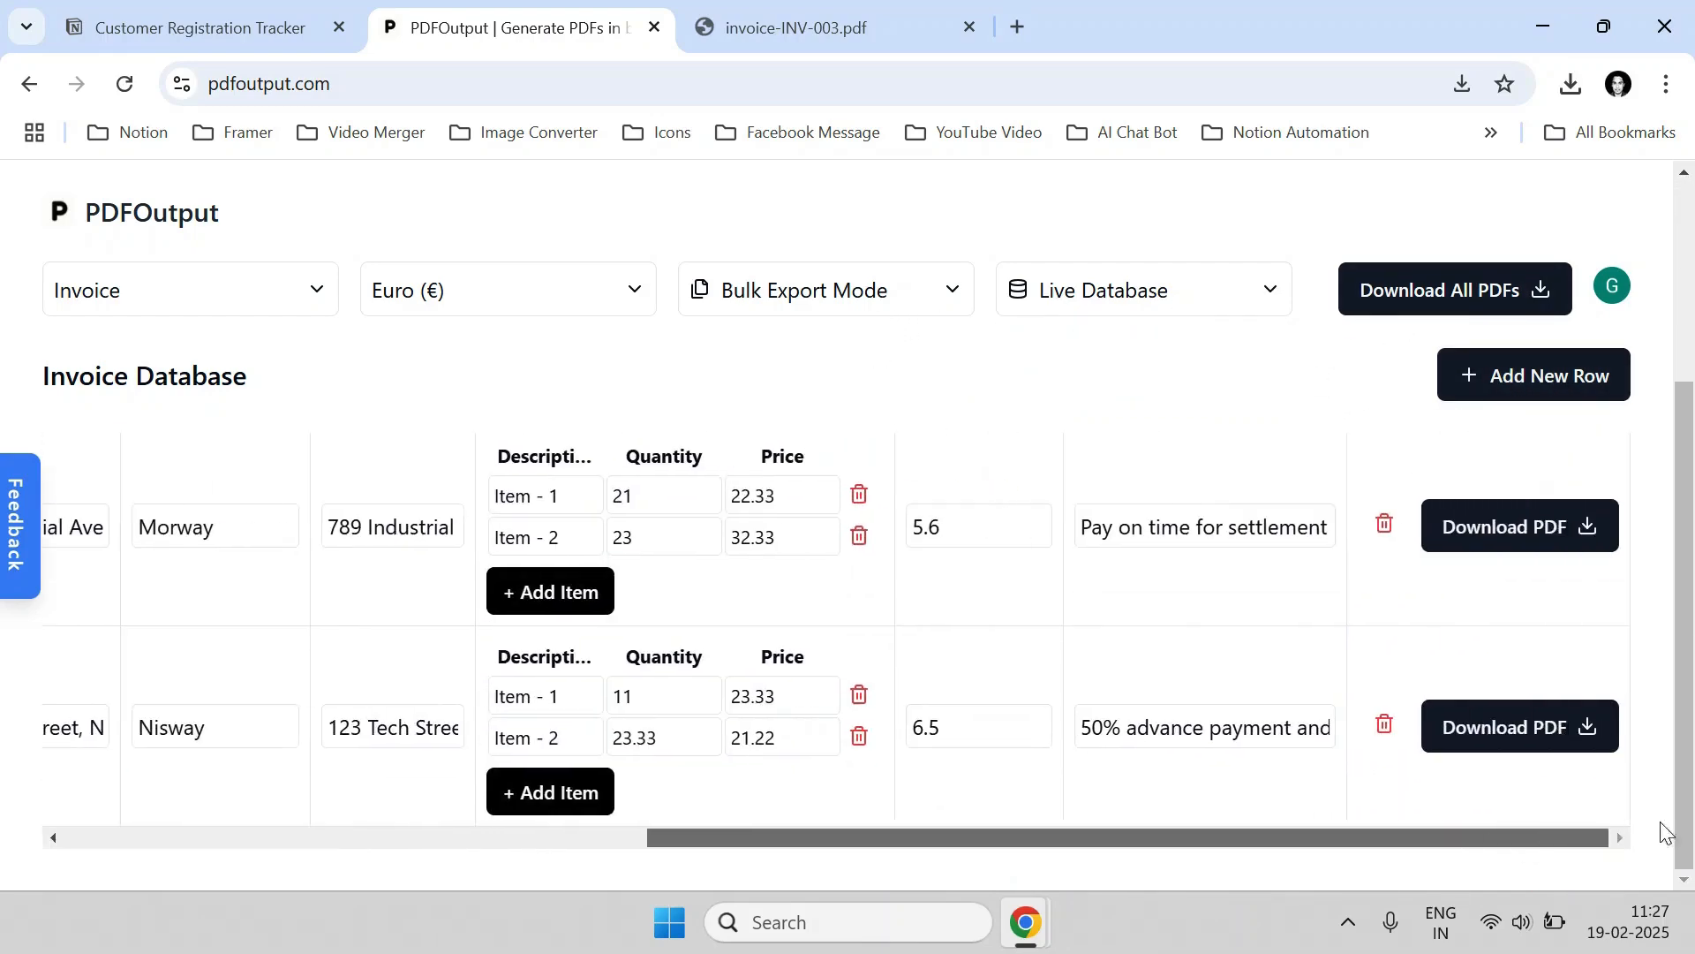
{"action": "scroll", "coordinate": [1525, 597], "scroll_direction": "up", "scroll_amount": 3}
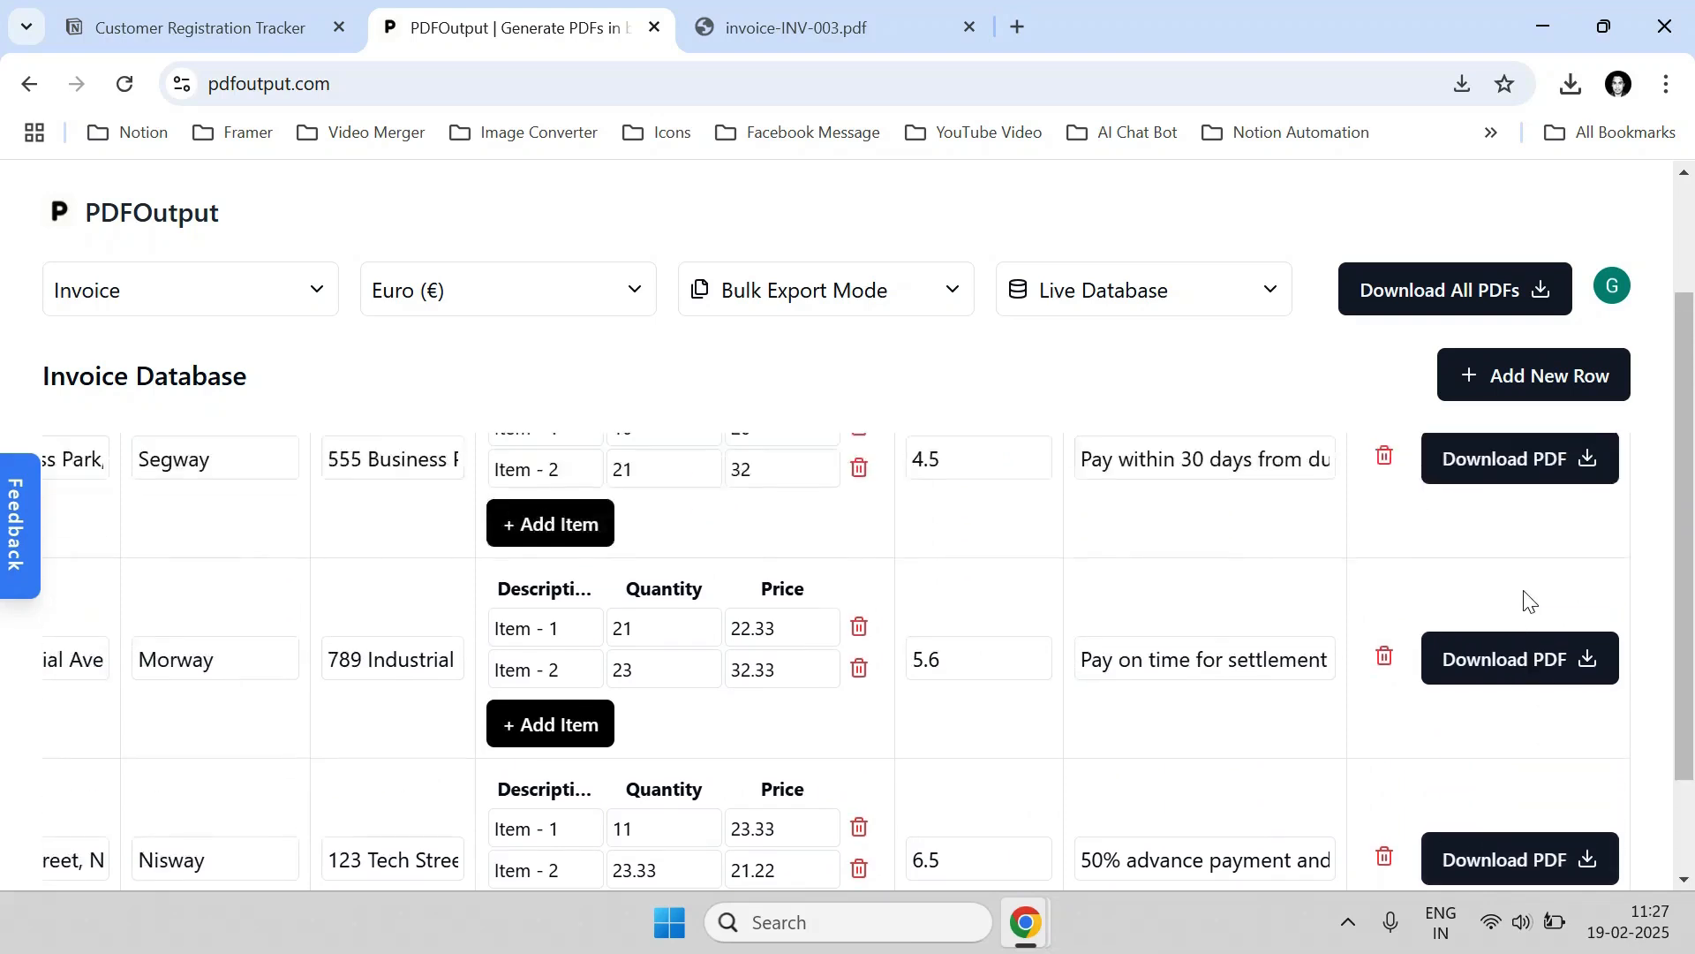
{"action": "scroll", "coordinate": [1515, 598], "scroll_direction": "down", "scroll_amount": 2}
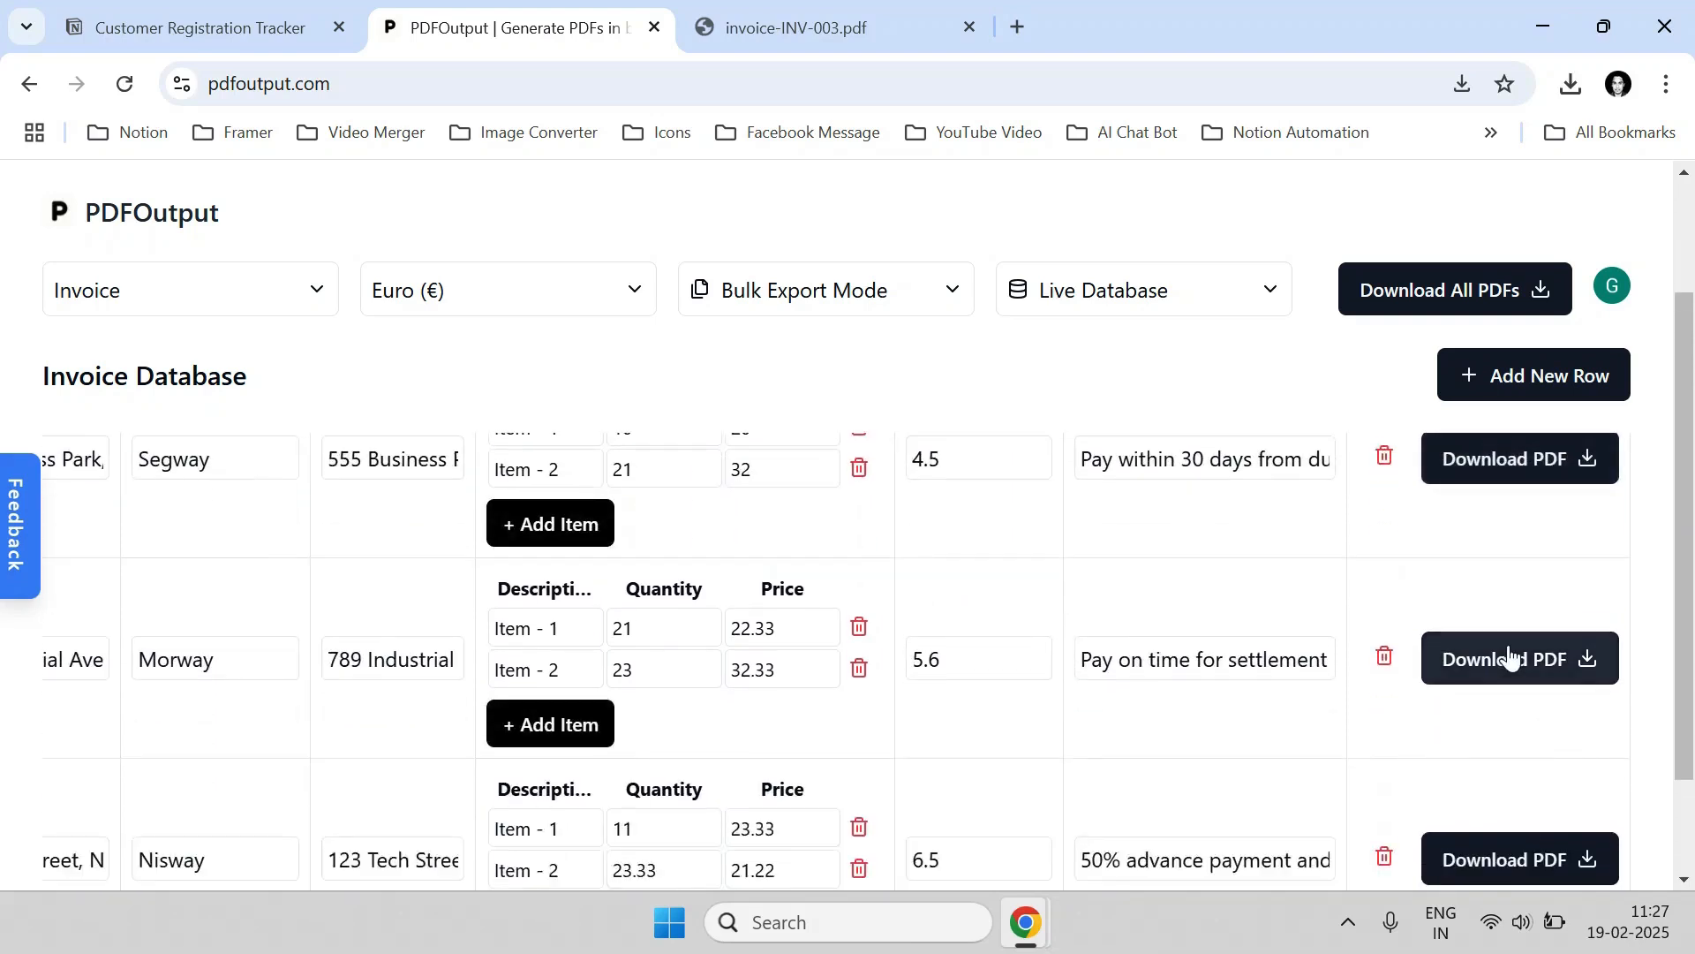
{"action": "scroll", "coordinate": [1507, 651], "scroll_direction": "down", "scroll_amount": 1}
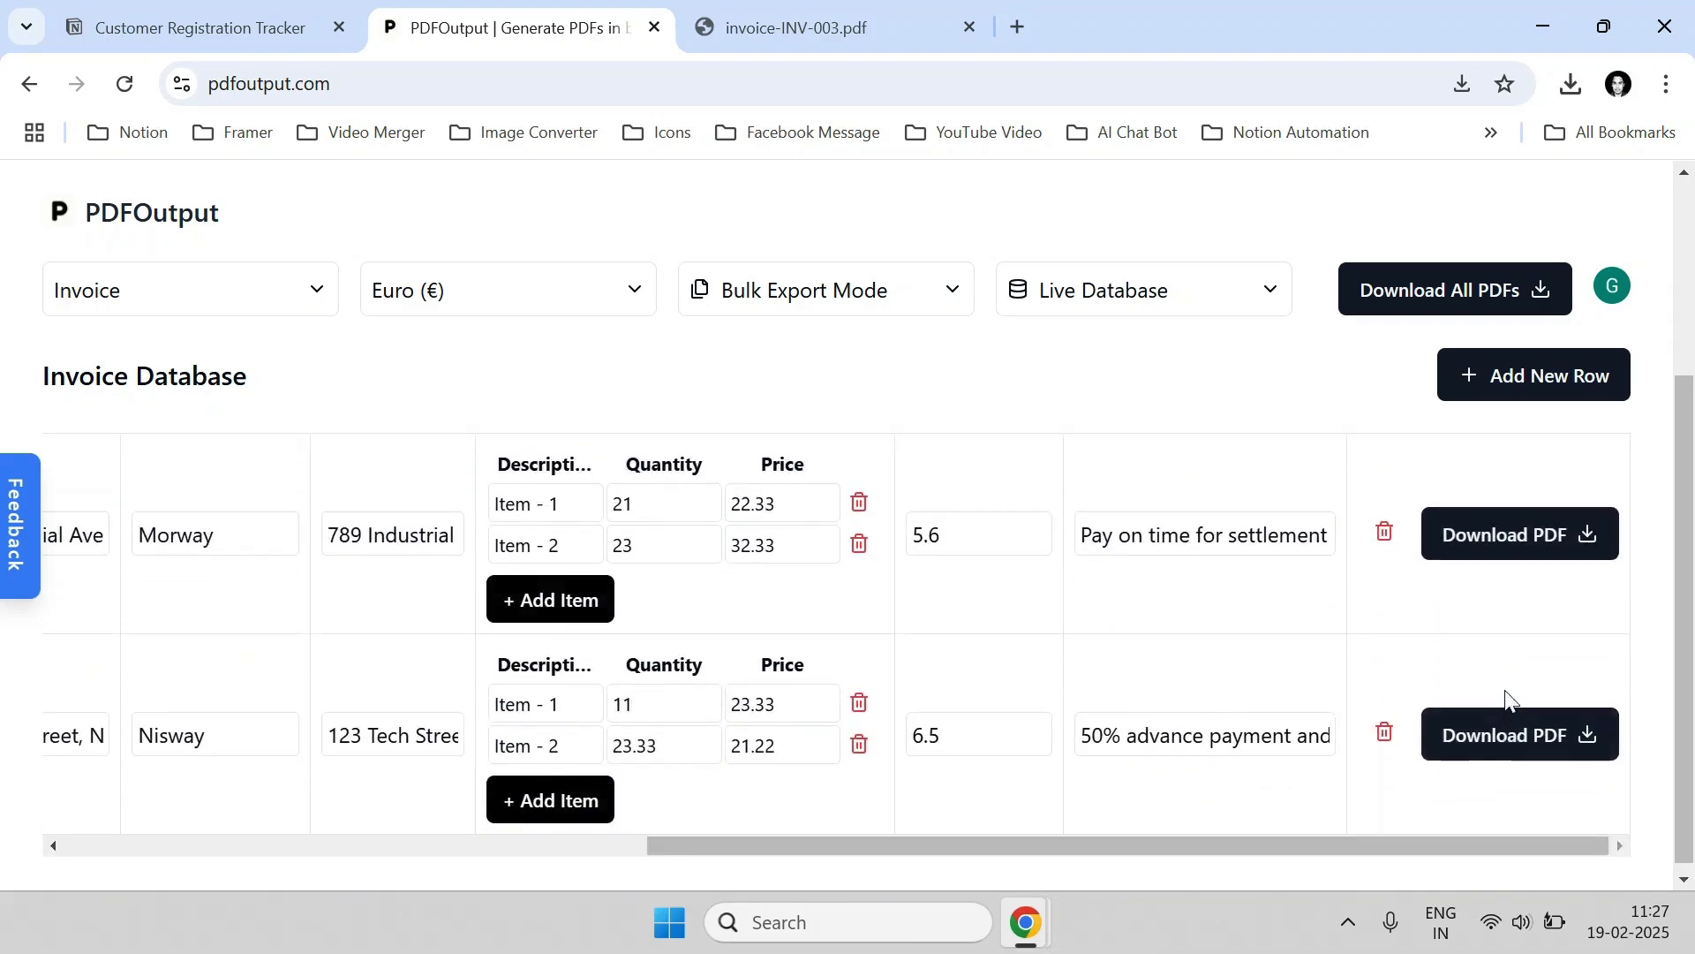
{"action": "scroll", "coordinate": [1507, 700], "scroll_direction": "up", "scroll_amount": 3}
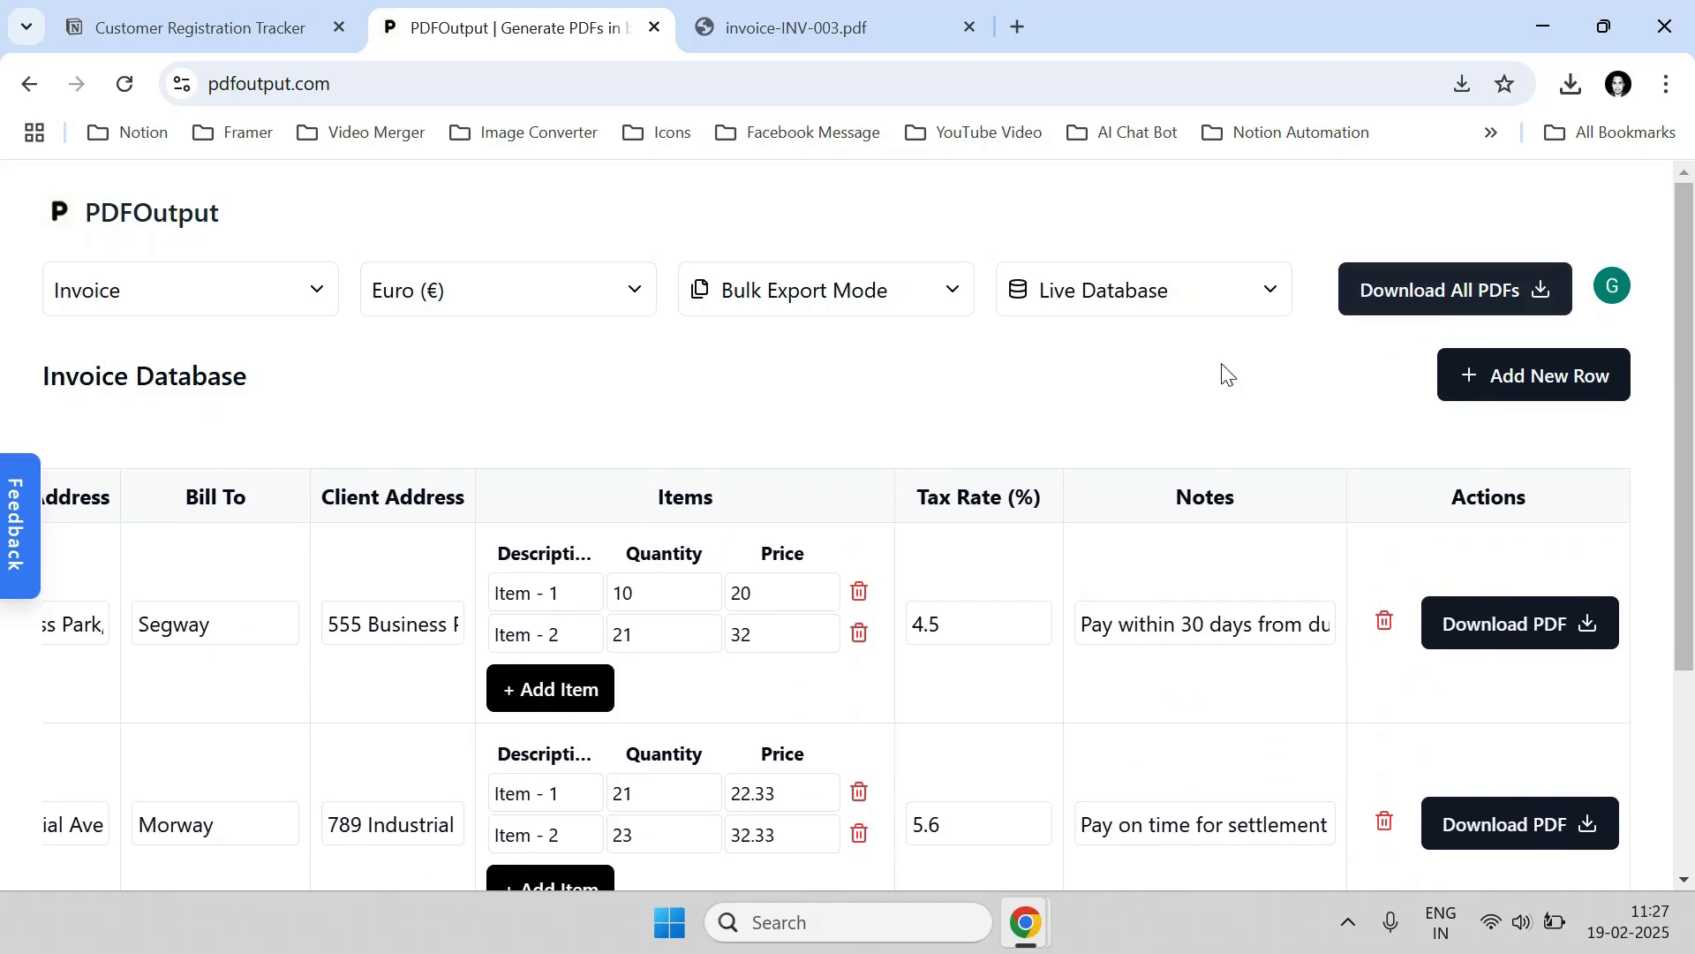
{"action": "scroll", "coordinate": [452, 477], "scroll_direction": "down", "scroll_amount": 3}
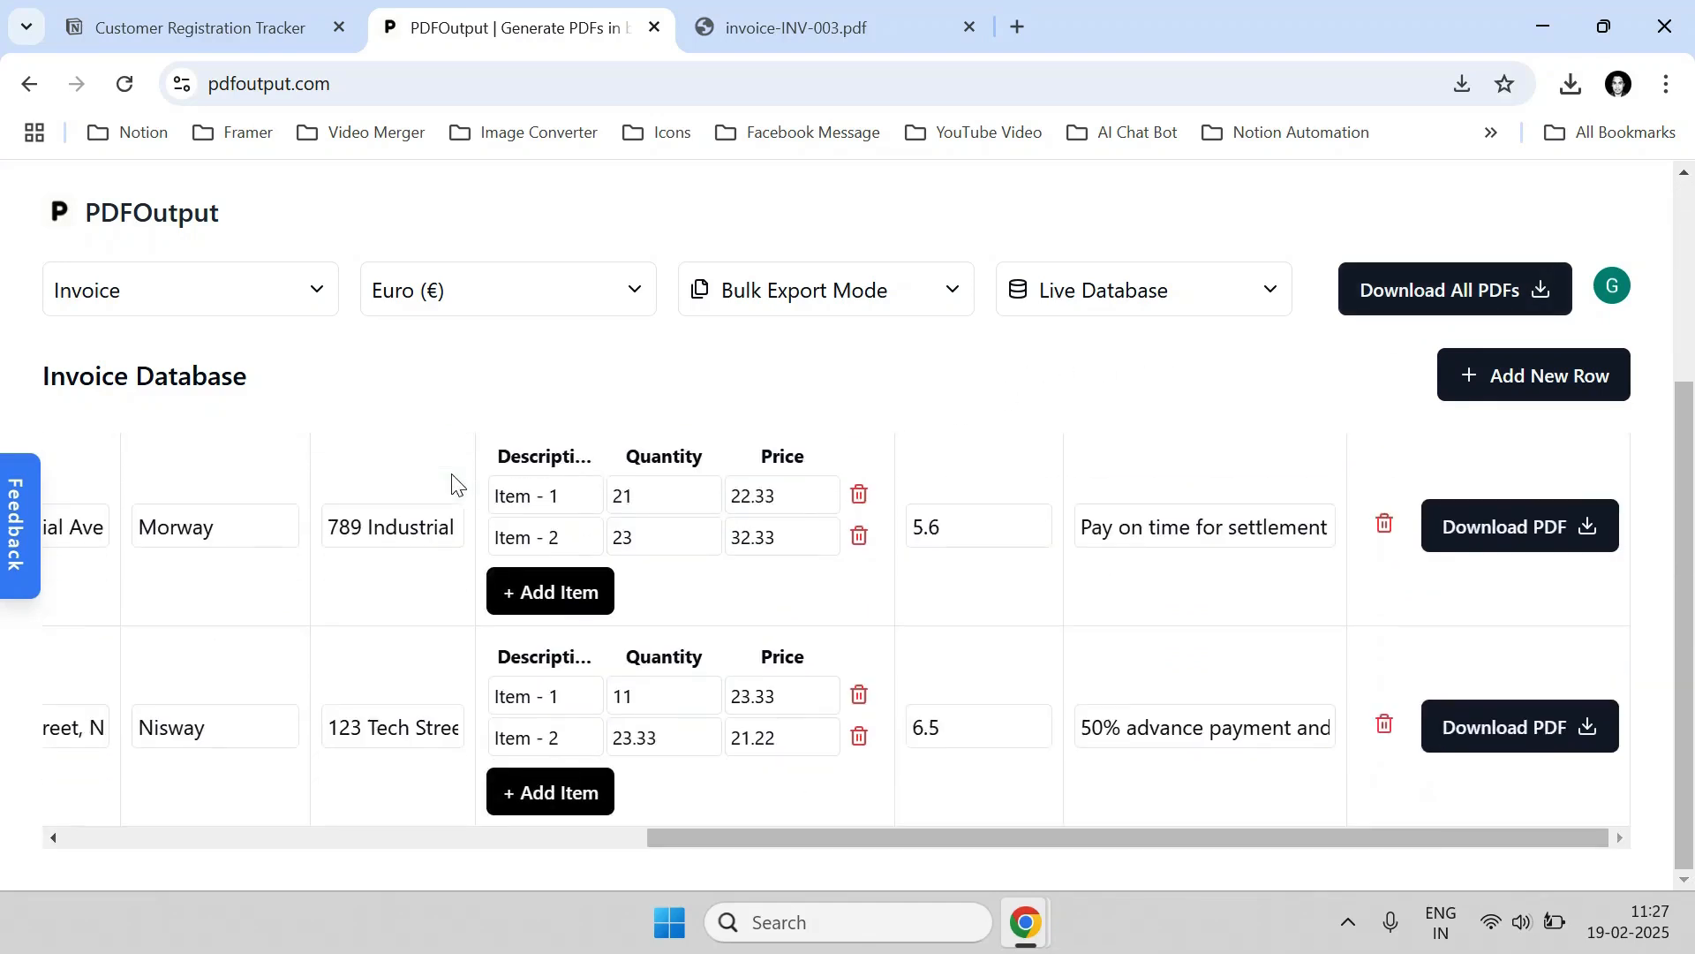
View the template request form and the feedback form, closing each without submitting anything.
{"action": "left_click_drag", "start_coordinate": [804, 834], "coordinate": [232, 786]}
{"action": "left_click", "coordinate": [208, 295]}
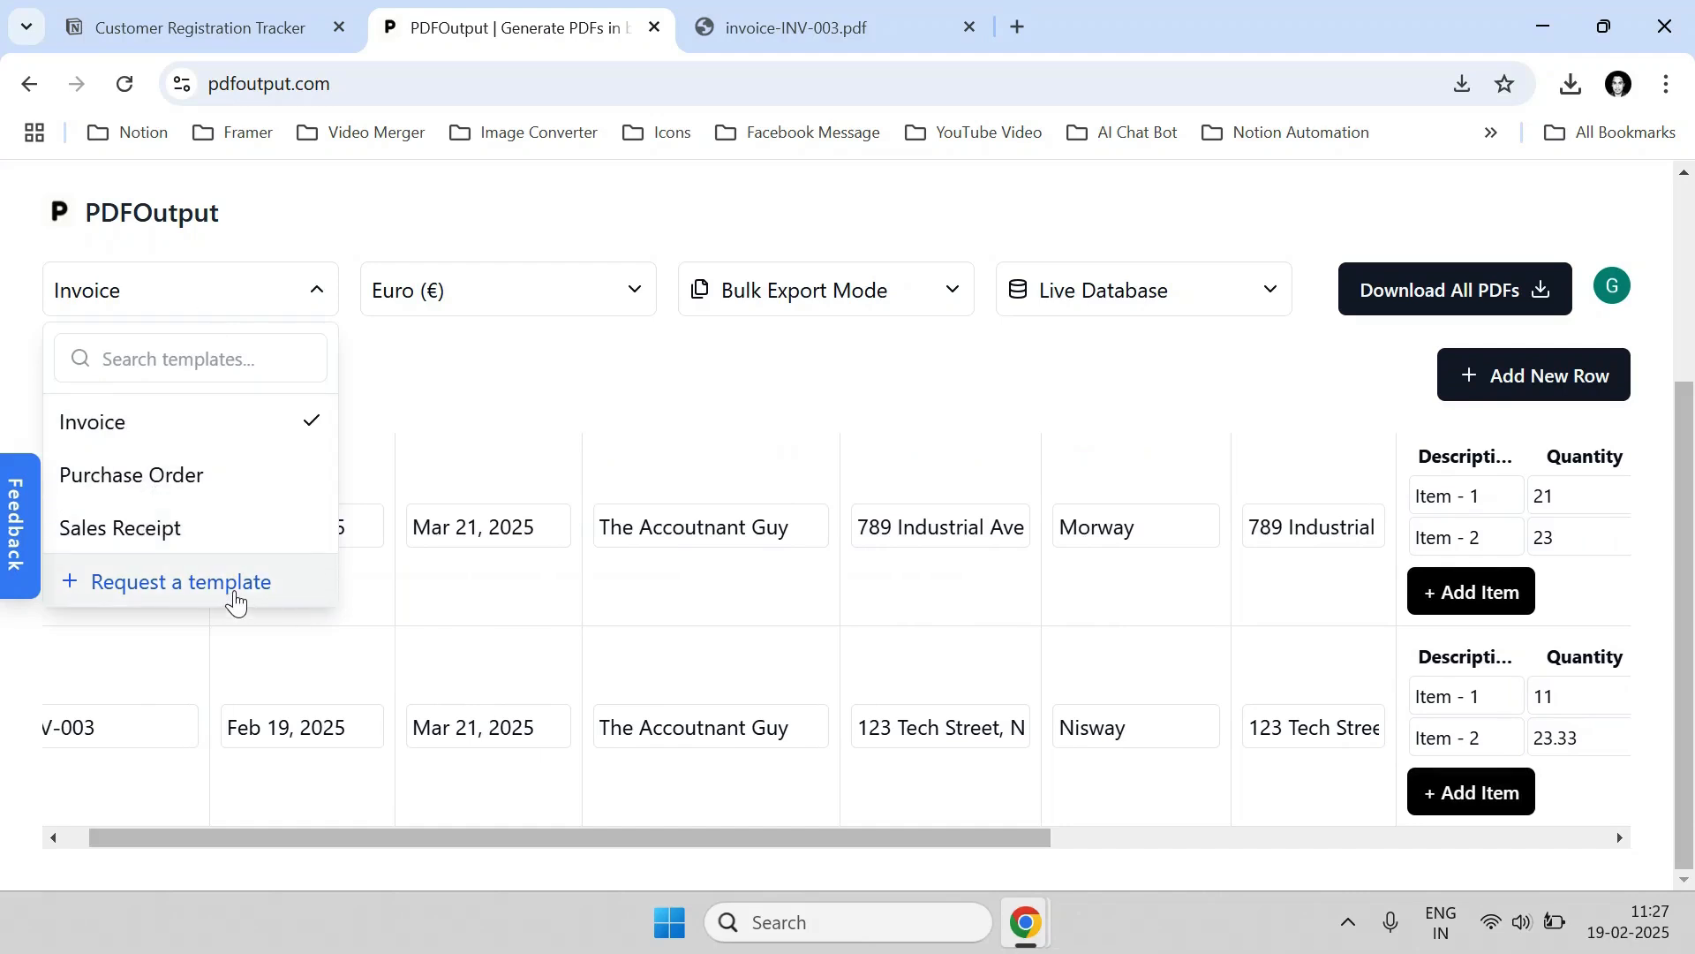
{"action": "left_click", "coordinate": [179, 601]}
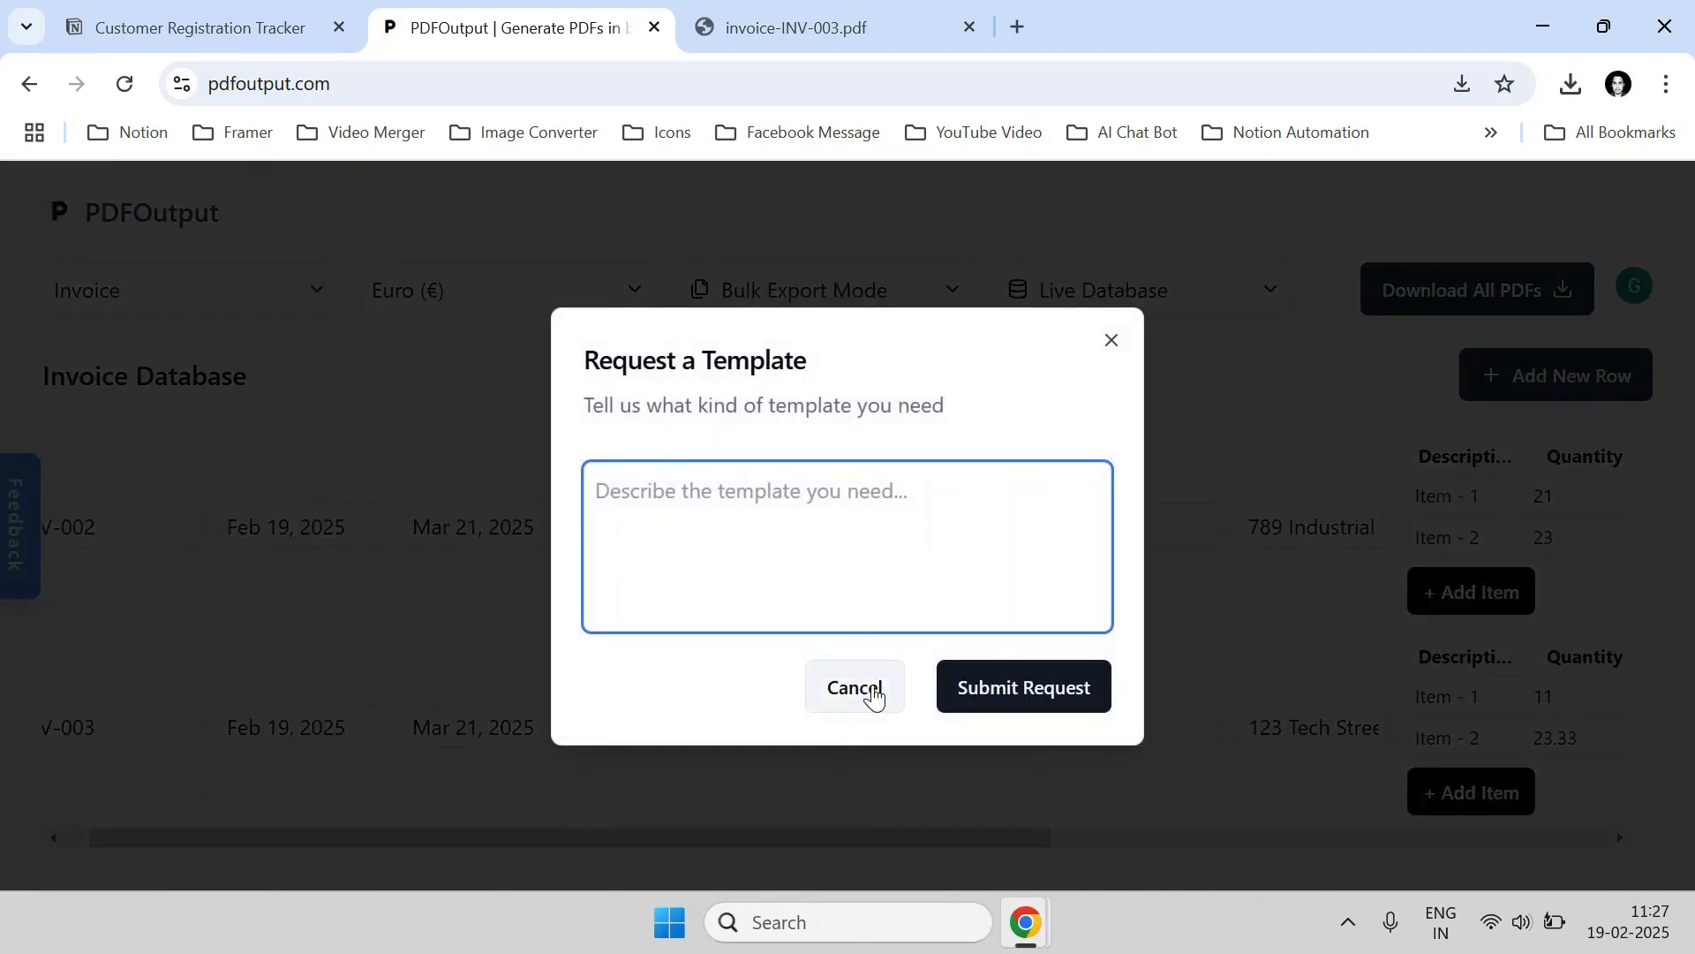
{"action": "left_click", "coordinate": [874, 697]}
{"action": "left_click", "coordinate": [26, 527]}
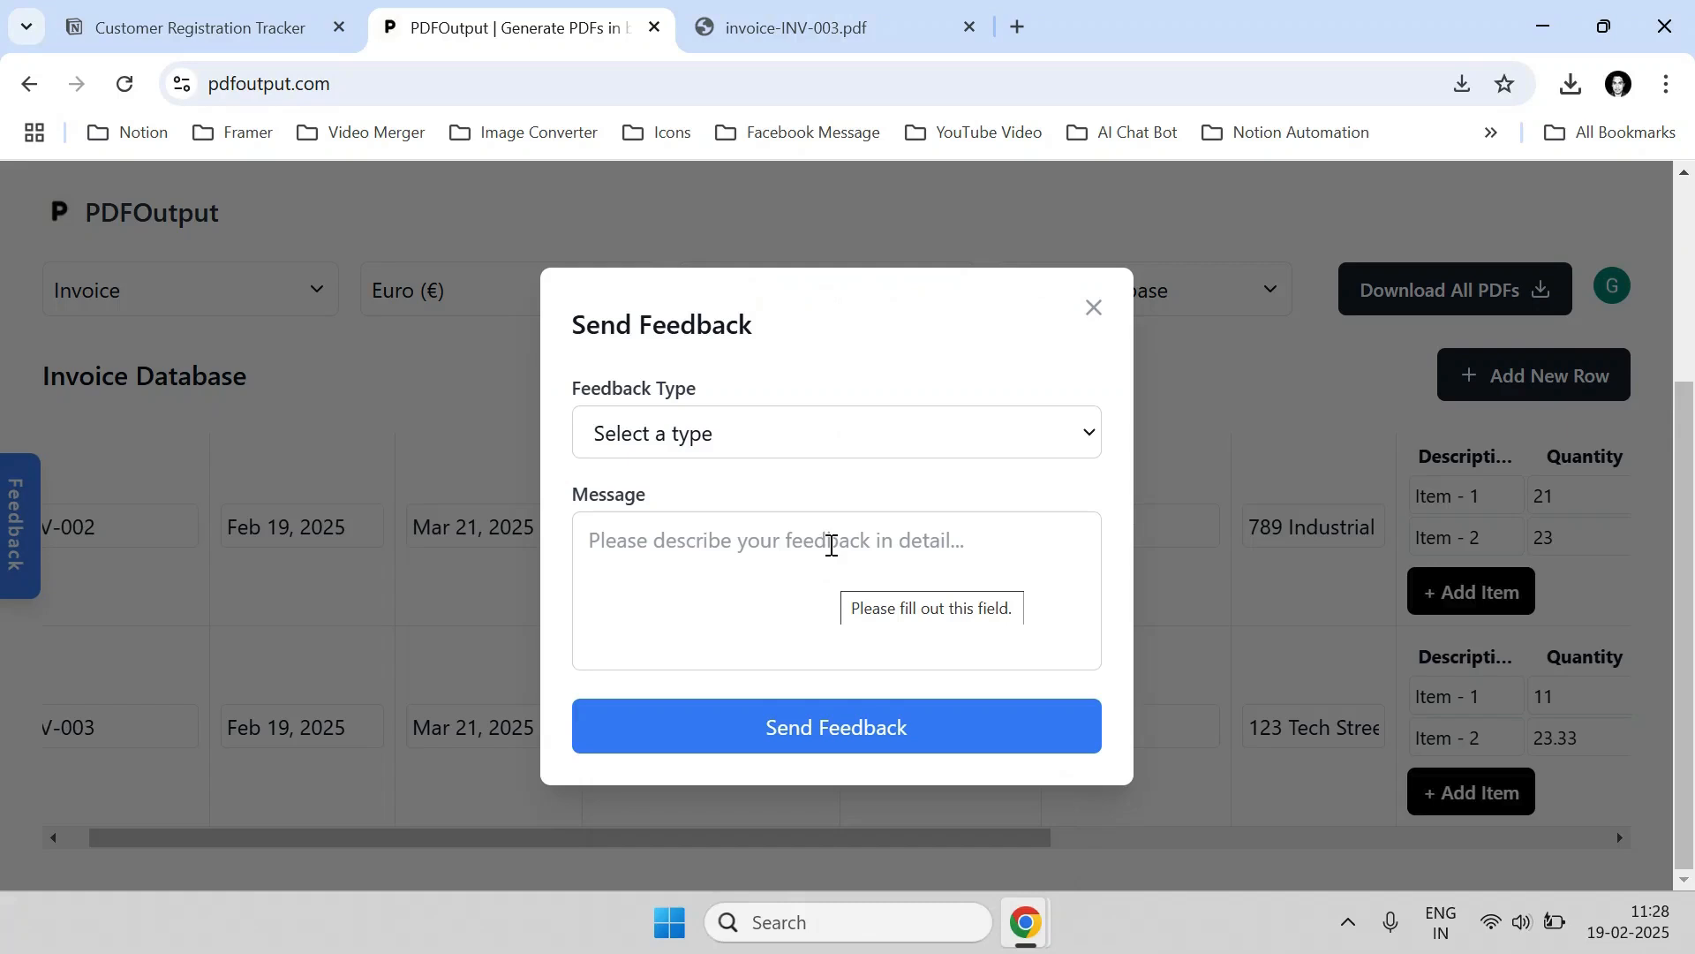
{"action": "left_click", "coordinate": [1093, 309]}
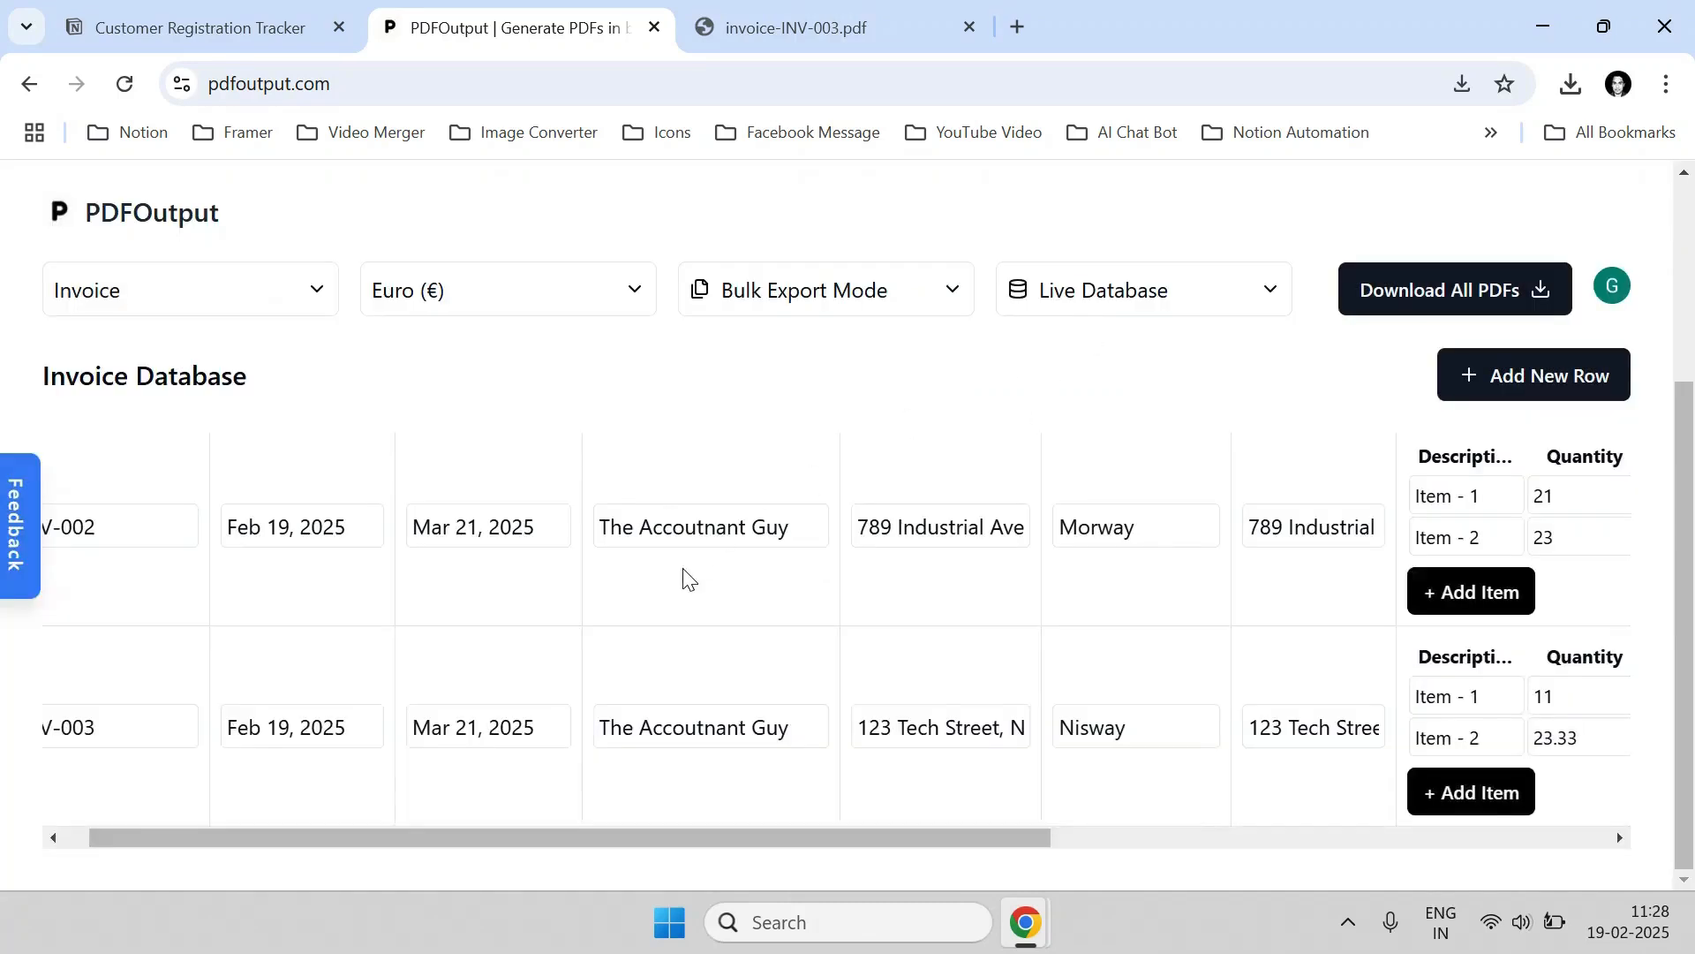